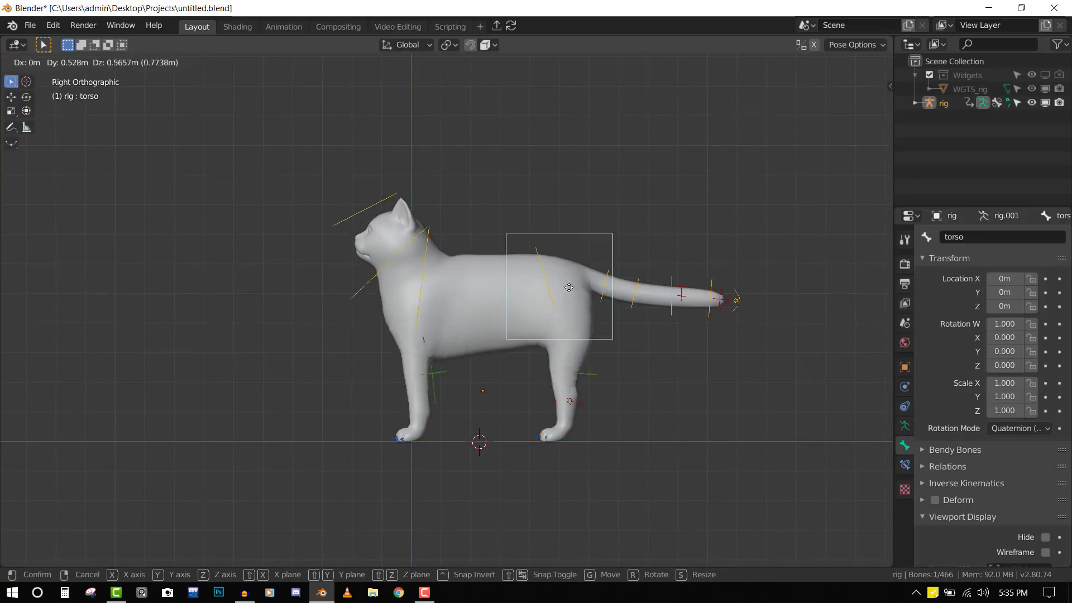
Step: Try moving and rotating the rig's torso control, and rotate the tail master control upward
{"action": "key", "text": "r"}
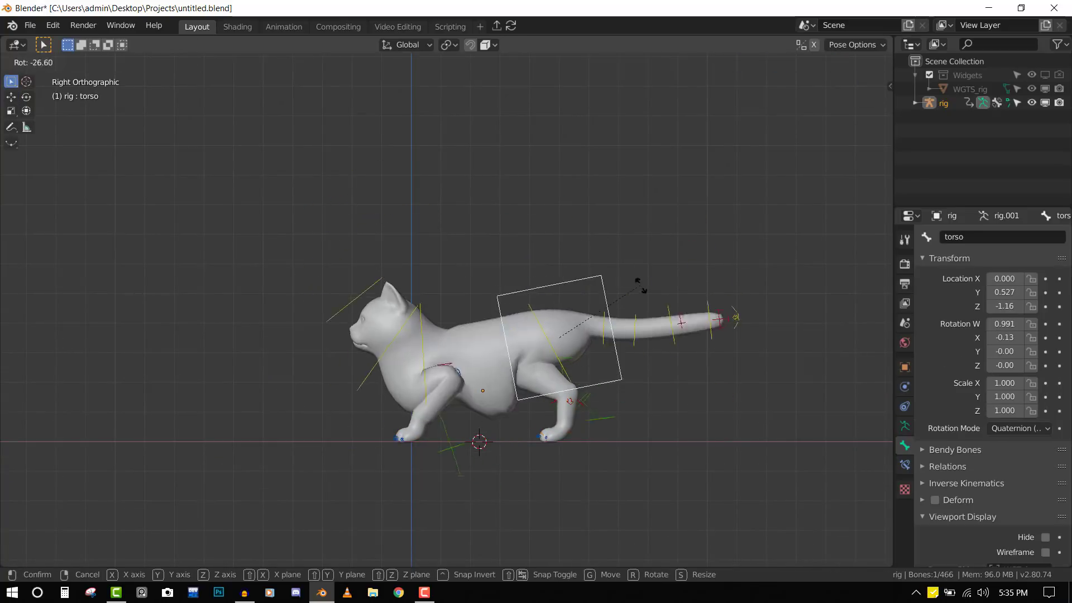
{"action": "key", "text": "Escape"}
{"action": "left_click", "coordinate": [721, 319]}
{"action": "key", "text": "r"}
{"action": "left_click", "coordinate": [719, 282]}
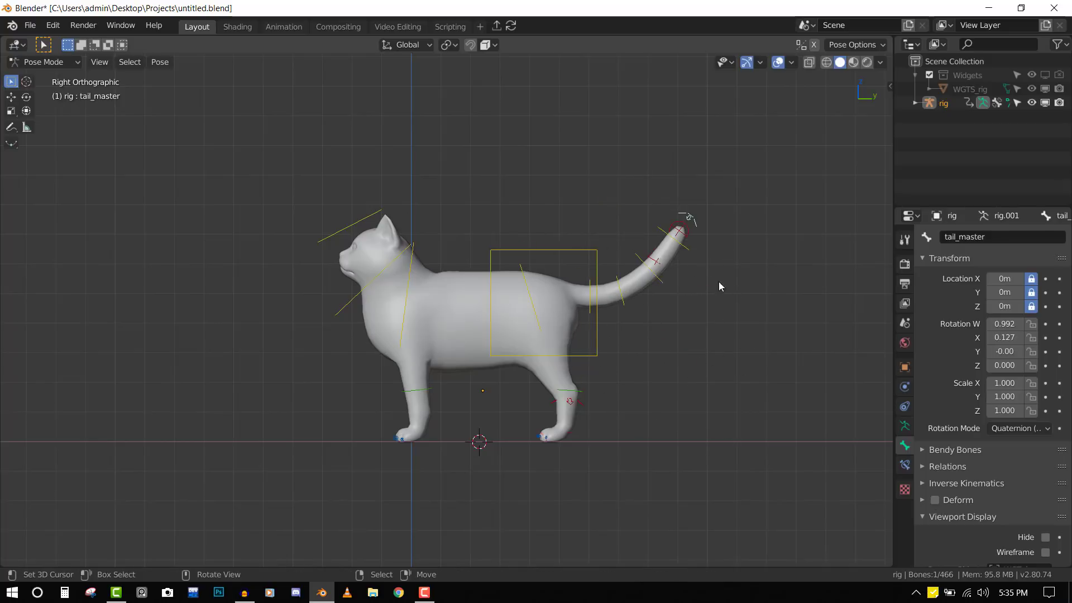
Step: Move the middle tail tweak control, and reset the rotation and location of all the rig's bones
{"action": "right_click", "coordinate": [660, 266]}
{"action": "key", "text": "g"}
{"action": "left_click", "coordinate": [671, 272]}
{"action": "key", "text": "a"}
{"action": "key", "text": "alt+r"}
{"action": "key", "text": "alt+g"}
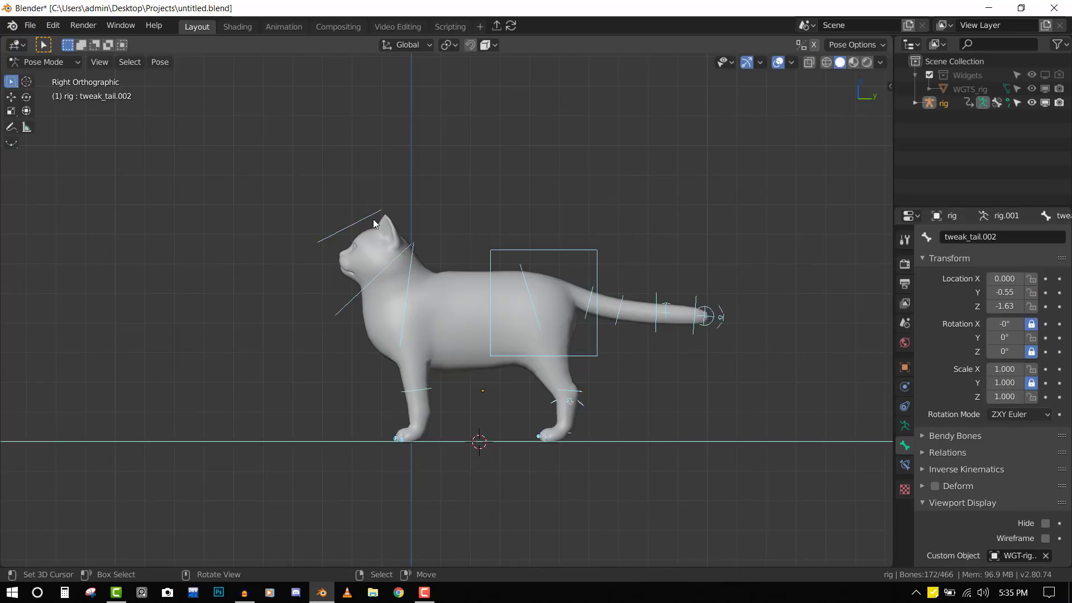
Step: Try moving and rotating the cat's head control in the side and front views
{"action": "right_click", "coordinate": [377, 220]}
{"action": "key", "text": "g"}
{"action": "right_click", "coordinate": [460, 209]}
{"action": "key", "text": "r"}
{"action": "right_click", "coordinate": [432, 203]}
{"action": "scroll", "coordinate": [434, 208], "scroll_direction": "up", "scroll_amount": 3}
{"action": "key", "text": "r"}
{"action": "key", "text": "g"}
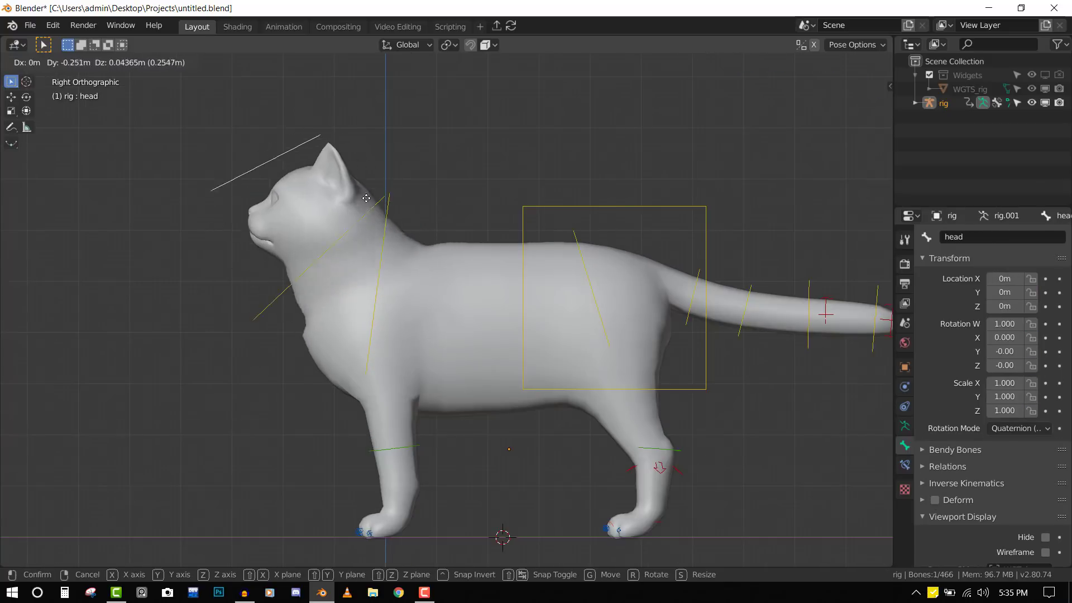
{"action": "right_click", "coordinate": [420, 219]}
{"action": "key", "text": "KP_1"}
{"action": "key", "text": "r"}
{"action": "right_click", "coordinate": [508, 150]}
Step: Select the paw IK controls together and set their custom shape scale to 3.100
{"action": "key", "text": "KP_3"}
{"action": "scroll", "coordinate": [460, 368], "scroll_direction": "up", "scroll_amount": 2}
{"action": "middle_click_drag", "start_coordinate": [386, 538], "coordinate": [481, 386], "text": "shift"}
{"action": "key", "text": "shift+z"}
{"action": "key", "text": "alt+a"}
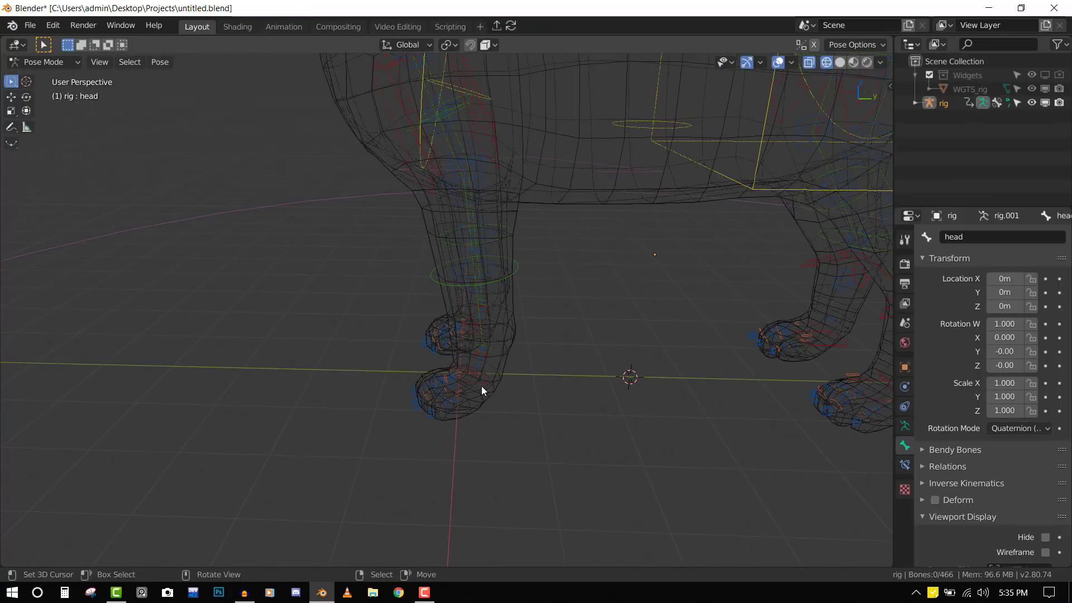
{"action": "key", "text": "shift+z"}
{"action": "right_click", "coordinate": [843, 348], "text": "shift"}
{"action": "right_click", "coordinate": [864, 396], "text": "shift"}
{"action": "middle_click_drag", "start_coordinate": [732, 313], "coordinate": [582, 251], "text": "shift"}
{"action": "scroll", "coordinate": [983, 497], "scroll_direction": "down", "scroll_amount": 7}
{"action": "left_click_drag", "start_coordinate": [1017, 443], "coordinate": [1038, 444], "text": "alt"}
{"action": "key", "text": "alt+a"}
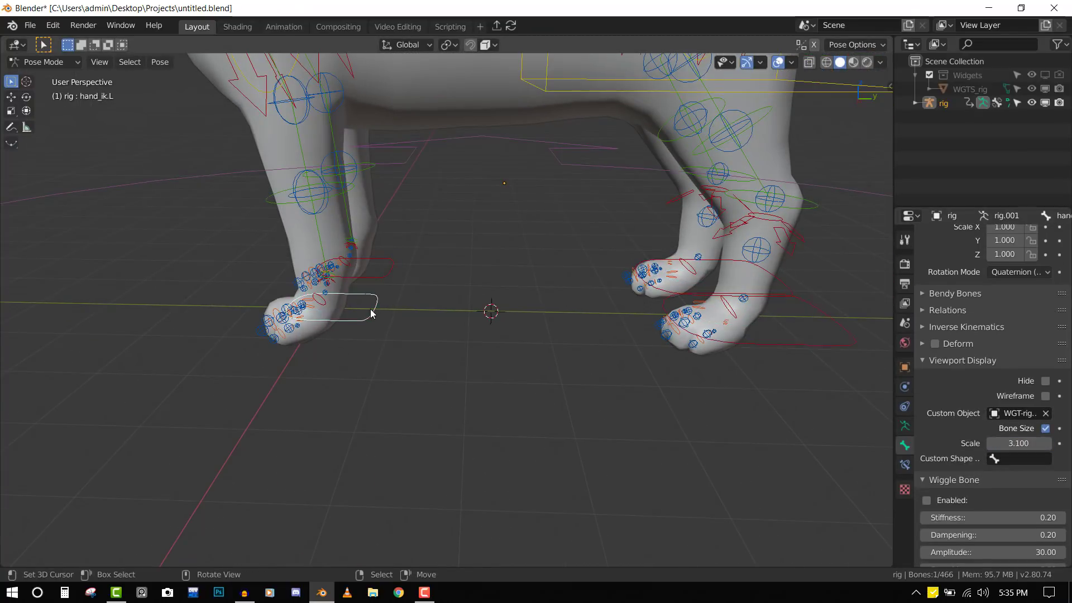
{"action": "key", "text": "KP_3"}
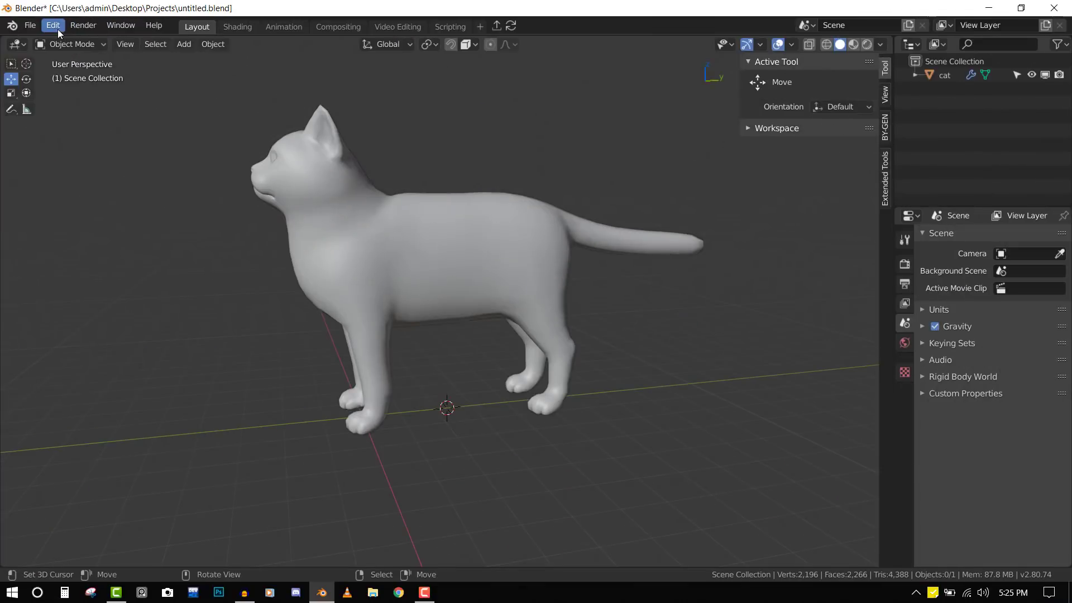
Step: Check in the add-on preferences that Rigging: Rigify is enabled
{"action": "left_click", "coordinate": [57, 29]}
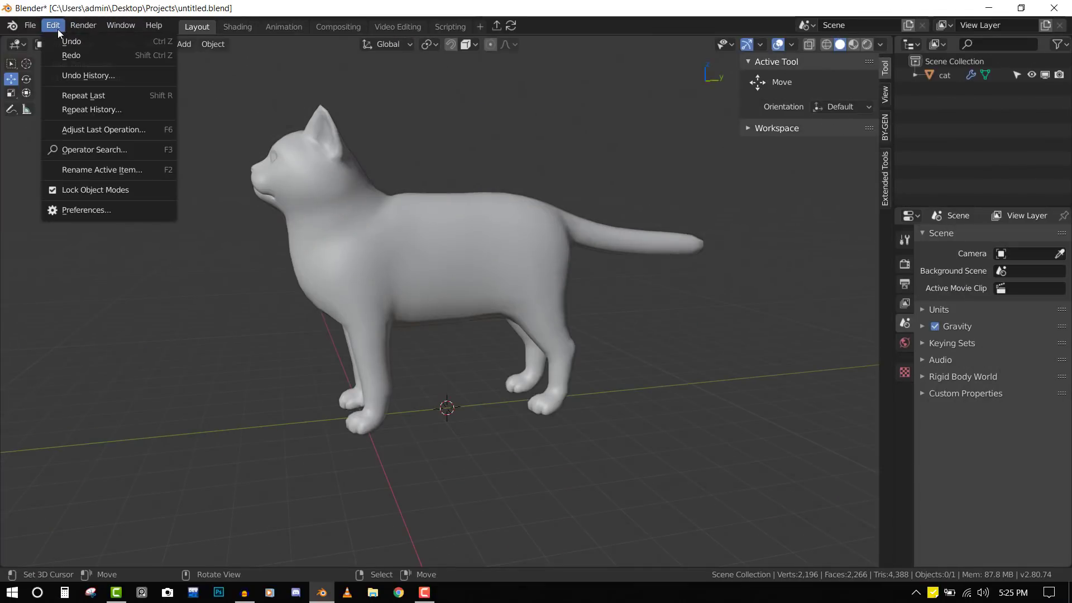
{"action": "left_click", "coordinate": [106, 210]}
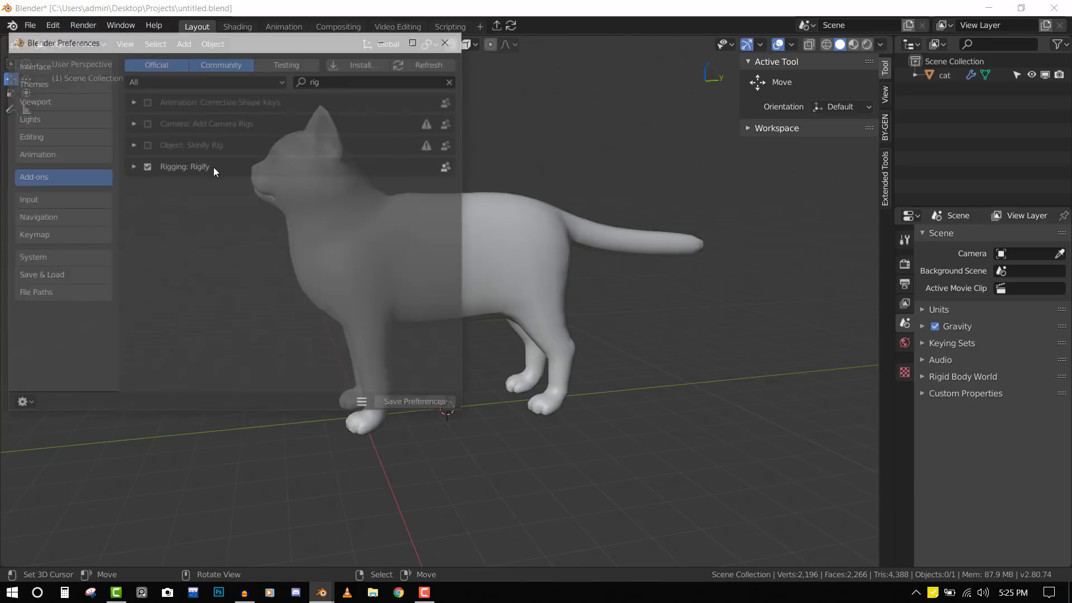
{"action": "left_click", "coordinate": [346, 81]}
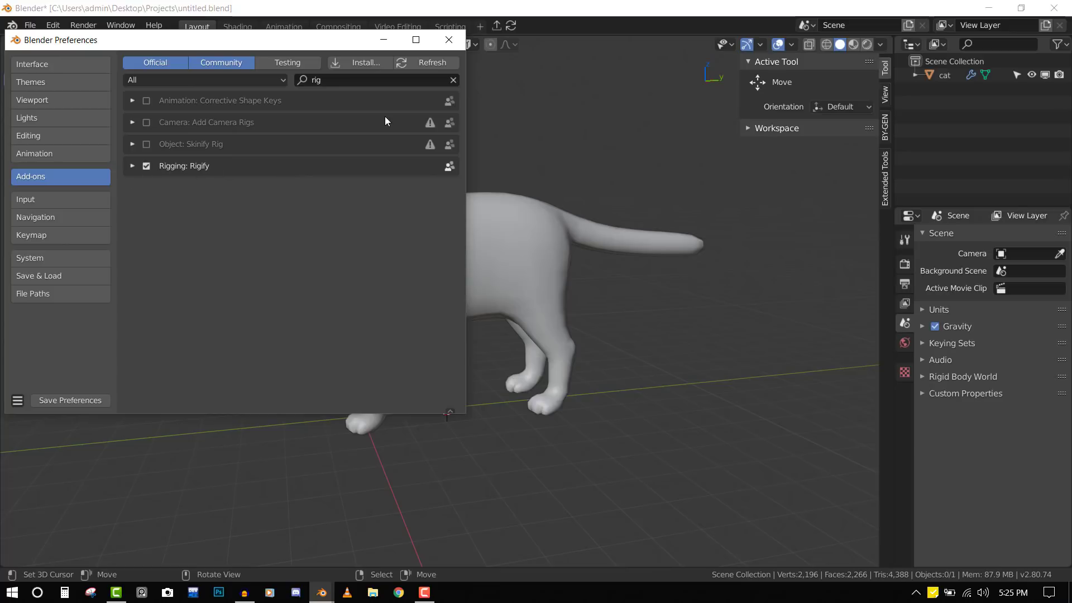
{"action": "left_click", "coordinate": [451, 40]}
Step: Examine how the cat's paws sit on the ground line and how the body is centred from the side and front views
{"action": "scroll", "coordinate": [491, 219], "scroll_direction": "down", "scroll_amount": 4}
{"action": "middle_click_drag", "start_coordinate": [496, 246], "coordinate": [533, 245]}
{"action": "key", "text": "KP_3"}
{"action": "scroll", "coordinate": [535, 244], "scroll_direction": "up", "scroll_amount": 9}
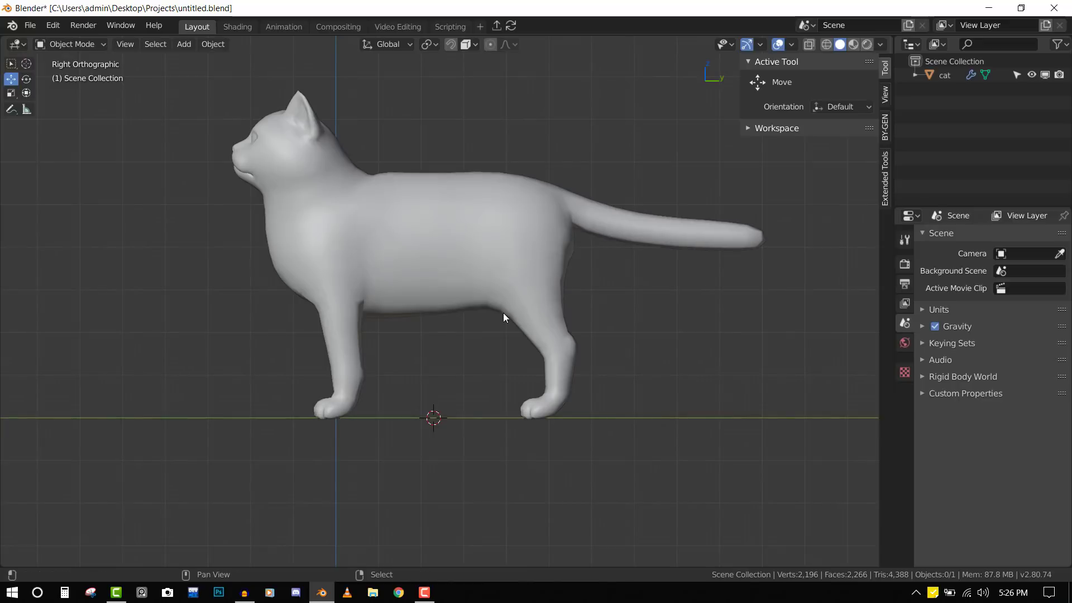
{"action": "scroll", "coordinate": [411, 299], "scroll_direction": "up", "scroll_amount": 3}
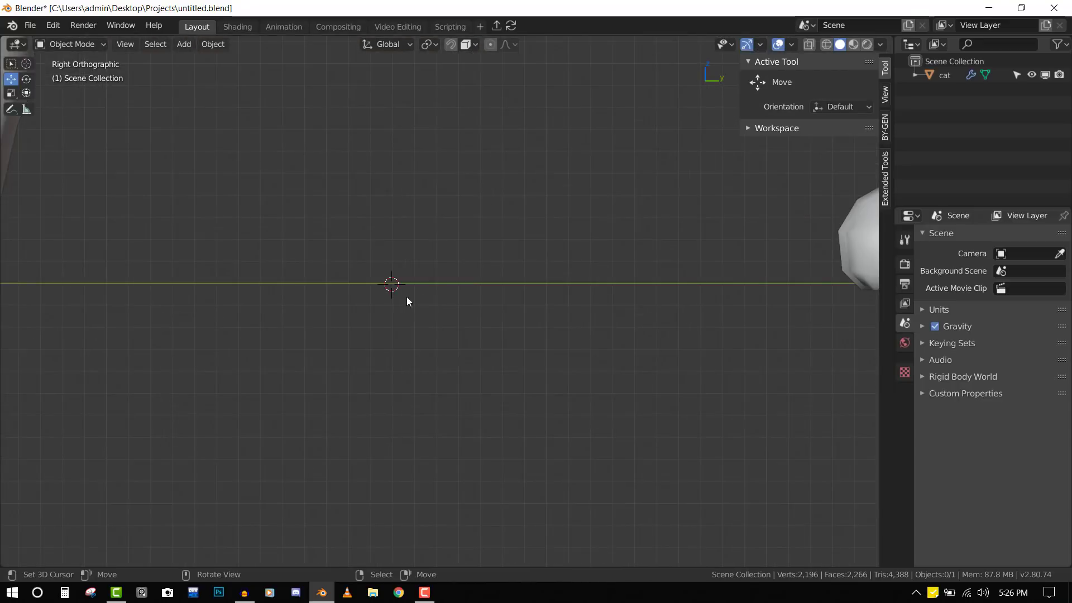
{"action": "scroll", "coordinate": [451, 286], "scroll_direction": "down", "scroll_amount": 4}
{"action": "scroll", "coordinate": [454, 300], "scroll_direction": "down", "scroll_amount": 2}
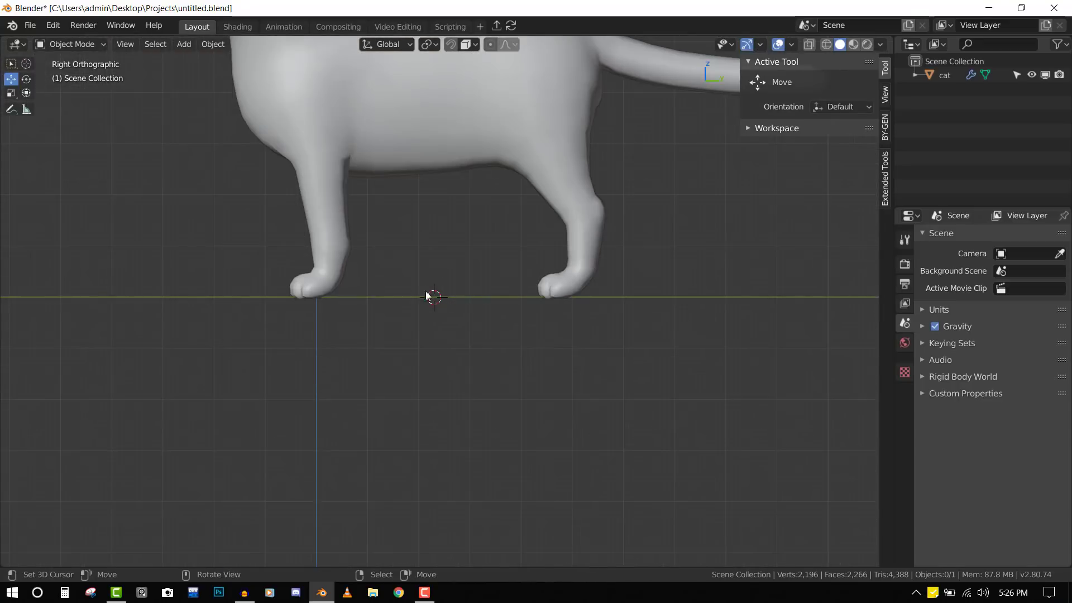
{"action": "scroll", "coordinate": [391, 307], "scroll_direction": "up", "scroll_amount": 2}
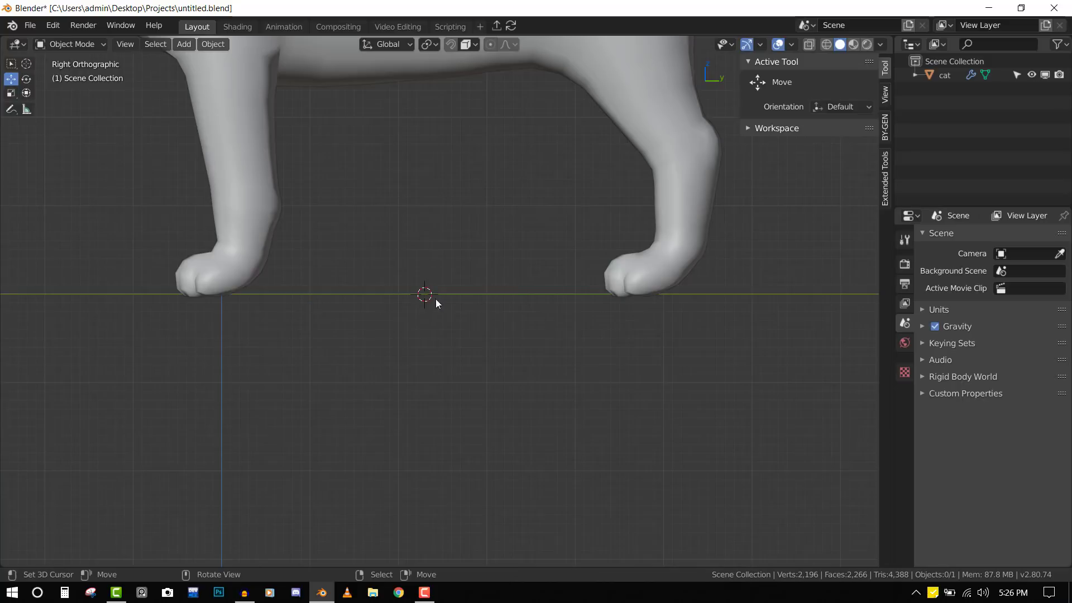
{"action": "key", "text": "KP_1"}
{"action": "scroll", "coordinate": [645, 277], "scroll_direction": "up", "scroll_amount": 7}
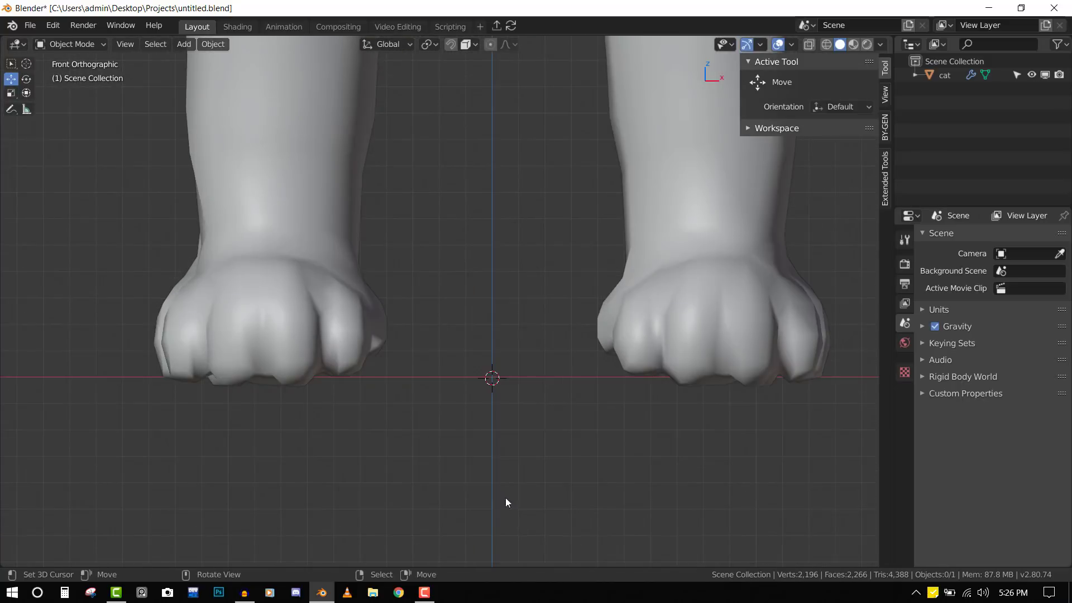
{"action": "scroll", "coordinate": [522, 323], "scroll_direction": "down", "scroll_amount": 5}
{"action": "key", "text": "n"}
{"action": "key", "text": "KP_3"}
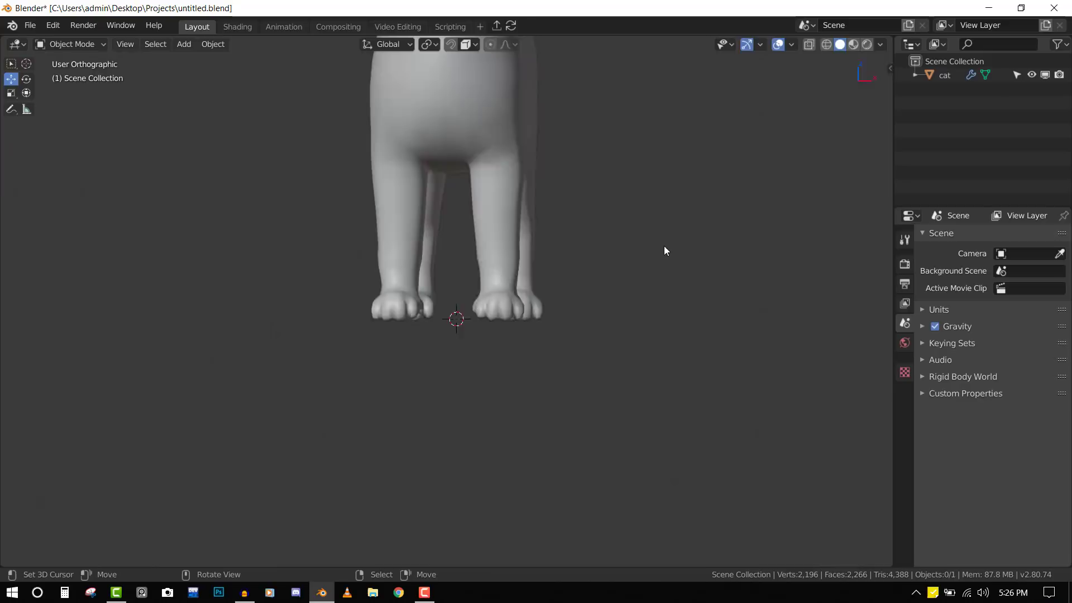
{"action": "middle_click_drag", "start_coordinate": [585, 233], "coordinate": [595, 328], "text": "shift"}
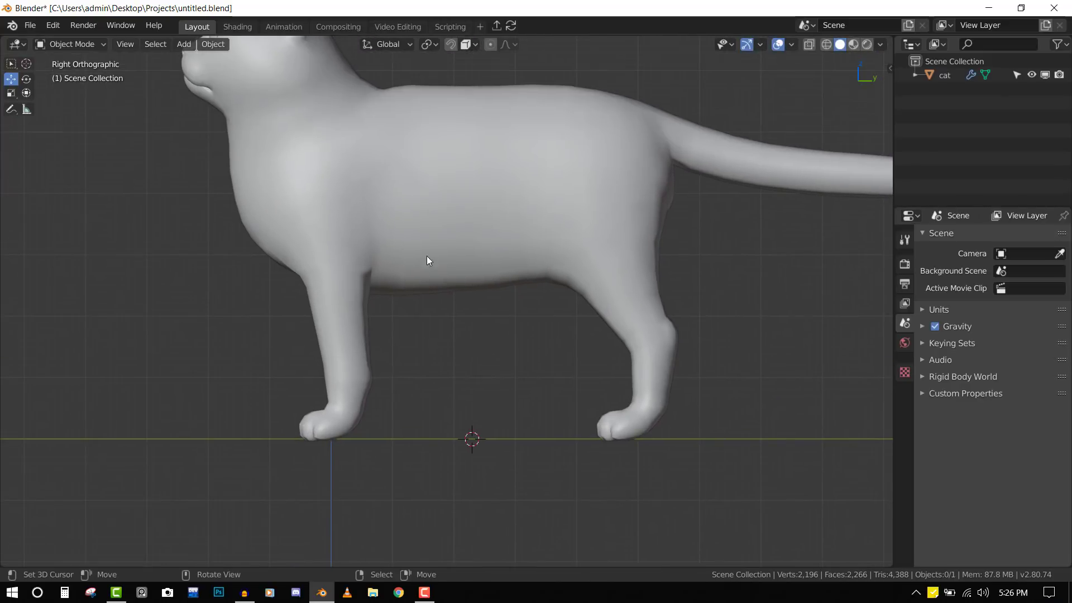
Step: Add a Cat (Meta-Rig) armature at the 3D cursor beneath the cat model
{"action": "scroll", "coordinate": [326, 165], "scroll_direction": "down", "scroll_amount": 4}
{"action": "left_click", "coordinate": [186, 45]}
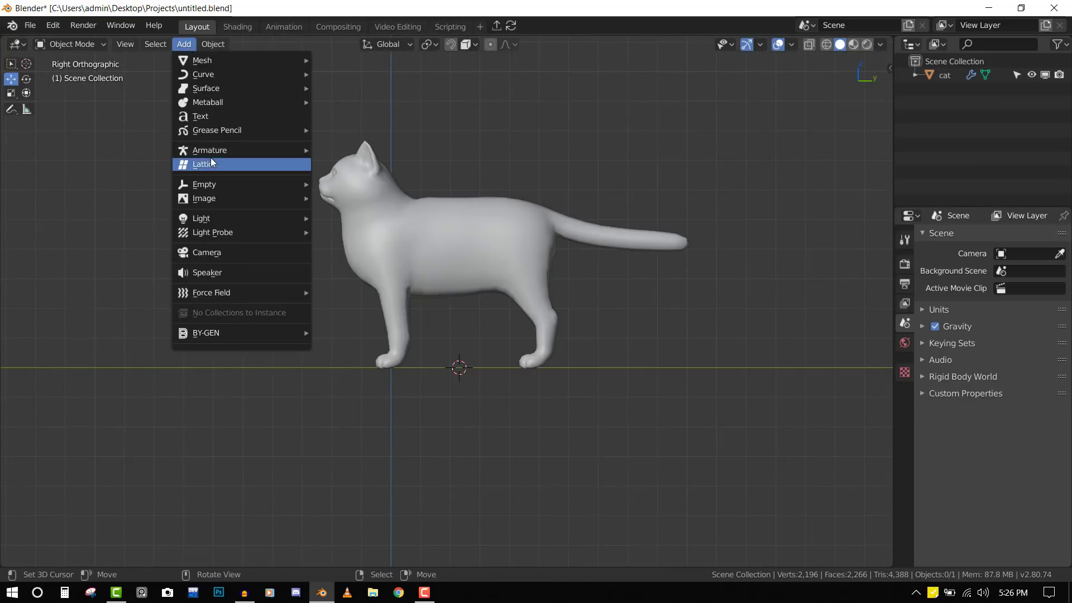
{"action": "mouse_move", "coordinate": [210, 151]}
{"action": "mouse_move", "coordinate": [364, 179]}
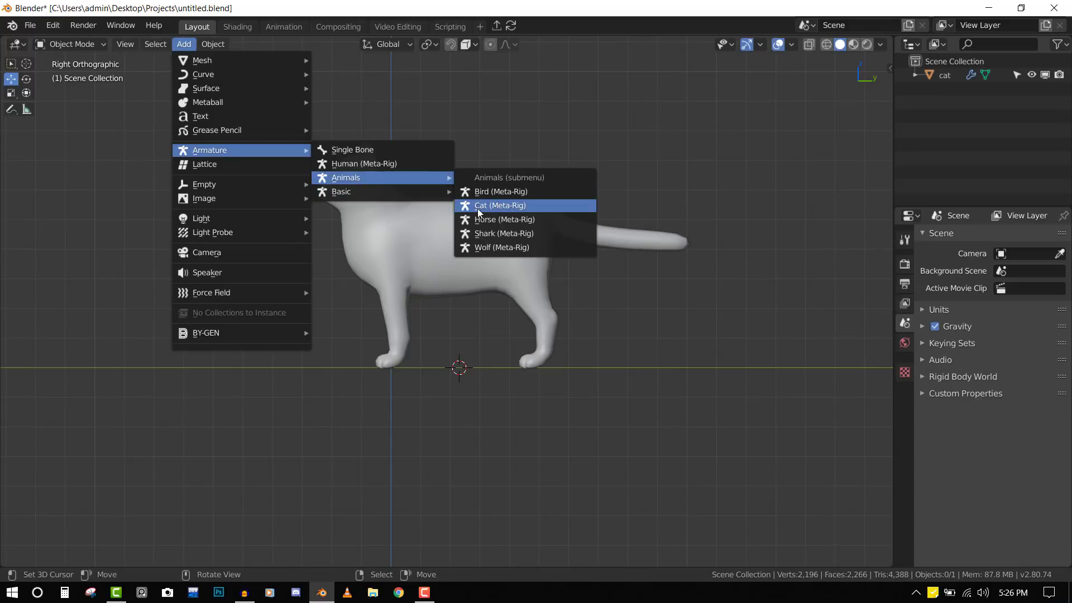
{"action": "left_click", "coordinate": [511, 210]}
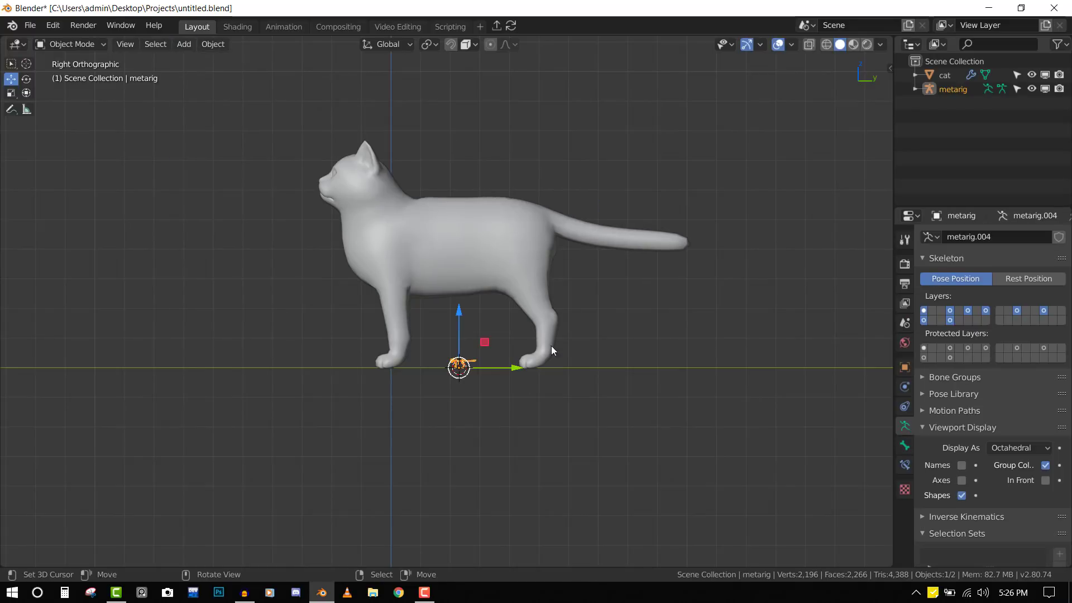
{"action": "middle_click_drag", "start_coordinate": [497, 338], "coordinate": [494, 375], "text": "shift"}
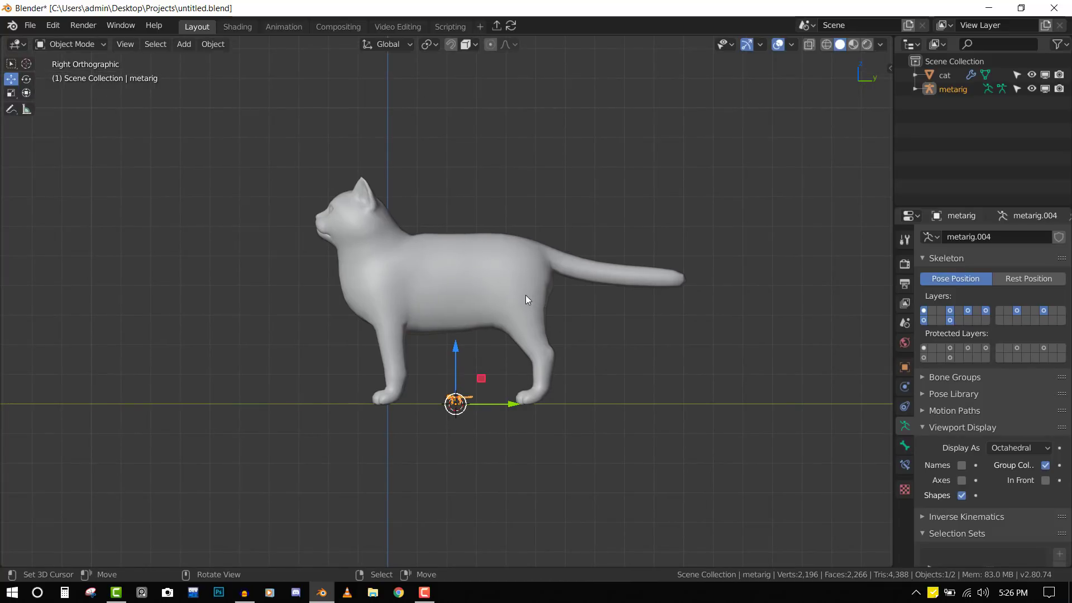
{"action": "key", "text": "n"}
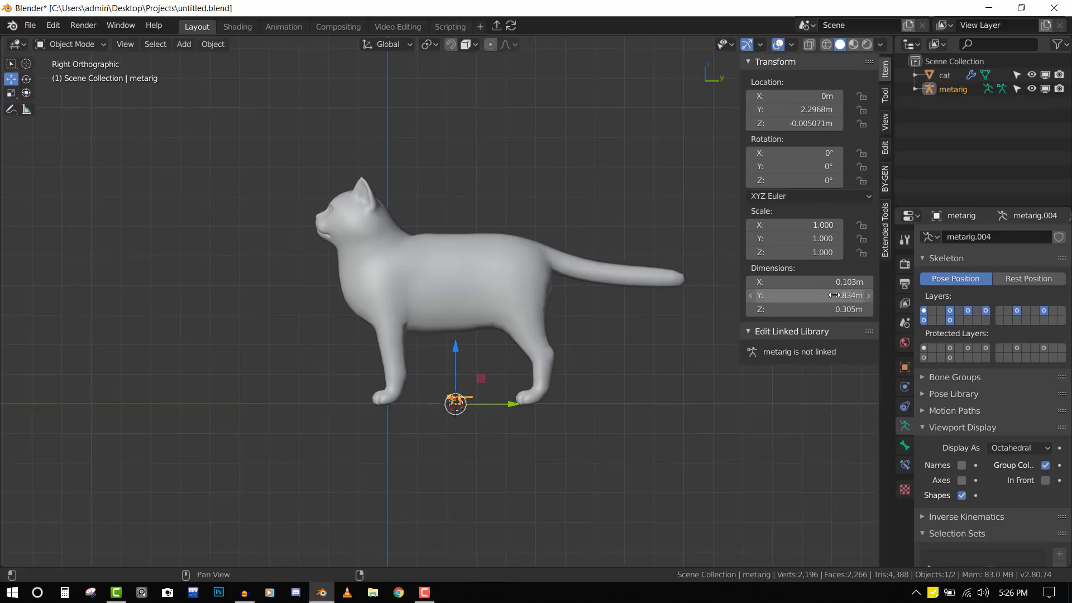
{"action": "key", "text": "n"}
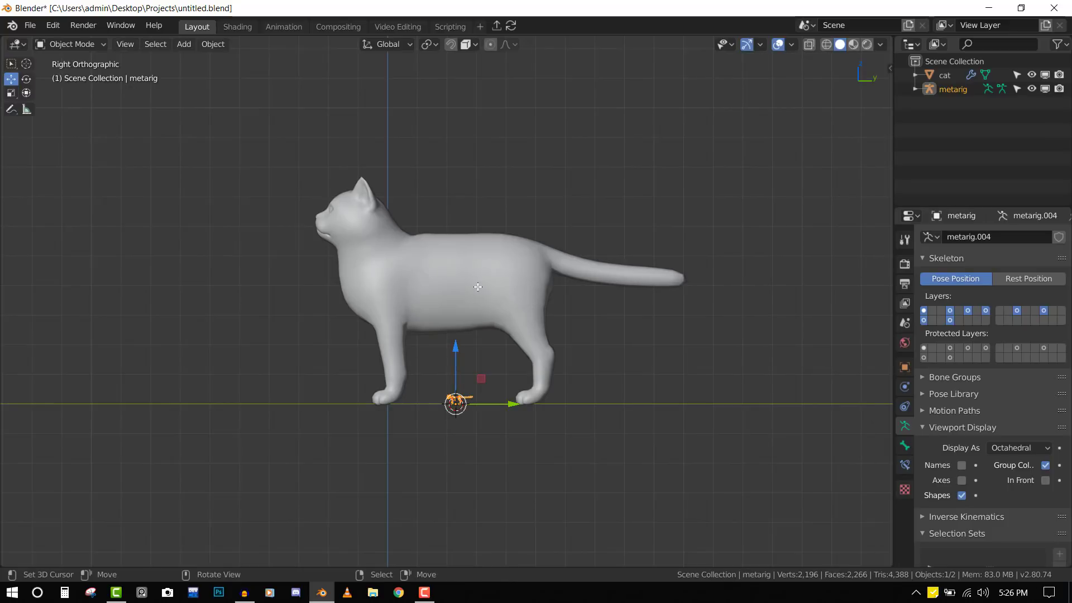
Step: Enter the metarig's Edit Mode and set the pivot point to 3D Cursor
{"action": "key", "text": "Tab"}
{"action": "scroll", "coordinate": [491, 252], "scroll_direction": "up", "scroll_amount": 6}
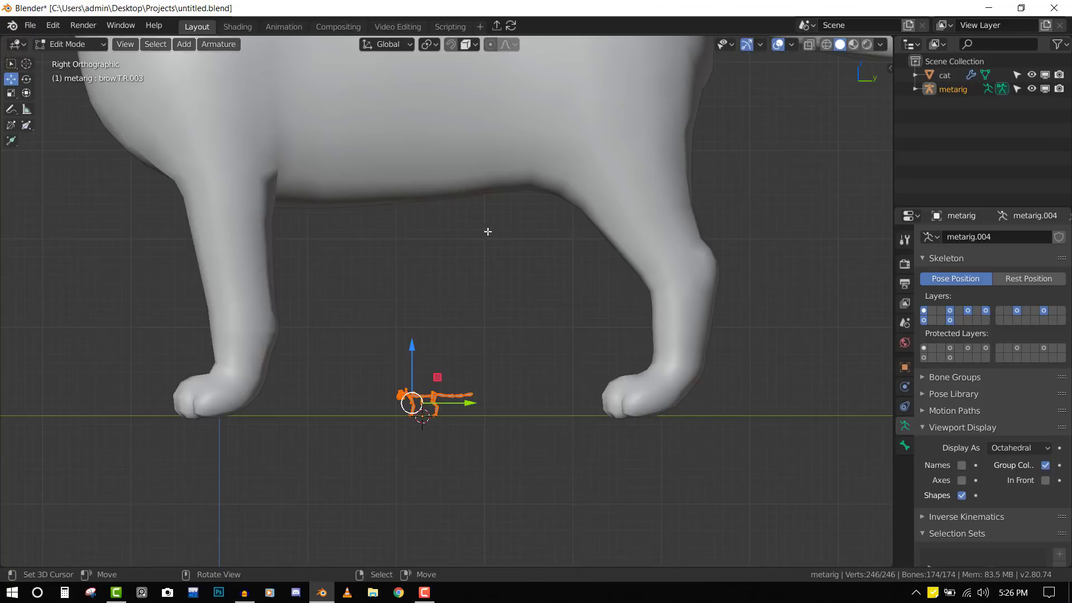
{"action": "scroll", "coordinate": [430, 415], "scroll_direction": "down", "scroll_amount": 3}
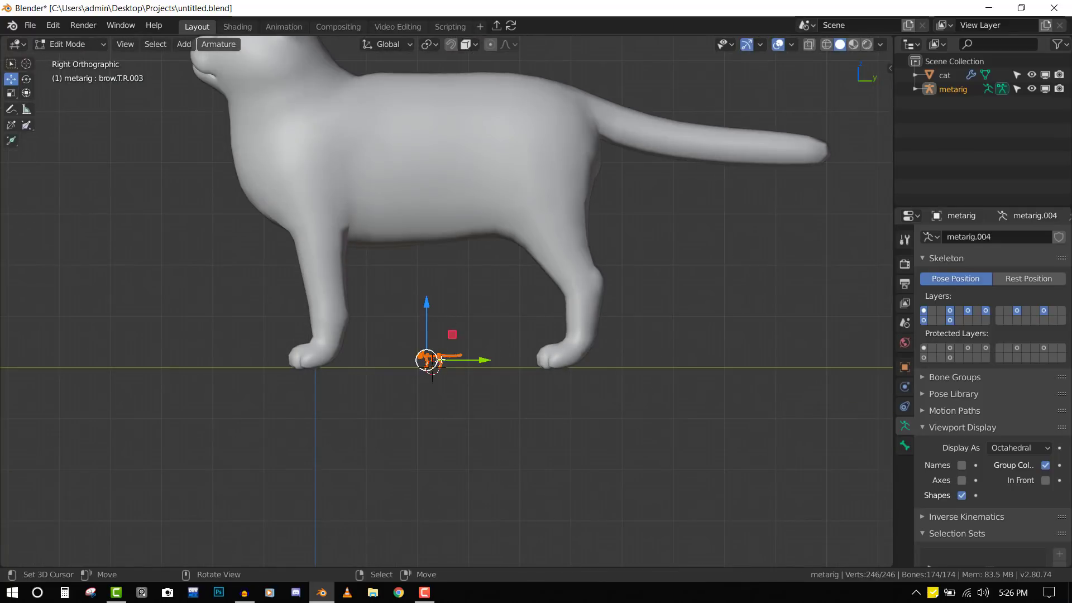
{"action": "middle_click_drag", "start_coordinate": [508, 269], "coordinate": [523, 324], "text": "shift"}
{"action": "key", "text": "period"}
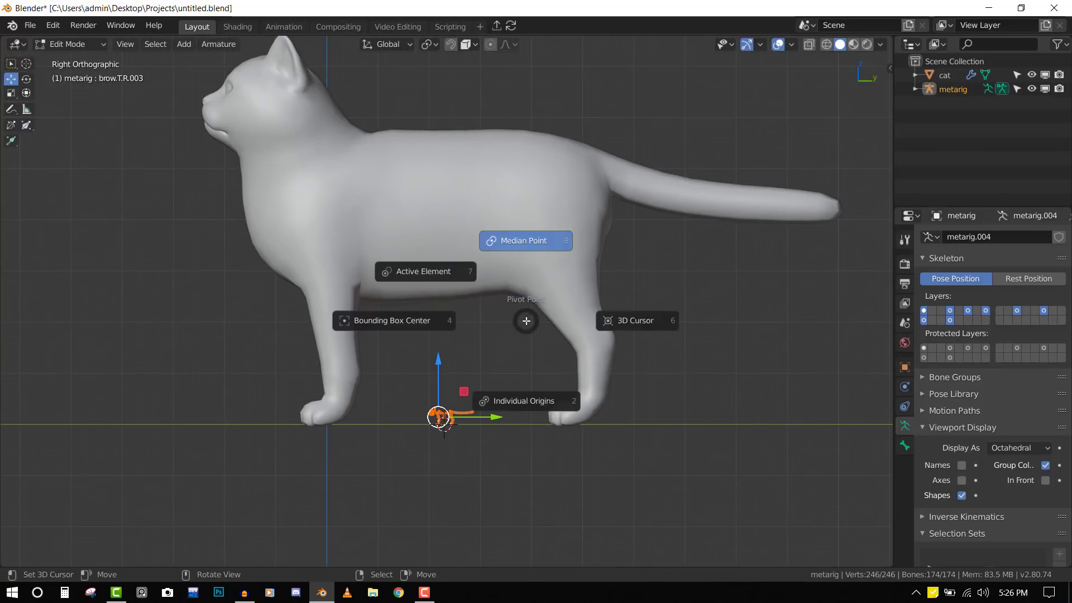
{"action": "left_click", "coordinate": [630, 322]}
Step: Scale all the metarig bones up around the 3D cursor until the skeleton roughly matches the cat's body
{"action": "key", "text": "s"}
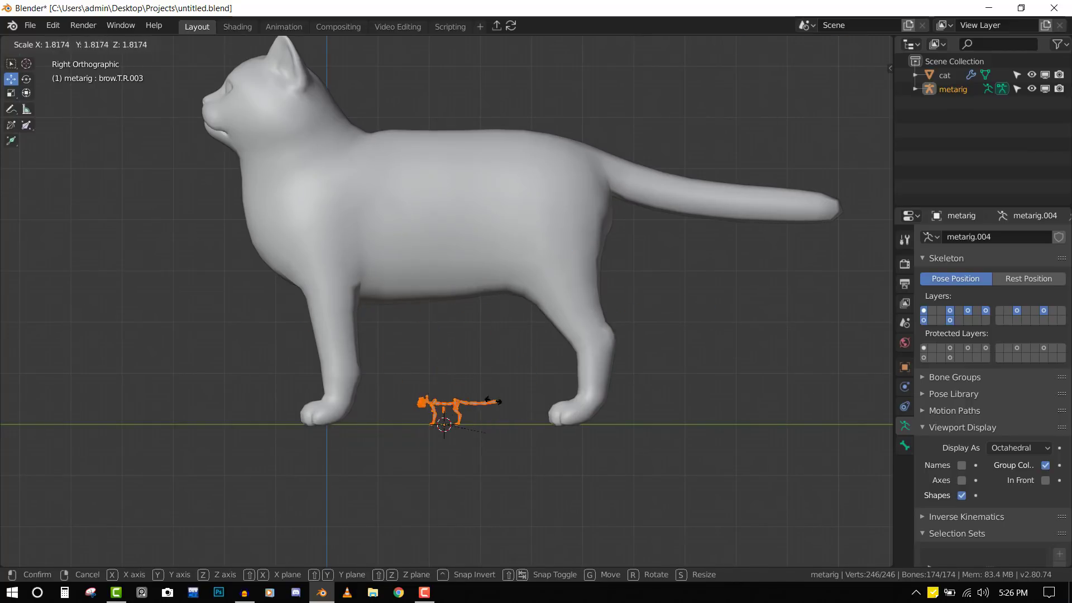
{"action": "left_click", "coordinate": [434, 407]}
{"action": "scroll", "coordinate": [458, 381], "scroll_direction": "down", "scroll_amount": 3}
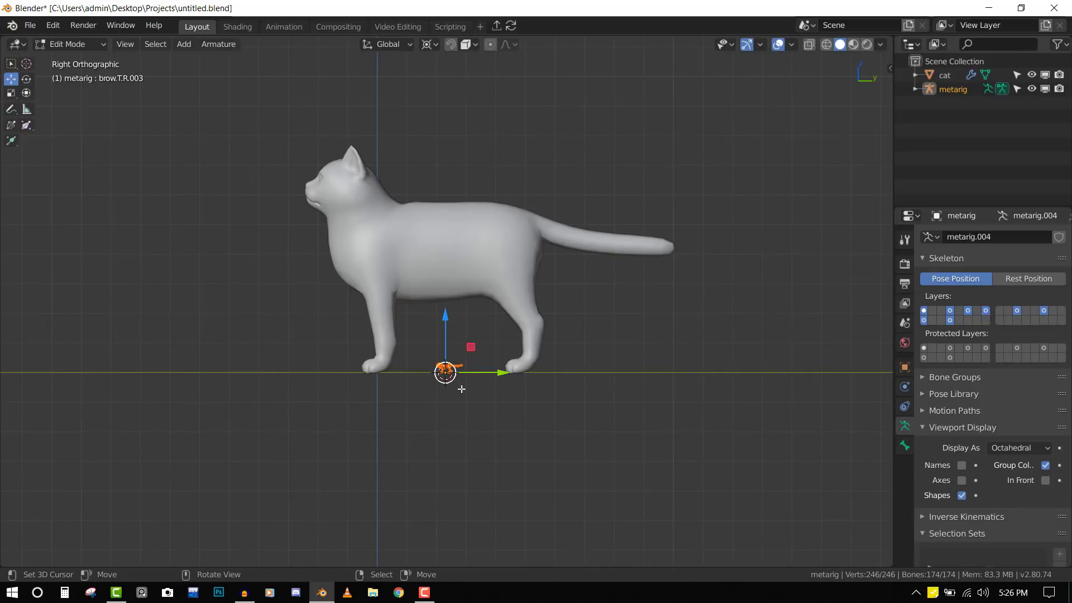
{"action": "key", "text": "s"}
{"action": "key", "text": "Escape"}
{"action": "key", "text": "s"}
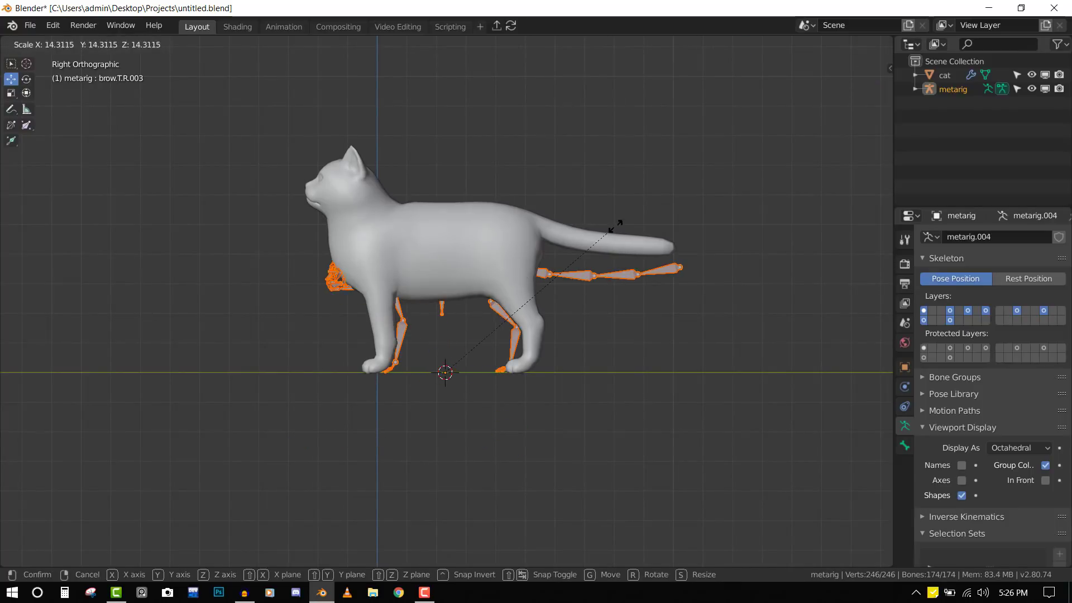
{"action": "left_click", "coordinate": [550, 250]}
{"action": "middle_click_drag", "start_coordinate": [550, 250], "coordinate": [337, 256]}
{"action": "key", "text": "s"}
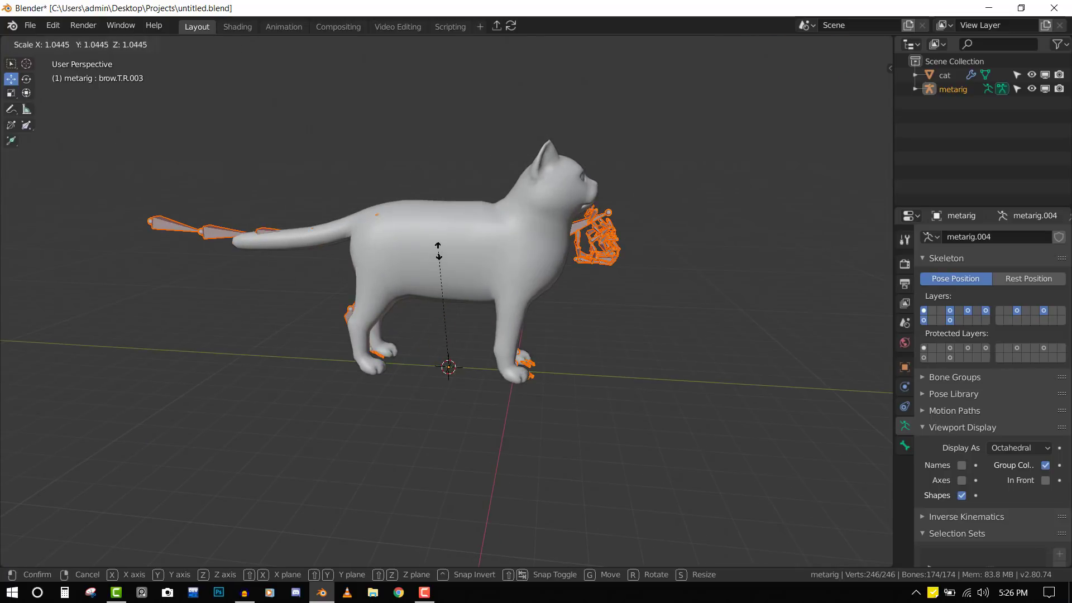
{"action": "key", "text": "Escape"}
{"action": "key", "text": "KP_1"}
{"action": "key", "text": "KP_3"}
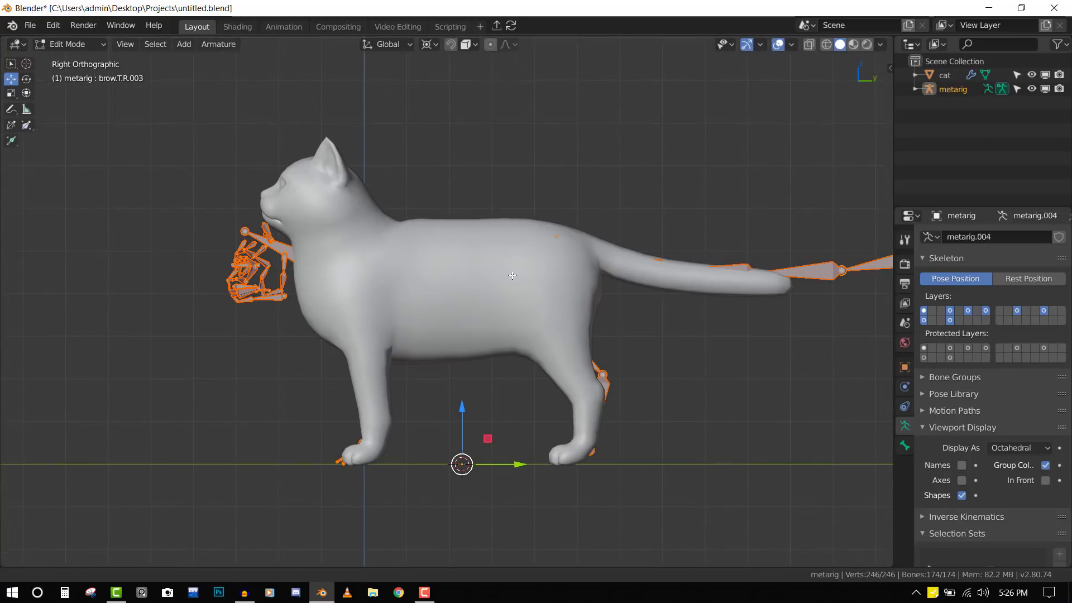
Step: Return to Object Mode and display the metarig as wireframe
{"action": "key", "text": "Tab"}
{"action": "key", "text": "grave"}
{"action": "key", "text": "Escape"}
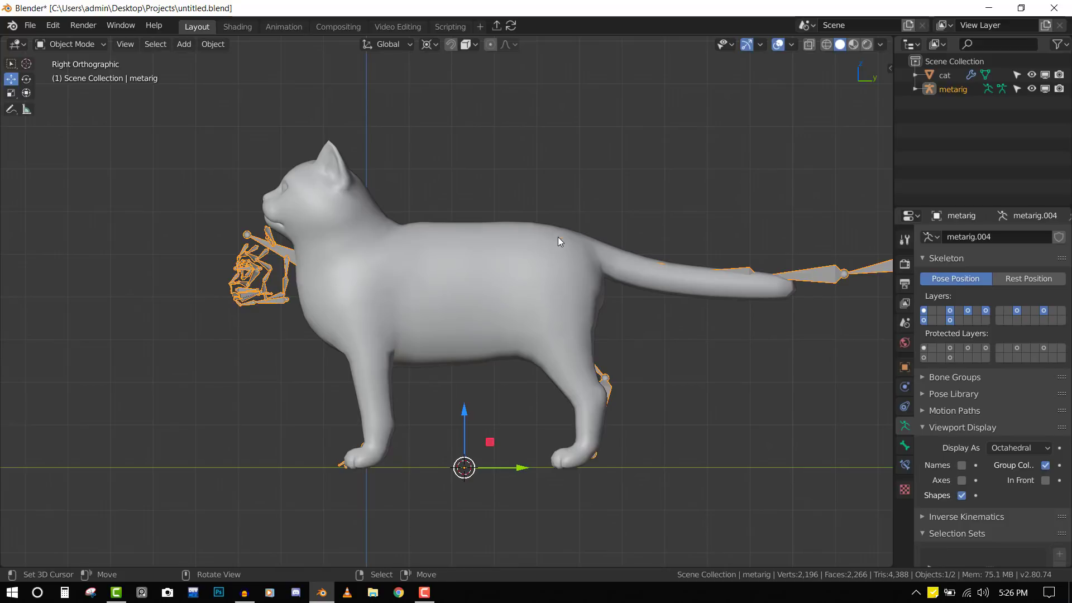
{"action": "key", "text": "alt+w"}
{"action": "left_click", "coordinate": [559, 233]}
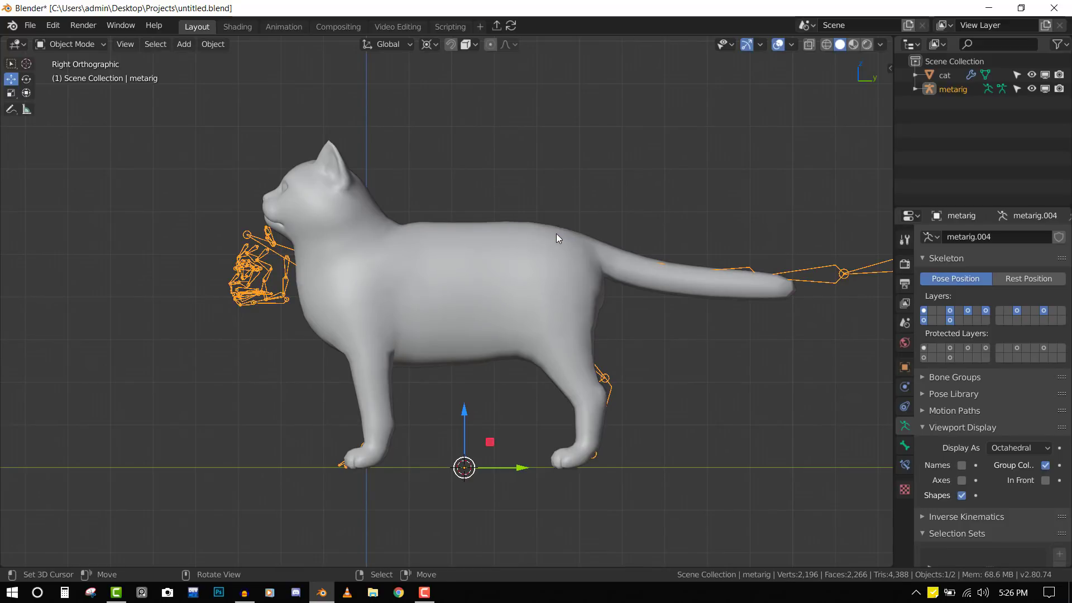
Step: Turn on In Front for the metarig so its bones draw over the cat mesh, and re-enter Edit Mode
{"action": "key", "text": "q"}
{"action": "left_click", "coordinate": [555, 339]}
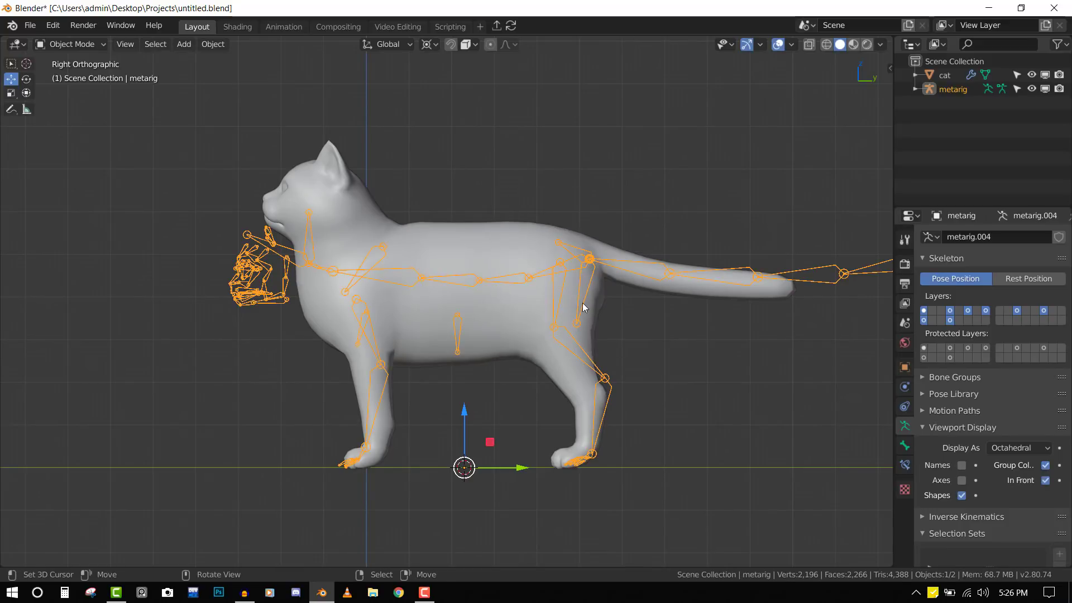
{"action": "key", "text": "alt+a"}
{"action": "key", "text": "Tab"}
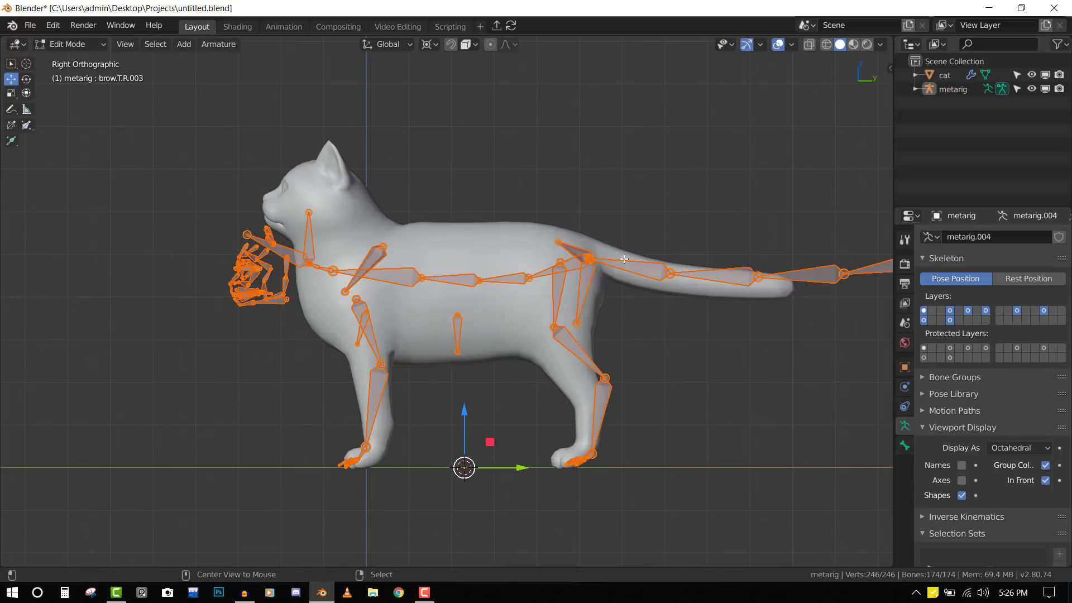
Step: Deselect all bones, turn on the viewport's Tool Settings bar and save the file
{"action": "key", "text": "alt+a"}
{"action": "key", "text": "q"}
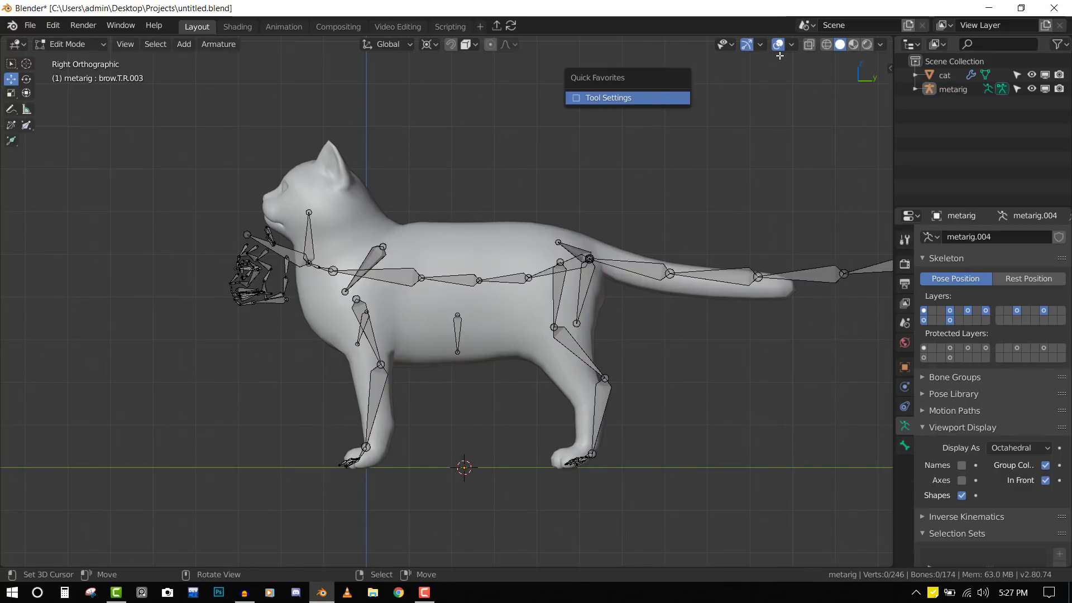
{"action": "key", "text": "Return"}
{"action": "key", "text": "ctrl+s"}
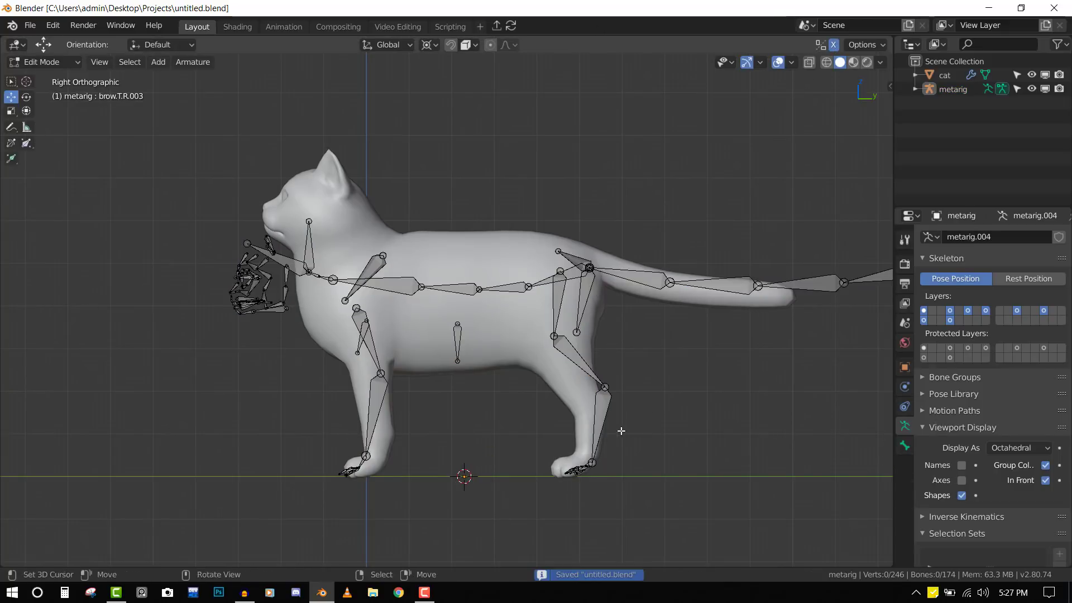
Step: Try moving the lower joint of the left hind leg to test X-axis mirroring
{"action": "middle_click_drag", "start_coordinate": [618, 431], "coordinate": [492, 469]}
{"action": "right_click", "coordinate": [491, 469]}
{"action": "key", "text": "g"}
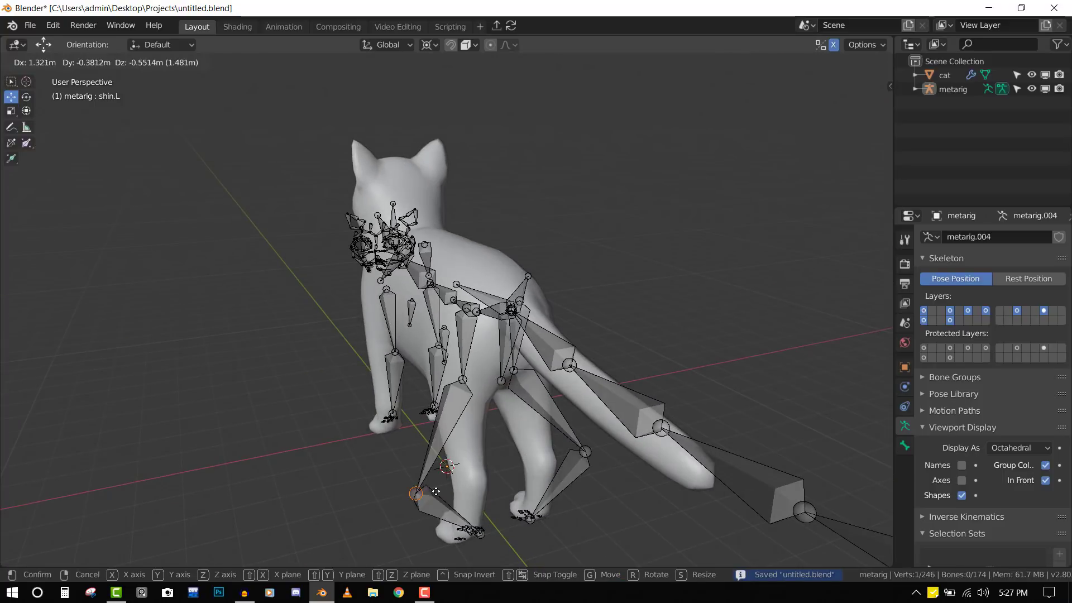
{"action": "right_click", "coordinate": [491, 463]}
{"action": "middle_click_drag", "start_coordinate": [507, 464], "coordinate": [587, 352]}
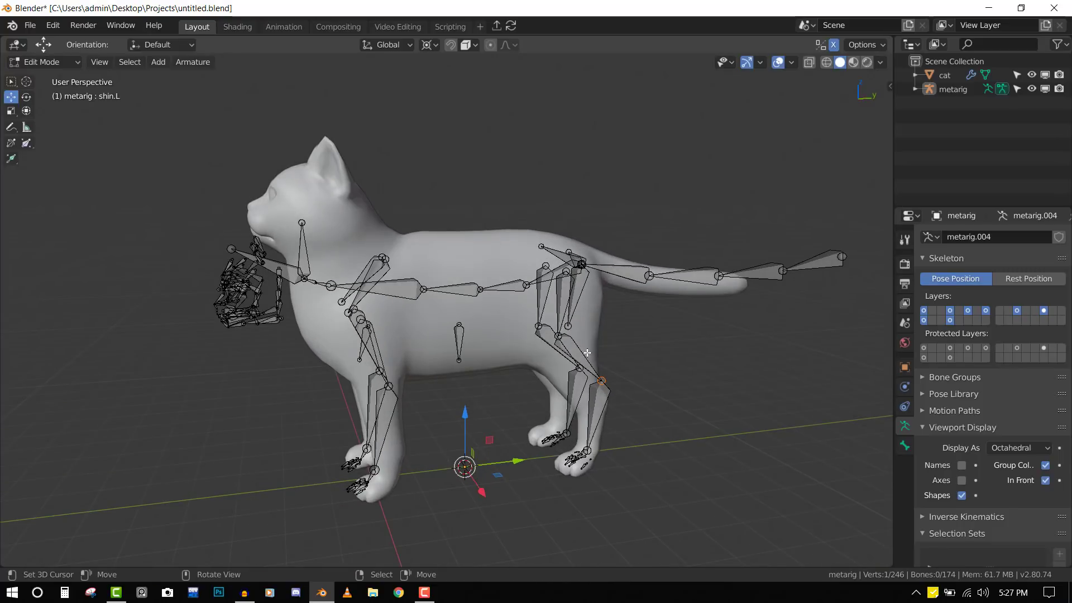
{"action": "middle_click_drag", "start_coordinate": [617, 317], "coordinate": [570, 318]}
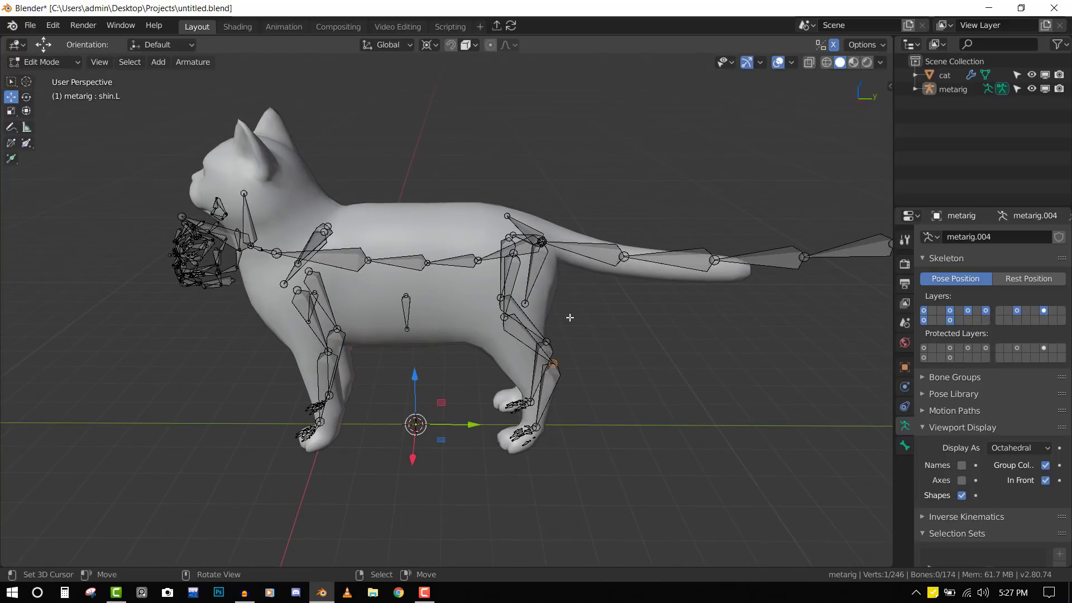
{"action": "mouse_move", "coordinate": [574, 378]}
{"action": "middle_mouse_down"}
{"action": "mouse_move", "coordinate": [582, 362]}
{"action": "mouse_move", "coordinate": [597, 395]}
{"action": "mouse_move", "coordinate": [583, 393]}
{"action": "middle_mouse_up"}
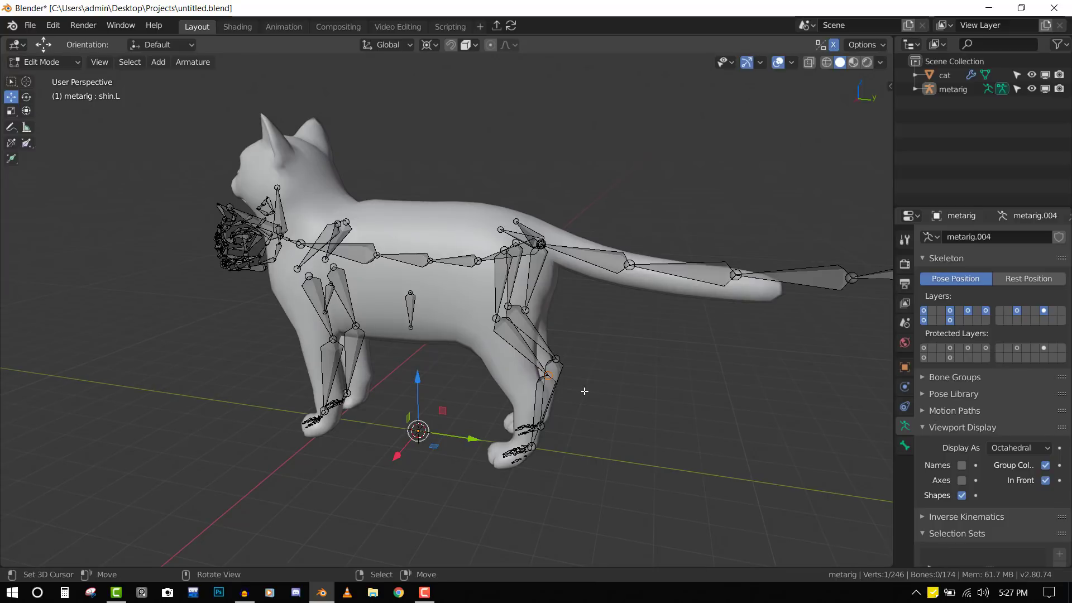
{"action": "left_click", "coordinate": [476, 44]}
{"action": "middle_click_drag", "start_coordinate": [491, 436], "coordinate": [597, 400]}
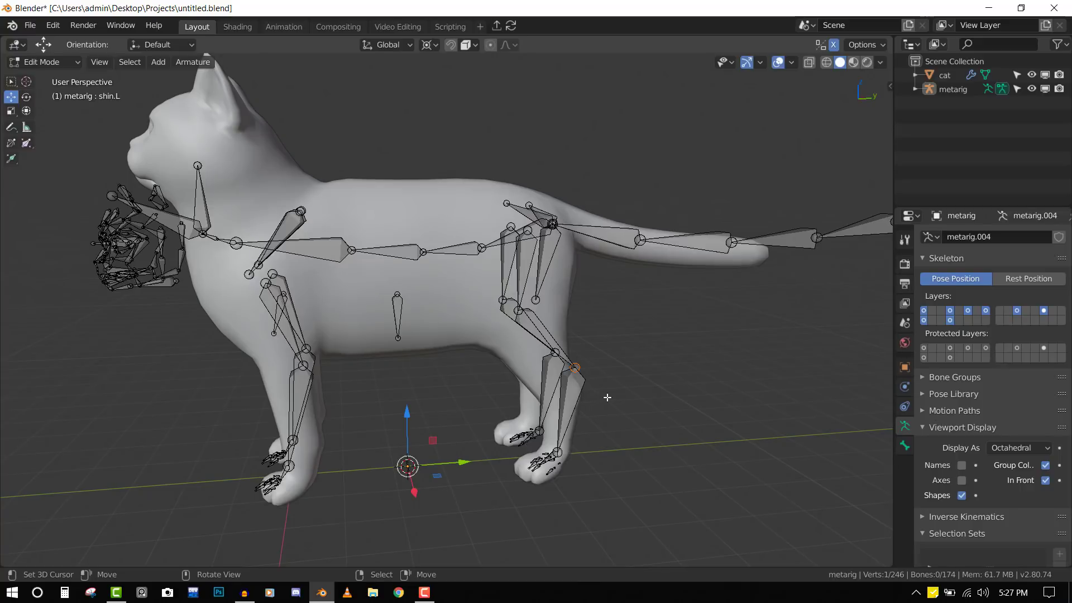
Step: Switch the pivot point to Median Point and move the hind paw bones into the cat's hind paw in side view
{"action": "key", "text": "KP_3"}
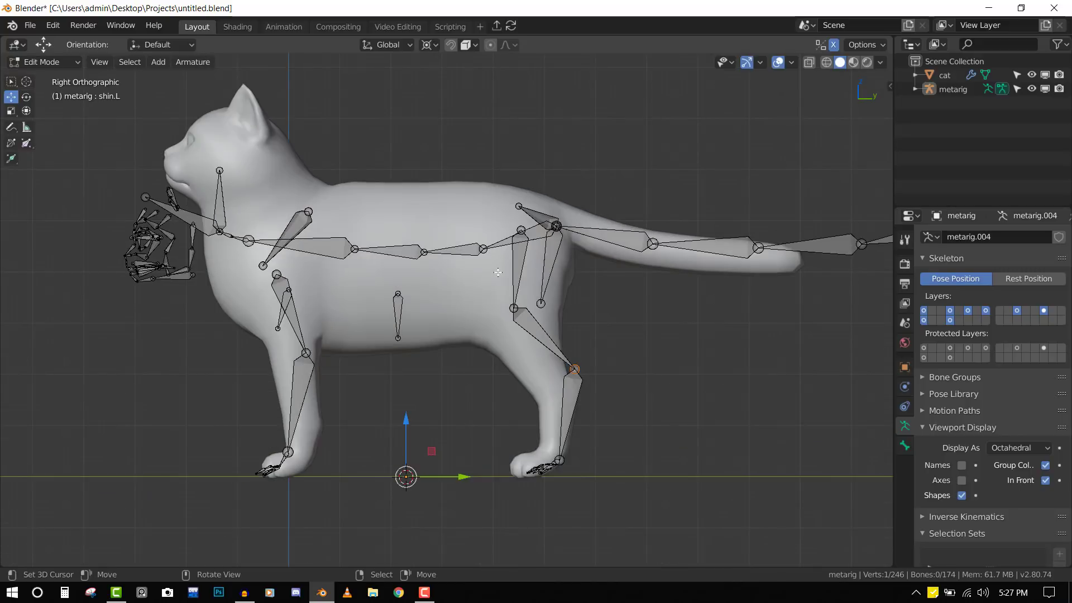
{"action": "middle_click_drag", "start_coordinate": [625, 380], "coordinate": [628, 330], "text": "shift"}
{"action": "key", "text": "period"}
{"action": "left_click", "coordinate": [632, 254]}
{"action": "key", "text": "b"}
{"action": "left_click_drag", "start_coordinate": [491, 391], "coordinate": [608, 455]}
{"action": "scroll", "coordinate": [665, 458], "scroll_direction": "up", "scroll_amount": 3}
{"action": "key", "text": "g"}
{"action": "left_click", "coordinate": [682, 479]}
Step: Move the hind leg's hock and knee joints so the bones follow the bend of the cat's leg
{"action": "right_click", "coordinate": [671, 327]}
{"action": "key", "text": "g"}
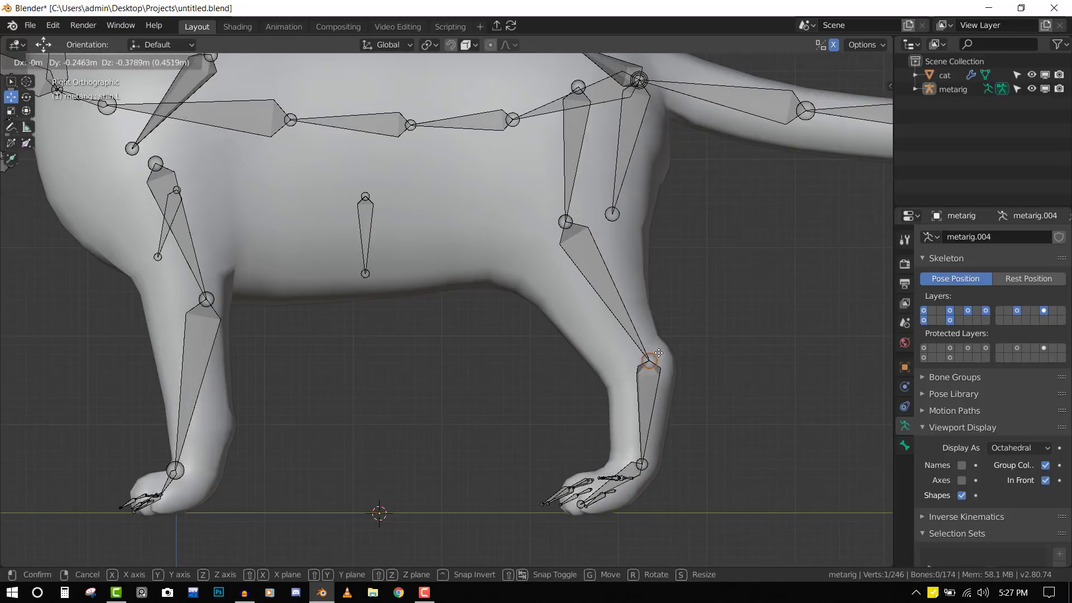
{"action": "left_click", "coordinate": [653, 360]}
{"action": "right_click", "coordinate": [566, 222]}
{"action": "key", "text": "g"}
{"action": "middle_click_drag", "start_coordinate": [558, 279], "coordinate": [480, 302]}
{"action": "key", "text": "KP_3"}
Step: Move the upper end of the shoulder bone back toward the withers and raise the chest spine joint slightly
{"action": "right_click", "coordinate": [286, 223]}
{"action": "key", "text": "g"}
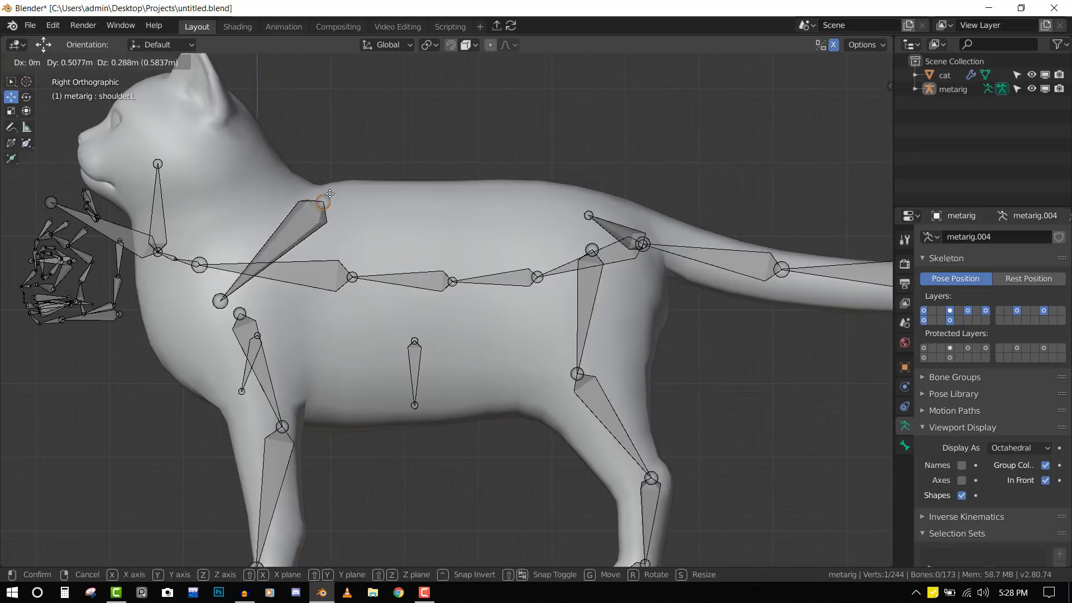
{"action": "left_click", "coordinate": [334, 205]}
{"action": "scroll", "coordinate": [341, 263], "scroll_direction": "up", "scroll_amount": 1}
{"action": "right_click", "coordinate": [334, 271]}
{"action": "key", "text": "g"}
{"action": "left_click", "coordinate": [339, 260]}
Step: Move the upper arm's top joint onto the shoulder's lower end and place the elbow joint inside the foreleg
{"action": "right_click", "coordinate": [413, 389]}
{"action": "right_click", "coordinate": [217, 283]}
{"action": "key", "text": "g"}
{"action": "scroll", "coordinate": [335, 280], "scroll_direction": "down", "scroll_amount": 3}
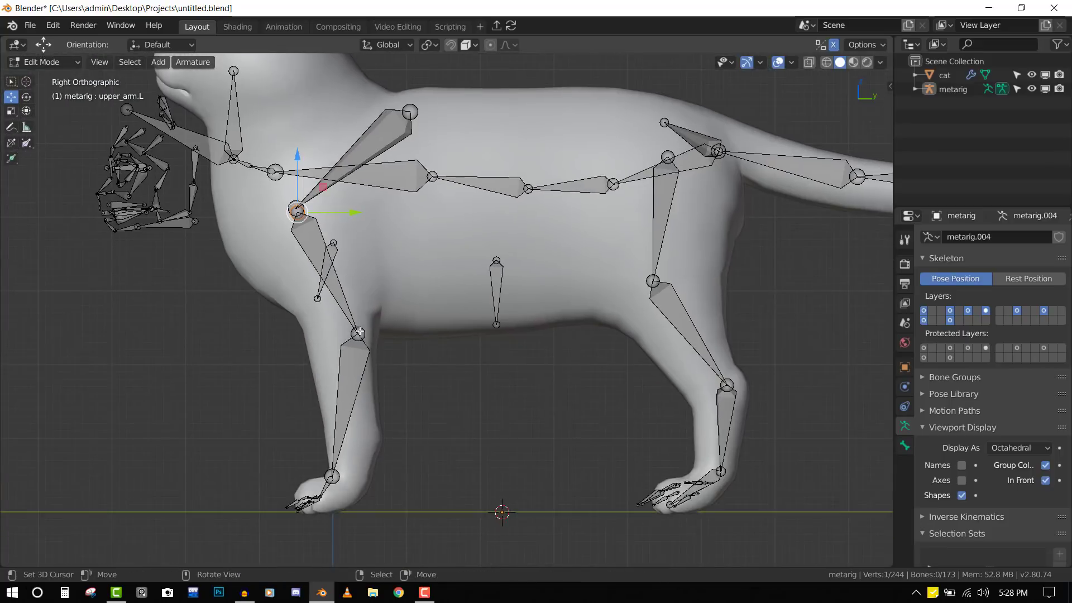
{"action": "right_click", "coordinate": [353, 399]}
{"action": "key", "text": "g"}
Step: Select the front paw bones, move them into the cat's front paw and scale them up slightly
{"action": "mouse_move", "coordinate": [343, 380]}
{"action": "left_mouse_down", "text": "ctrl"}
{"action": "mouse_move", "coordinate": [236, 527]}
{"action": "mouse_move", "coordinate": [366, 433]}
{"action": "left_mouse_up", "text": "ctrl"}
{"action": "key", "text": "g"}
{"action": "left_click", "coordinate": [414, 382]}
{"action": "key", "text": "s"}
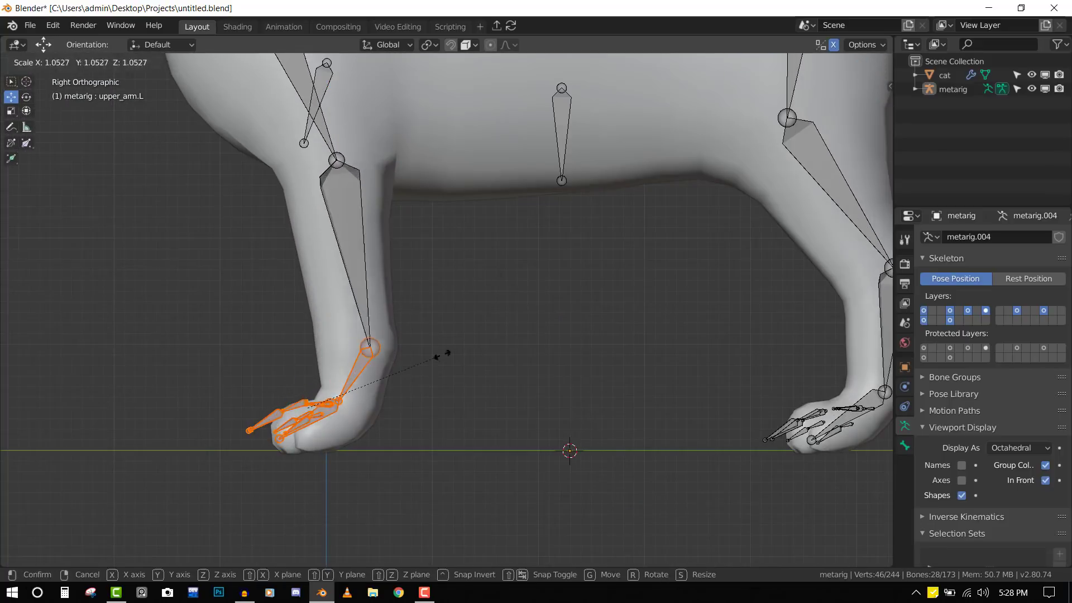
{"action": "left_click", "coordinate": [454, 355]}
Step: Select only the left front paw bones and move them inward in front view to line up with the left paw
{"action": "right_click", "coordinate": [328, 408]}
{"action": "key", "text": "KP_1"}
{"action": "right_click", "coordinate": [613, 359]}
{"action": "left_click_drag", "start_coordinate": [617, 335], "coordinate": [642, 436], "text": "ctrl"}
{"action": "middle_click_drag", "start_coordinate": [642, 435], "coordinate": [682, 465]}
{"action": "key", "text": "KP_1"}
{"action": "scroll", "coordinate": [642, 436], "scroll_direction": "down", "scroll_amount": 5}
{"action": "left_click_drag", "start_coordinate": [502, 377], "coordinate": [606, 438], "text": "ctrl"}
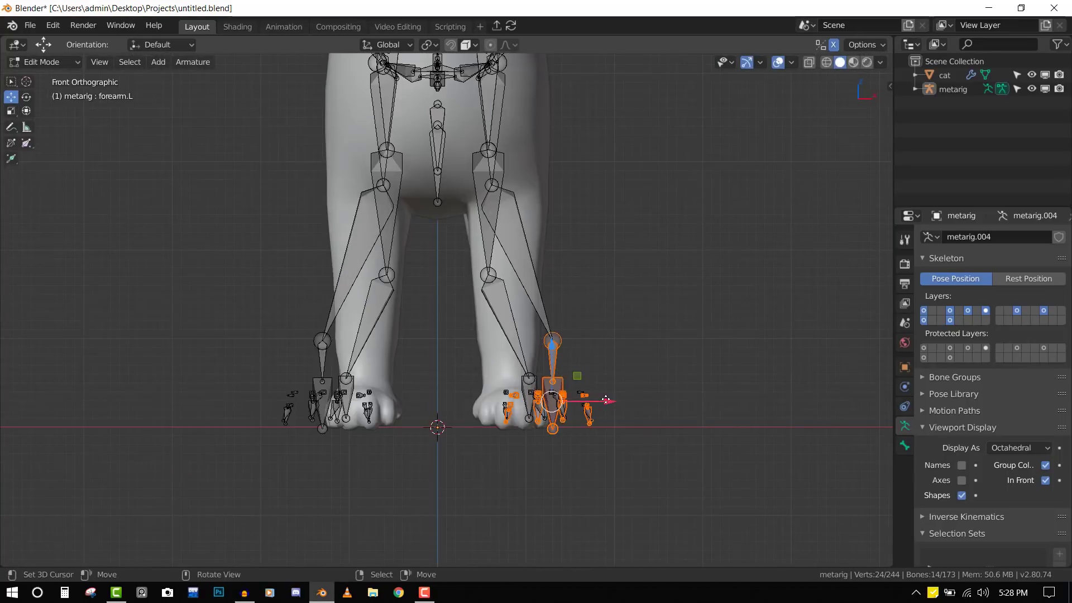
{"action": "middle_click_drag", "start_coordinate": [606, 439], "coordinate": [580, 492]}
{"action": "left_click_drag", "start_coordinate": [442, 262], "coordinate": [531, 324], "text": "ctrl+shift"}
{"action": "middle_click_drag", "start_coordinate": [683, 480], "coordinate": [637, 342]}
{"action": "key", "text": "g"}
{"action": "key", "text": "KP_1"}
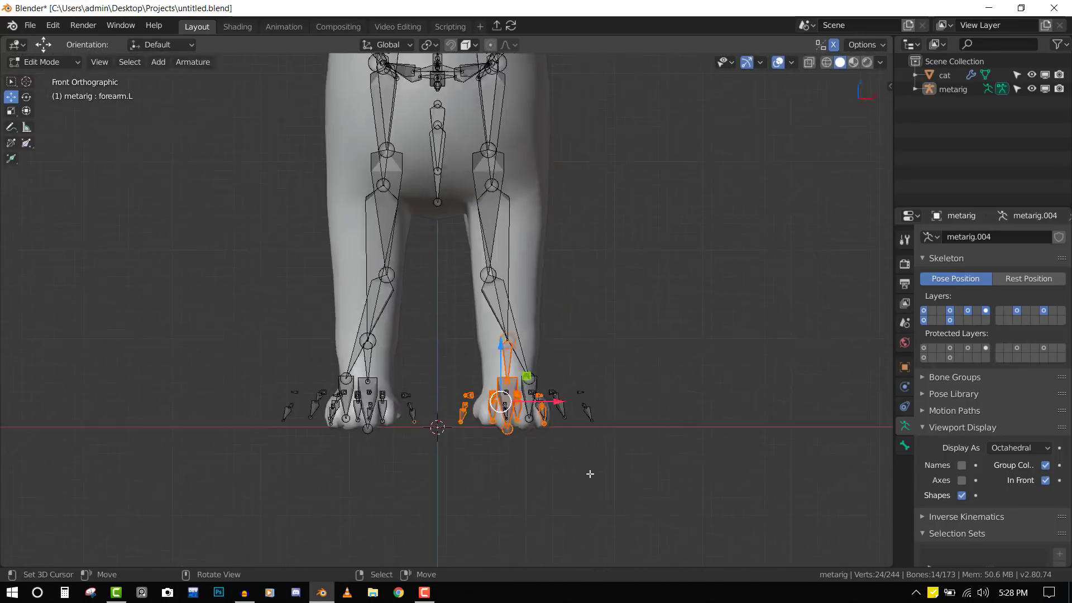
Step: Adjust the left front paw bones' position in side view and hide all the other bones
{"action": "key", "text": "KP_3"}
{"action": "key", "text": "g"}
{"action": "left_click", "coordinate": [380, 457]}
{"action": "key", "text": "shift+h"}
{"action": "scroll", "coordinate": [357, 436], "scroll_direction": "up", "scroll_amount": 3}
{"action": "key", "text": "alt+a"}
Step: Reposition the f_toe.L bone's joints in side view so they sit inside the front paw
{"action": "middle_click_drag", "start_coordinate": [426, 337], "coordinate": [469, 357]}
{"action": "right_click", "coordinate": [253, 477]}
{"action": "key", "text": "KP_3"}
{"action": "key", "text": "g"}
{"action": "left_click", "coordinate": [335, 366]}
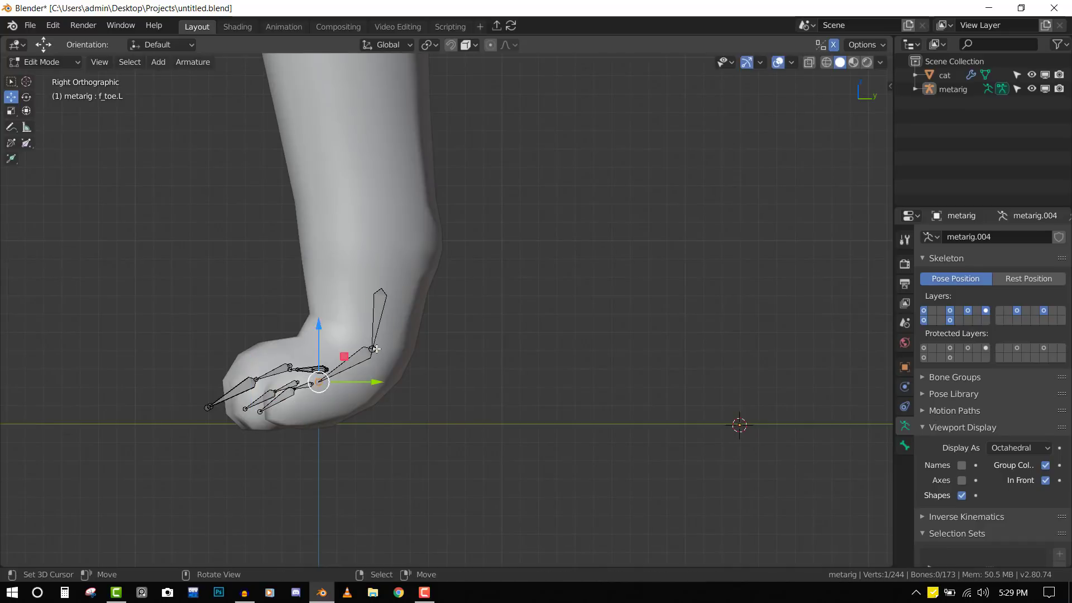
{"action": "key", "text": "g"}
{"action": "left_click", "coordinate": [358, 357]}
{"action": "key", "text": "alt+a"}
Step: Rotate the left front paw's outermost toe chain and its neighbouring chain about Z to align with their digits
{"action": "middle_click_drag", "start_coordinate": [364, 369], "coordinate": [574, 484]}
{"action": "middle_click_drag", "start_coordinate": [521, 452], "coordinate": [525, 494]}
{"action": "key", "text": "r"}
{"action": "key", "text": "z"}
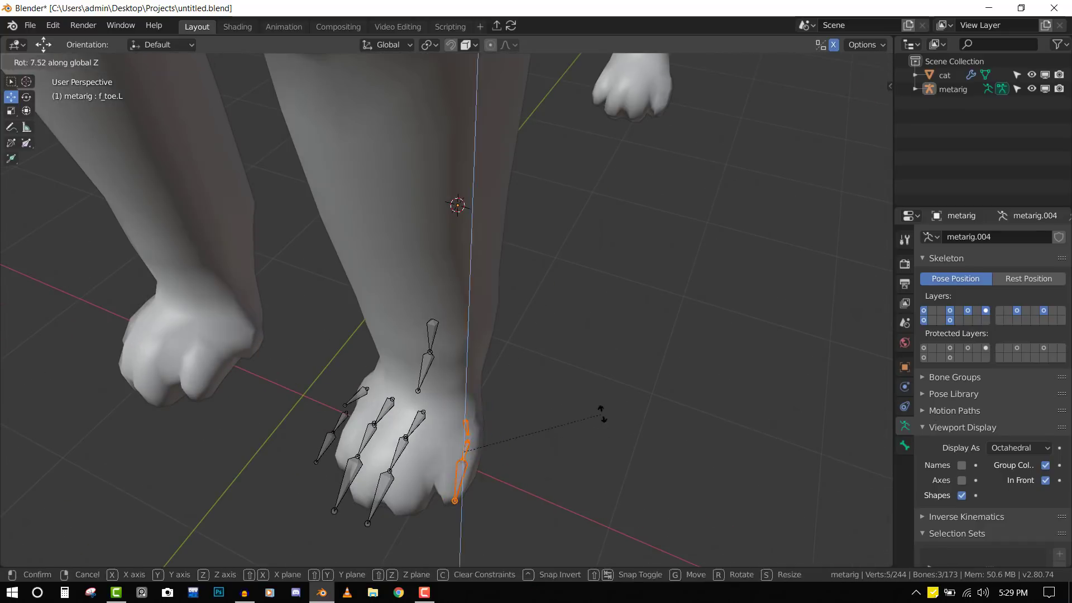
{"action": "left_click", "coordinate": [612, 430]}
{"action": "right_click", "coordinate": [385, 486]}
{"action": "key", "text": "r"}
{"action": "key", "text": "z"}
{"action": "left_click", "coordinate": [436, 480]}
Step: Move the left front paw's two inner toe chains onto their digits and deselect them
{"action": "right_click", "coordinate": [429, 418]}
{"action": "middle_click_drag", "start_coordinate": [436, 481], "coordinate": [369, 519]}
{"action": "right_click", "coordinate": [423, 497], "text": "shift"}
{"action": "key", "text": "g"}
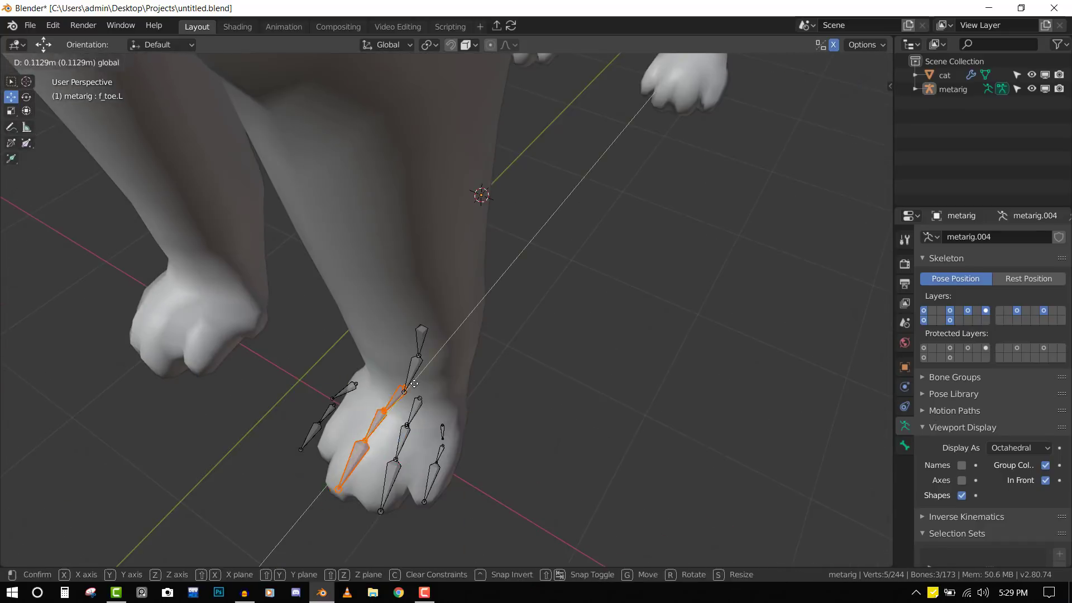
{"action": "left_click", "coordinate": [379, 475]}
{"action": "key", "text": "alt+a"}
{"action": "middle_click_drag", "start_coordinate": [380, 475], "coordinate": [498, 386]}
{"action": "right_click", "coordinate": [411, 475], "text": "shift"}
{"action": "key", "text": "KP_1"}
{"action": "key", "text": "alt+a"}
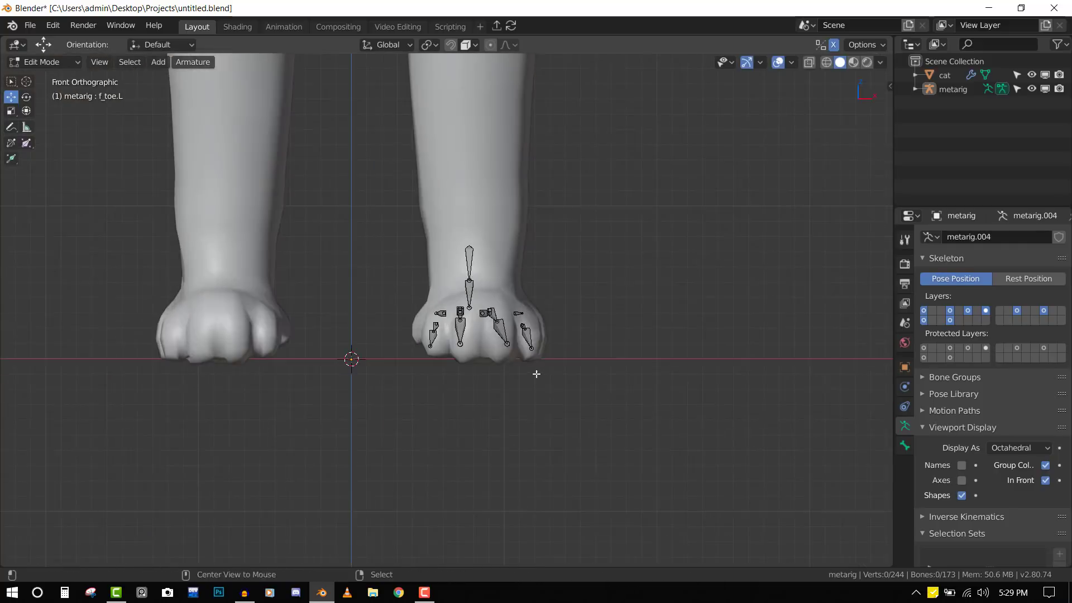
Step: Unhide all the metarig's bones and save the file
{"action": "key", "text": "alt+h"}
{"action": "key", "text": "alt+a"}
{"action": "scroll", "coordinate": [503, 279], "scroll_direction": "down", "scroll_amount": 4}
{"action": "right_click", "coordinate": [446, 133]}
{"action": "key", "text": "ctrl+s"}
{"action": "middle_click_drag", "start_coordinate": [475, 145], "coordinate": [335, 195]}
Step: Select the left hind paw's bones and hide all the others
{"action": "key", "text": "alt+a"}
{"action": "key", "text": "b"}
{"action": "left_click_drag", "start_coordinate": [642, 335], "coordinate": [774, 260]}
{"action": "key", "text": "shift+h"}
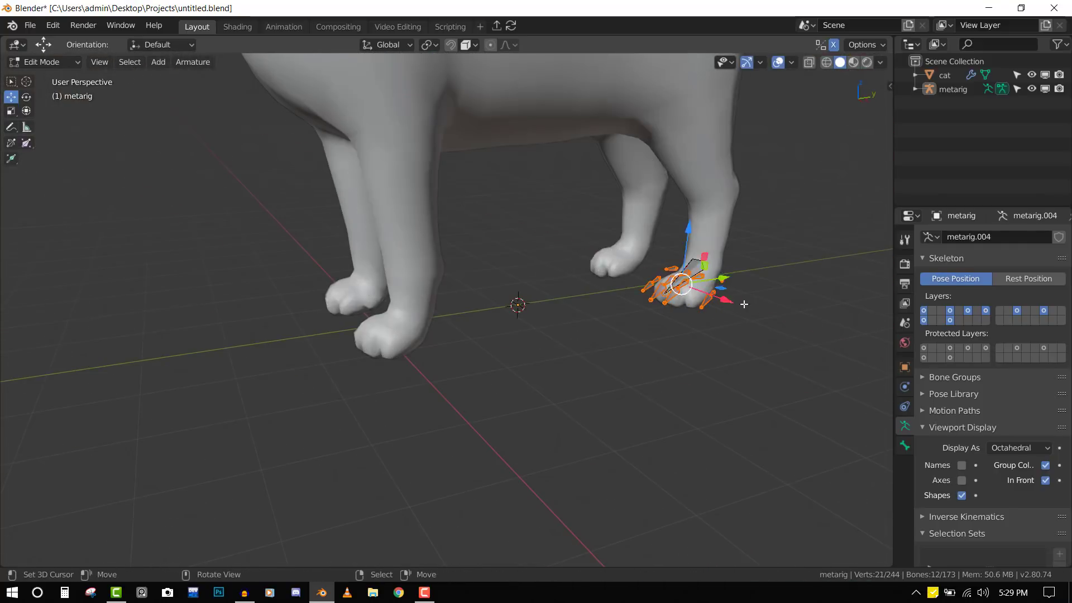
Step: Move the r_toe.L bone's joint in side view to fit the hind paw
{"action": "scroll", "coordinate": [514, 342], "scroll_direction": "up", "scroll_amount": 7}
{"action": "key", "text": "KP_3"}
{"action": "right_click", "coordinate": [430, 391]}
{"action": "key", "text": "g"}
{"action": "left_click", "coordinate": [436, 401]}
{"action": "key", "text": "alt+a"}
Step: Save the file, move the left hind paw's outermost toe chain onto its digit and rotate the neighbouring chain about Z
{"action": "middle_click_drag", "start_coordinate": [422, 424], "coordinate": [523, 447]}
{"action": "key", "text": "ctrl+s"}
{"action": "key", "text": "g"}
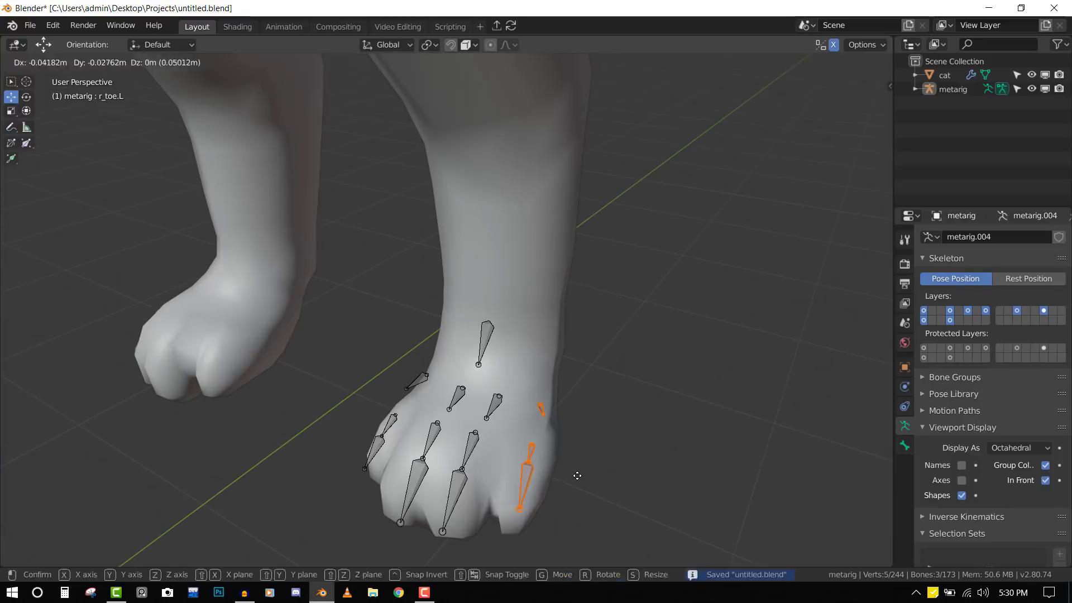
{"action": "left_click", "coordinate": [575, 474]}
{"action": "right_click", "coordinate": [462, 484]}
{"action": "middle_click_drag", "start_coordinate": [474, 475], "coordinate": [536, 466]}
{"action": "key", "text": "r"}
{"action": "key", "text": "z"}
{"action": "left_click", "coordinate": [565, 468]}
{"action": "key", "text": "alt+a"}
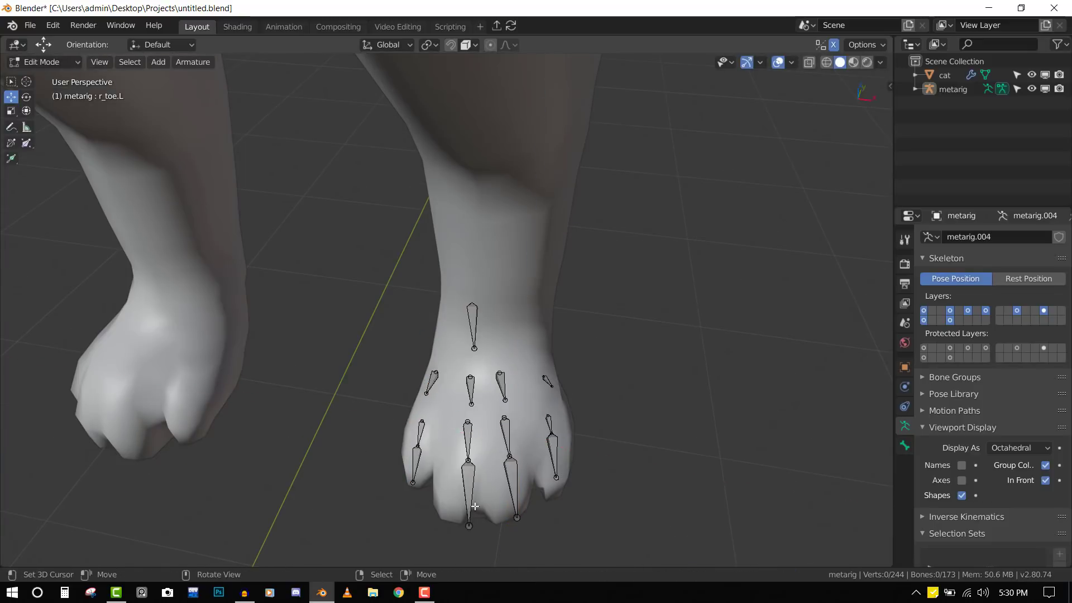
Step: Move the r_toe.L bone along X to centre it in the left hind foot
{"action": "right_click", "coordinate": [474, 328]}
{"action": "key", "text": "g"}
{"action": "key", "text": "x"}
{"action": "left_click", "coordinate": [491, 335]}
Step: Unhide all the bones after the hind paw adjustments and save the file again
{"action": "key", "text": "alt+h"}
{"action": "key", "text": "alt+a"}
{"action": "right_click", "coordinate": [474, 303]}
{"action": "middle_click_drag", "start_coordinate": [671, 313], "coordinate": [507, 220]}
{"action": "right_click", "coordinate": [424, 223]}
{"action": "key", "text": "ctrl+s"}
Step: Move the first two joints of the tail chain inside the cat's tail in side view
{"action": "key", "text": "KP_3"}
{"action": "scroll", "coordinate": [627, 253], "scroll_direction": "down", "scroll_amount": 7}
{"action": "scroll", "coordinate": [627, 254], "scroll_direction": "up", "scroll_amount": 6}
{"action": "right_click", "coordinate": [543, 256]}
{"action": "key", "text": "g"}
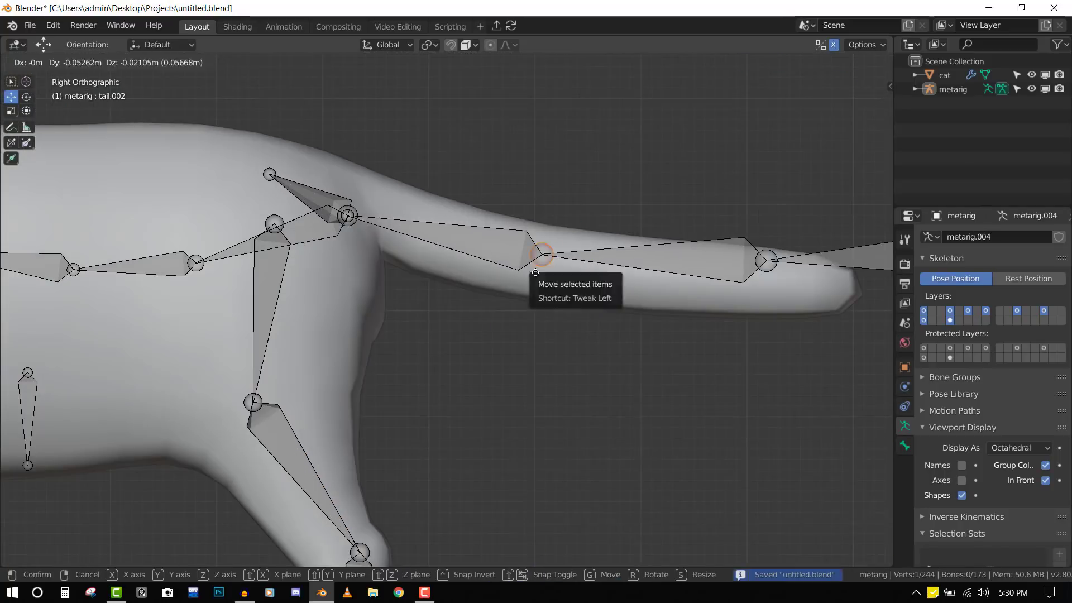
{"action": "left_click", "coordinate": [463, 249]}
{"action": "right_click", "coordinate": [763, 274]}
{"action": "left_click", "coordinate": [561, 288]}
Step: Move the remaining tail joints back along the mesh so the last bone ends at the tail's tip
{"action": "scroll", "coordinate": [564, 288], "scroll_direction": "down", "scroll_amount": 4}
{"action": "right_click", "coordinate": [699, 280]}
{"action": "key", "text": "g"}
{"action": "left_click", "coordinate": [445, 306]}
{"action": "right_click", "coordinate": [800, 268]}
{"action": "key", "text": "g"}
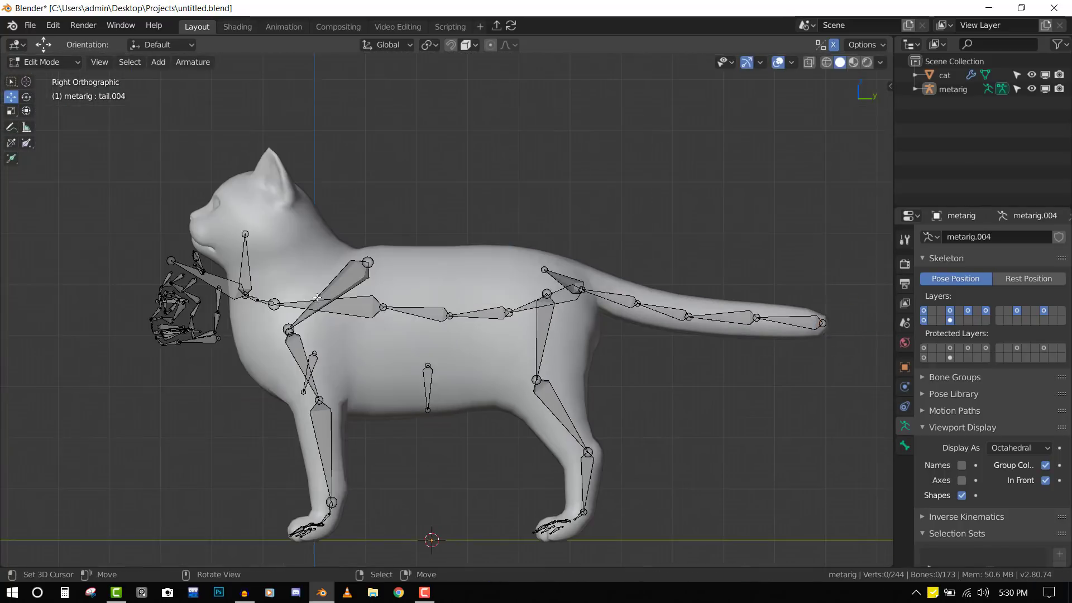
Step: Select the cluster of face bones in front of the neck and delete them
{"action": "left_click_drag", "start_coordinate": [274, 395], "coordinate": [311, 273], "text": "ctrl"}
{"action": "right_click_drag", "start_coordinate": [311, 273], "coordinate": [313, 271], "text": "ctrl"}
{"action": "key", "text": "Delete"}
{"action": "scroll", "coordinate": [390, 288], "scroll_direction": "up", "scroll_amount": 1}
{"action": "right_click", "coordinate": [258, 262], "text": "shift"}
{"action": "key", "text": "Delete"}
{"action": "middle_click_drag", "start_coordinate": [301, 268], "coordinate": [385, 287]}
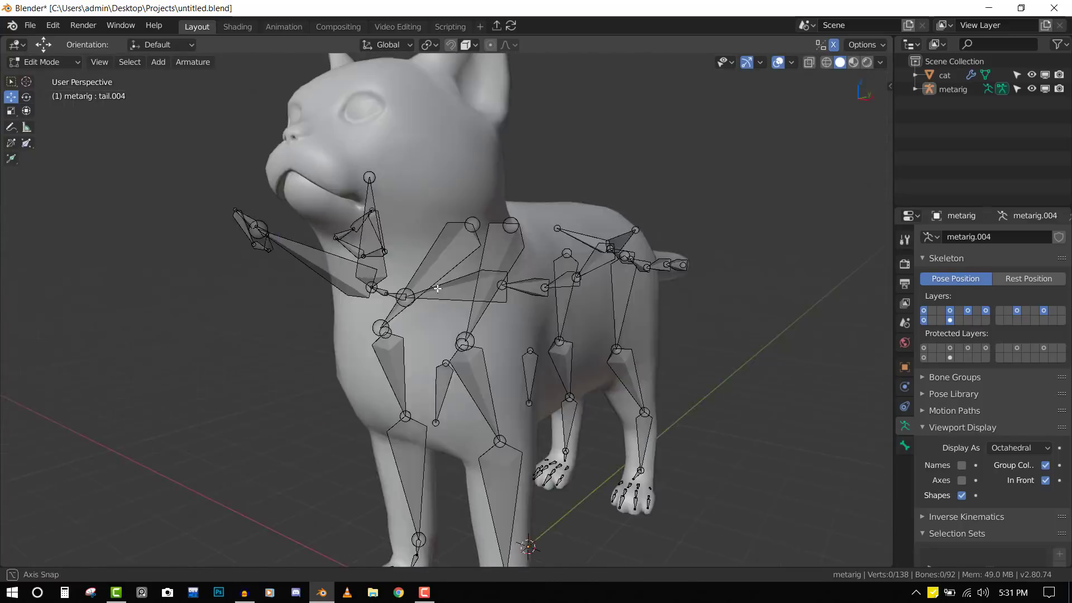
Step: Move the neck and head joints up in side view so the head bone ends at the top of the cat's head
{"action": "key", "text": "KP_3"}
{"action": "right_click", "coordinate": [397, 240]}
{"action": "key", "text": "g"}
{"action": "left_click", "coordinate": [410, 117]}
{"action": "scroll", "coordinate": [410, 116], "scroll_direction": "down", "scroll_amount": 2}
{"action": "right_click", "coordinate": [418, 166]}
{"action": "key", "text": "g"}
{"action": "left_click", "coordinate": [412, 131]}
Step: Delete the leftover face bone in front of the head bone
{"action": "right_click", "coordinate": [391, 220]}
{"action": "key", "text": "Delete"}
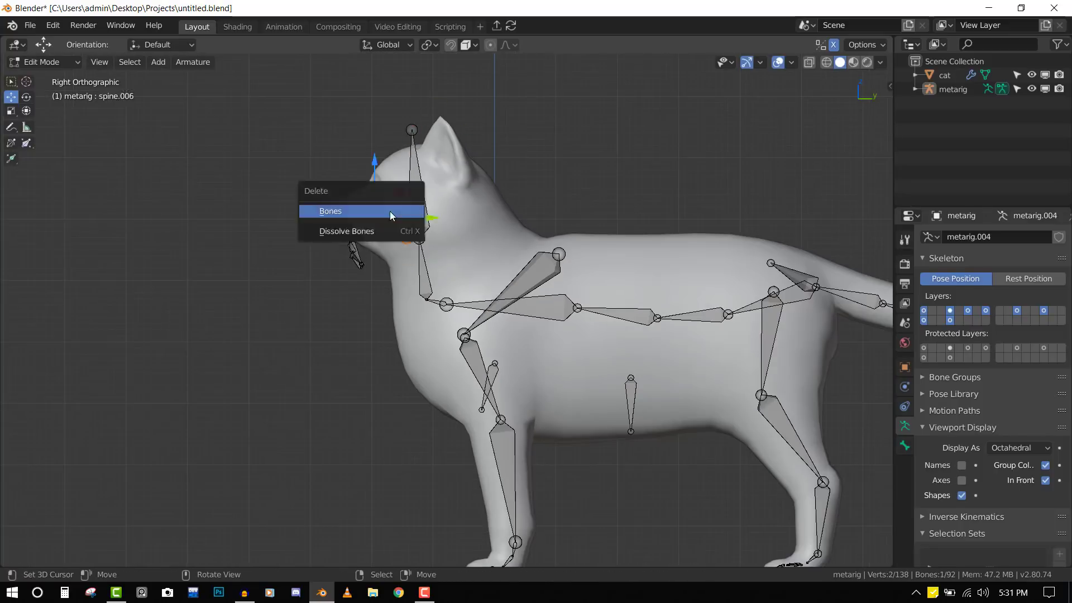
{"action": "left_click", "coordinate": [391, 214]}
Step: Adjust the neck base joints in side view and move the shoulder bone's upper joint slightly forward and down inside the mesh
{"action": "scroll", "coordinate": [408, 279], "scroll_direction": "up", "scroll_amount": 3}
{"action": "right_click", "coordinate": [411, 291]}
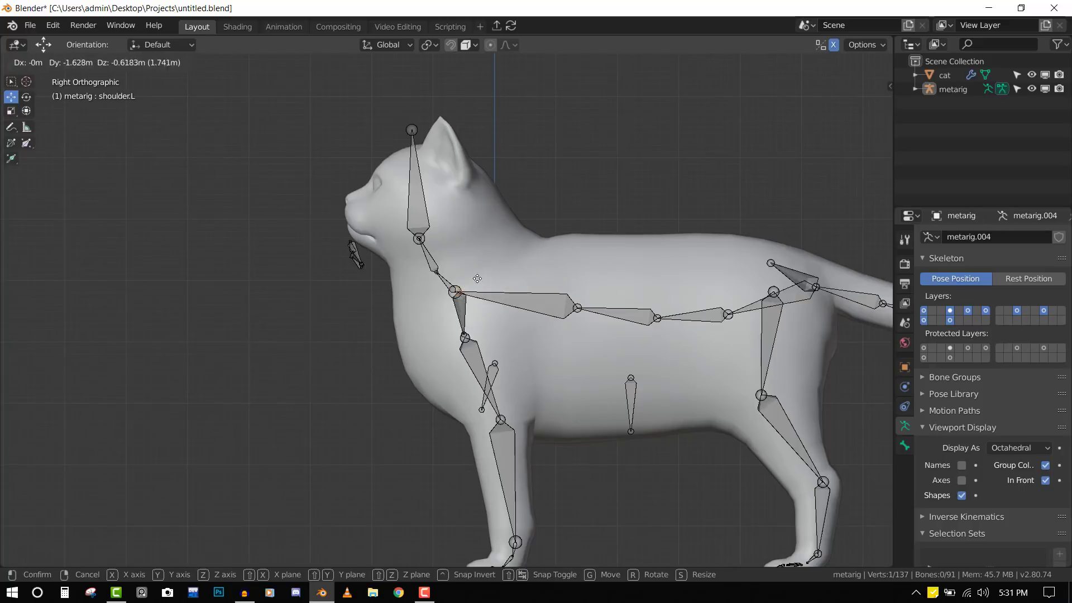
{"action": "left_click", "coordinate": [548, 265]}
Step: Lower the head bone's tip to the top of the cat's skull in side view and save the file
{"action": "right_click", "coordinate": [406, 96]}
{"action": "key", "text": "g"}
{"action": "left_click", "coordinate": [406, 95]}
{"action": "key", "text": "ctrl+s"}
Step: Select the ear bones and move and scale them onto the cat's ears using the front and side views
{"action": "middle_click_drag", "start_coordinate": [413, 167], "coordinate": [486, 185]}
{"action": "mouse_move", "coordinate": [478, 202]}
{"action": "left_mouse_down", "text": "ctrl"}
{"action": "mouse_move", "coordinate": [501, 184]}
{"action": "mouse_move", "coordinate": [485, 193]}
{"action": "left_mouse_up", "text": "ctrl"}
{"action": "key", "text": "KP_1"}
{"action": "key", "text": "g"}
{"action": "key", "text": "s"}
{"action": "key", "text": "KP_3"}
{"action": "key", "text": "g"}
Step: Move the individual ear joints so the bones follow the ear from its base to its tip
{"action": "mouse_move", "coordinate": [531, 224]}
{"action": "middle_mouse_down"}
{"action": "mouse_move", "coordinate": [593, 244]}
{"action": "mouse_move", "coordinate": [497, 224]}
{"action": "middle_mouse_up"}
{"action": "right_click", "coordinate": [541, 148]}
{"action": "right_click", "coordinate": [517, 212]}
{"action": "key", "text": "g"}
{"action": "right_click", "coordinate": [493, 250]}
{"action": "key", "text": "g"}
{"action": "left_click", "coordinate": [492, 211]}
{"action": "right_click", "coordinate": [553, 253]}
{"action": "middle_click_drag", "start_coordinate": [570, 223], "coordinate": [648, 213]}
{"action": "key", "text": "shift+Tab"}
{"action": "key", "text": "g"}
{"action": "right_click", "coordinate": [527, 285]}
Step: Shift the small belly bone slightly down in side view, return to Object Mode and save the file
{"action": "middle_click_drag", "start_coordinate": [631, 268], "coordinate": [485, 268]}
{"action": "key", "text": "KP_1"}
{"action": "key", "text": "Tab"}
{"action": "key", "text": "KP_3"}
{"action": "key", "text": "Tab"}
{"action": "right_click", "coordinate": [635, 364]}
{"action": "left_click_drag", "start_coordinate": [635, 313], "coordinate": [637, 309]}
{"action": "middle_click_drag", "start_coordinate": [776, 453], "coordinate": [522, 266], "text": "shift"}
{"action": "scroll", "coordinate": [522, 266], "scroll_direction": "up", "scroll_amount": 4}
{"action": "right_click", "coordinate": [520, 311]}
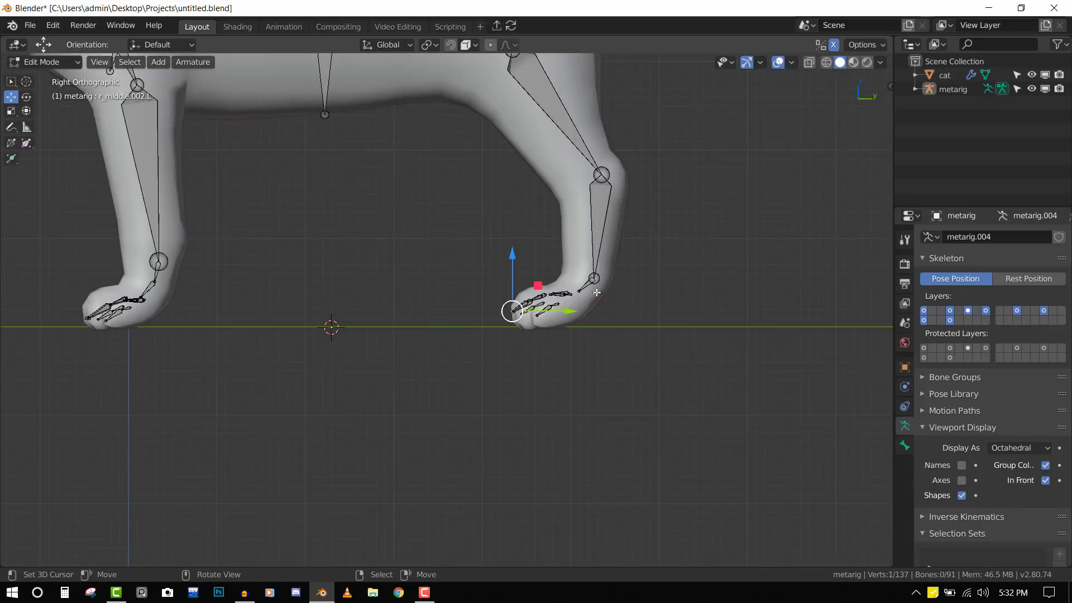
{"action": "key", "text": "Tab"}
{"action": "scroll", "coordinate": [383, 378], "scroll_direction": "down", "scroll_amount": 4}
{"action": "key", "text": "ctrl+s"}
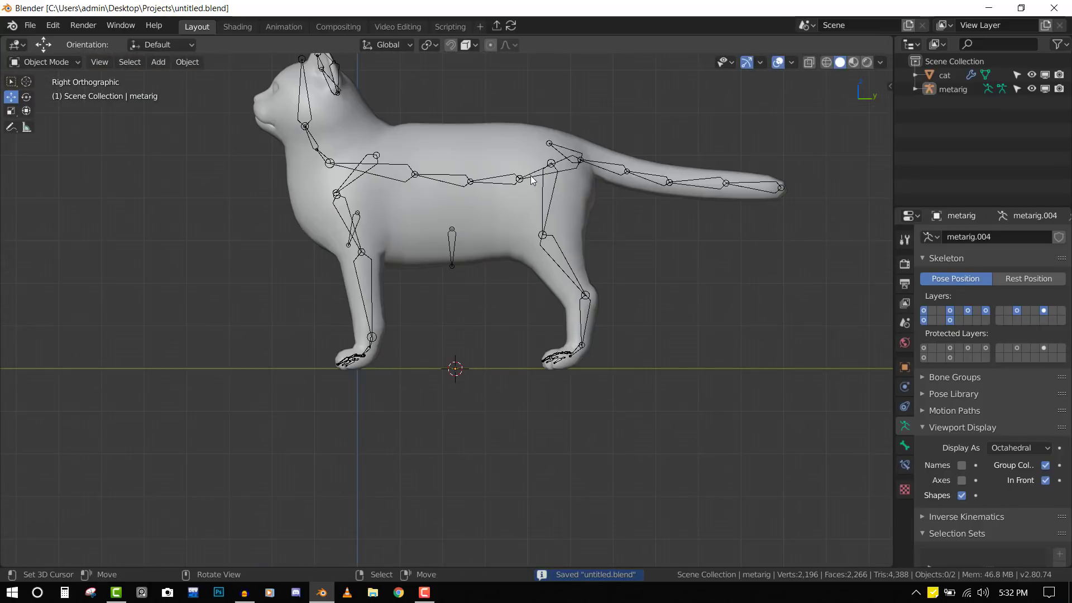
Step: Examine the fitted armature from the front and side, including the head and ear bones
{"action": "middle_click_drag", "start_coordinate": [531, 179], "coordinate": [642, 255]}
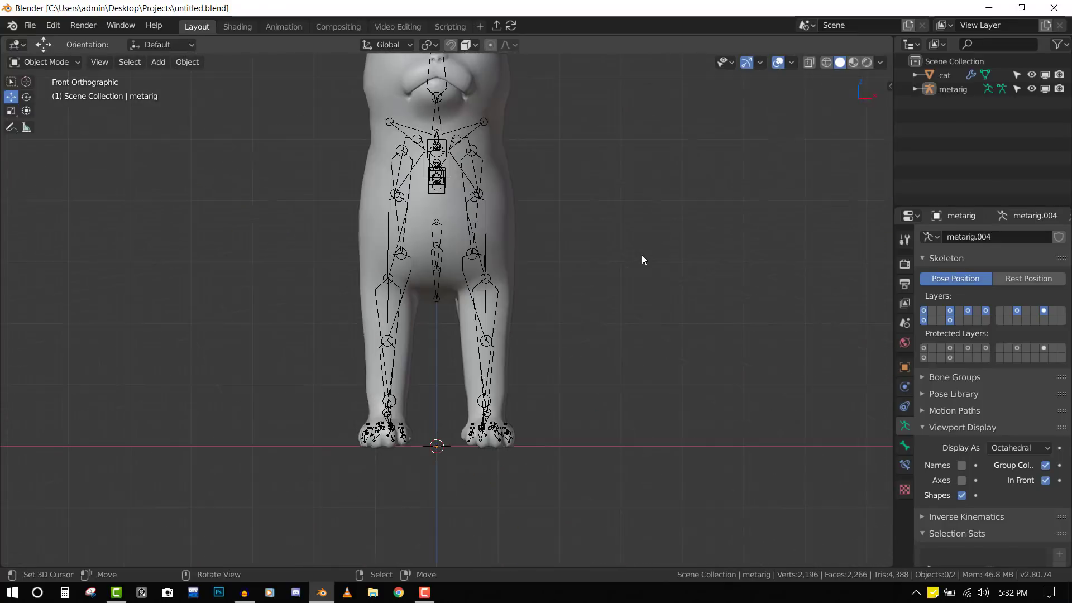
{"action": "scroll", "coordinate": [505, 237], "scroll_direction": "down", "scroll_amount": 2}
{"action": "key", "text": "KP_3"}
{"action": "scroll", "coordinate": [405, 192], "scroll_direction": "up", "scroll_amount": 2}
{"action": "middle_click_drag", "start_coordinate": [245, 137], "coordinate": [415, 356], "text": "shift"}
{"action": "scroll", "coordinate": [375, 236], "scroll_direction": "up", "scroll_amount": 3}
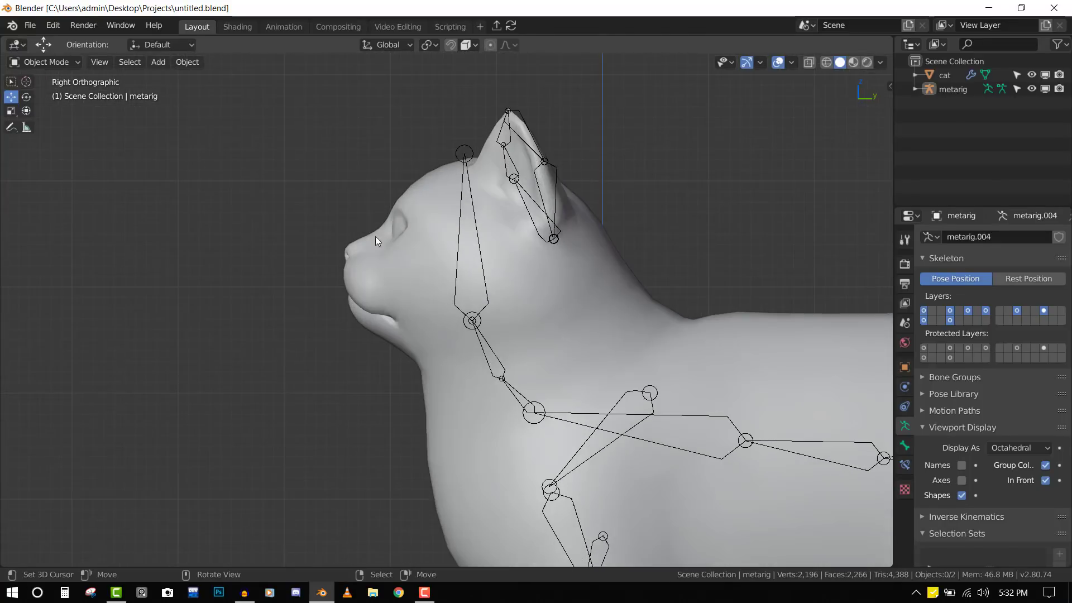
{"action": "scroll", "coordinate": [414, 235], "scroll_direction": "down", "scroll_amount": 4}
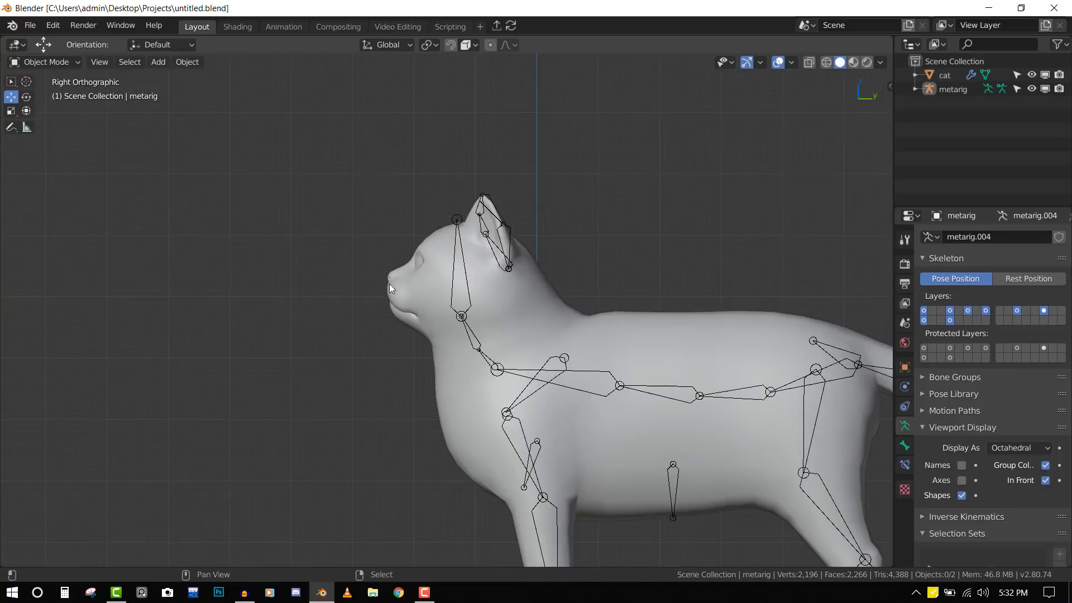
{"action": "middle_click_drag", "start_coordinate": [390, 283], "coordinate": [515, 303]}
{"action": "key", "text": "KP_3"}
Step: Select the metarig and apply its object transform
{"action": "right_click", "coordinate": [597, 314]}
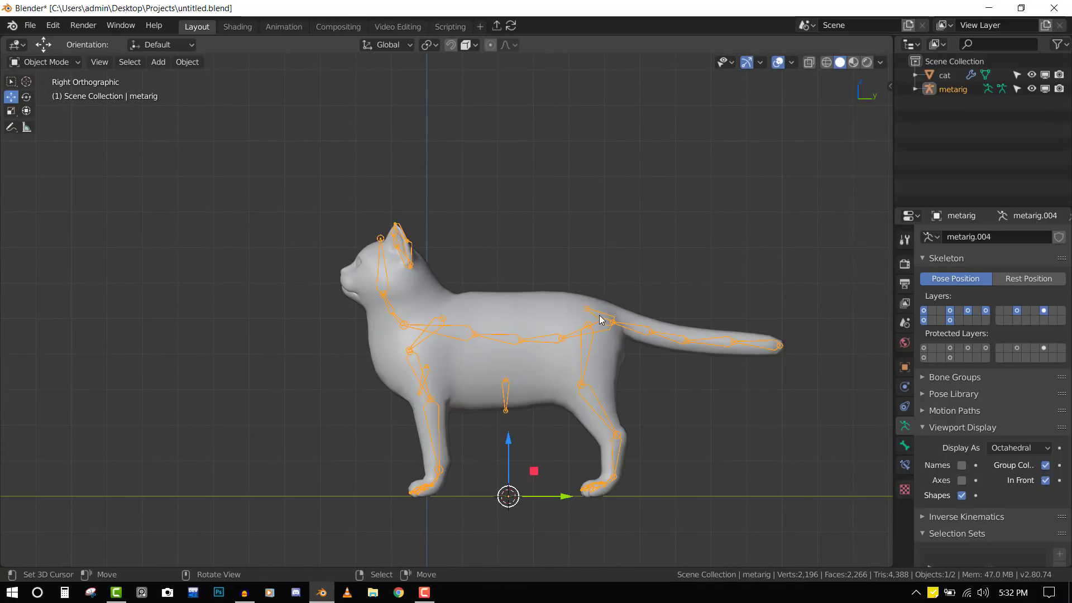
{"action": "middle_click_drag", "start_coordinate": [584, 292], "coordinate": [613, 191], "text": "shift"}
{"action": "key", "text": "ctrl+a"}
{"action": "left_click", "coordinate": [636, 274]}
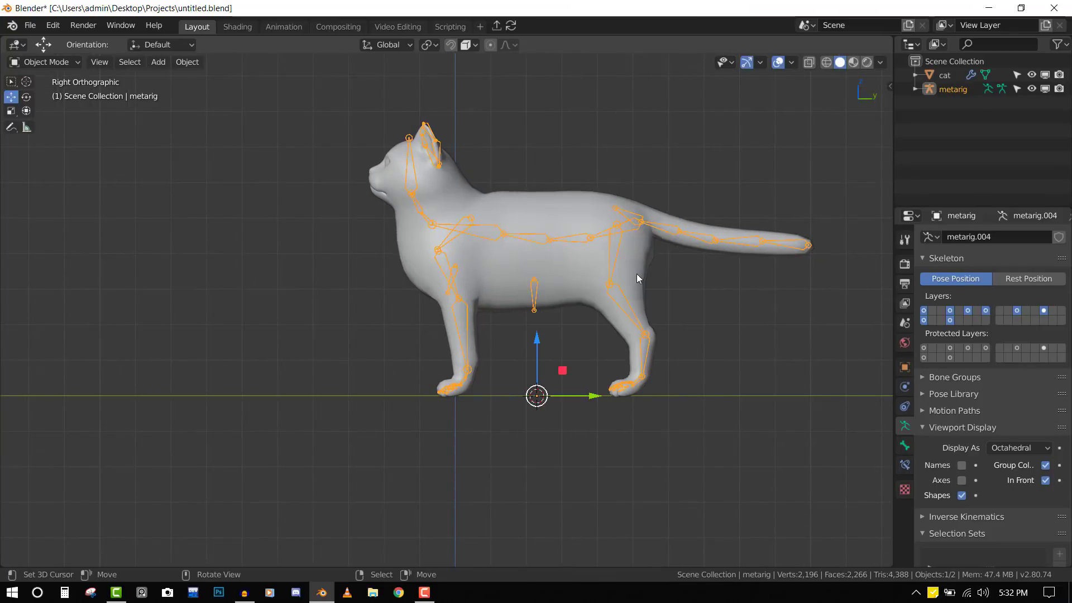
Step: Examine the metarig's origin on the ground between the cat's paws
{"action": "middle_click_drag", "start_coordinate": [605, 293], "coordinate": [549, 302]}
{"action": "scroll", "coordinate": [564, 312], "scroll_direction": "up", "scroll_amount": 10}
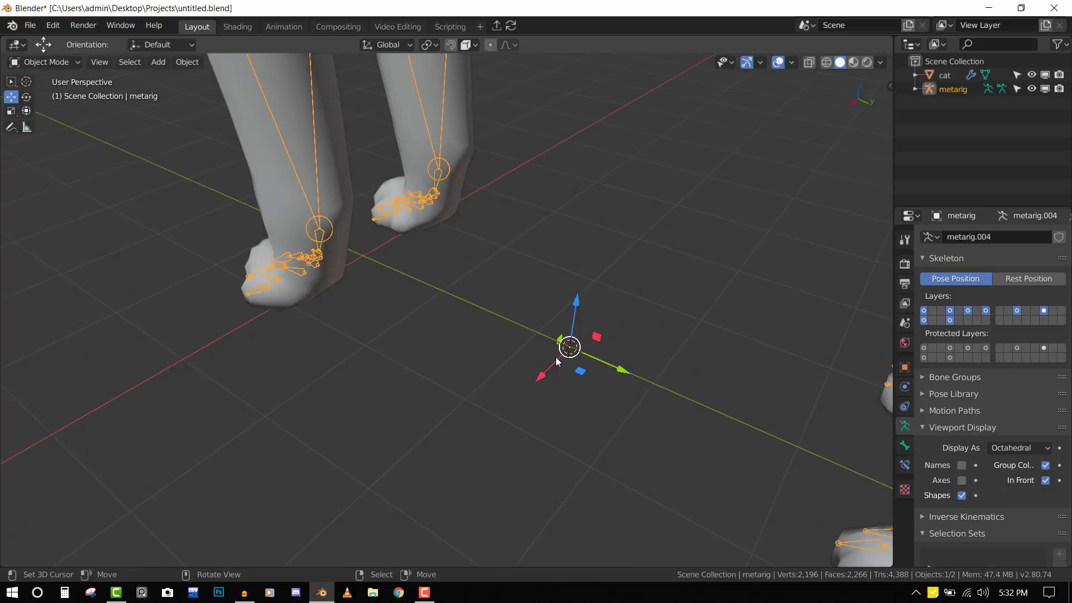
{"action": "middle_click_drag", "start_coordinate": [557, 358], "coordinate": [601, 317]}
{"action": "scroll", "coordinate": [602, 317], "scroll_direction": "down", "scroll_amount": 2}
{"action": "key", "text": "KP_3"}
{"action": "scroll", "coordinate": [537, 298], "scroll_direction": "down", "scroll_amount": 1}
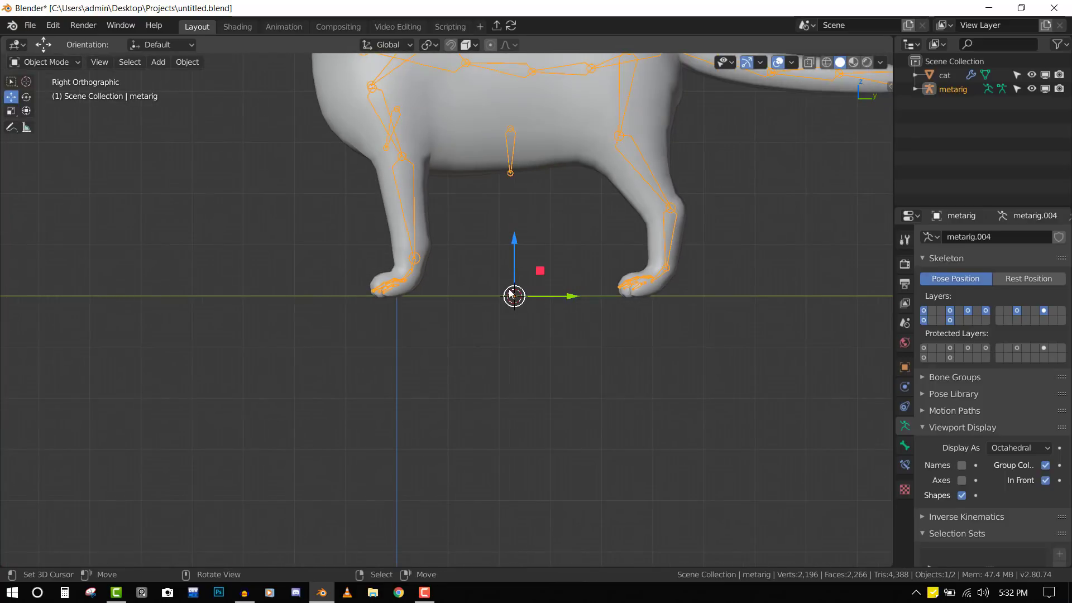
{"action": "middle_click_drag", "start_coordinate": [522, 285], "coordinate": [512, 370], "text": "shift"}
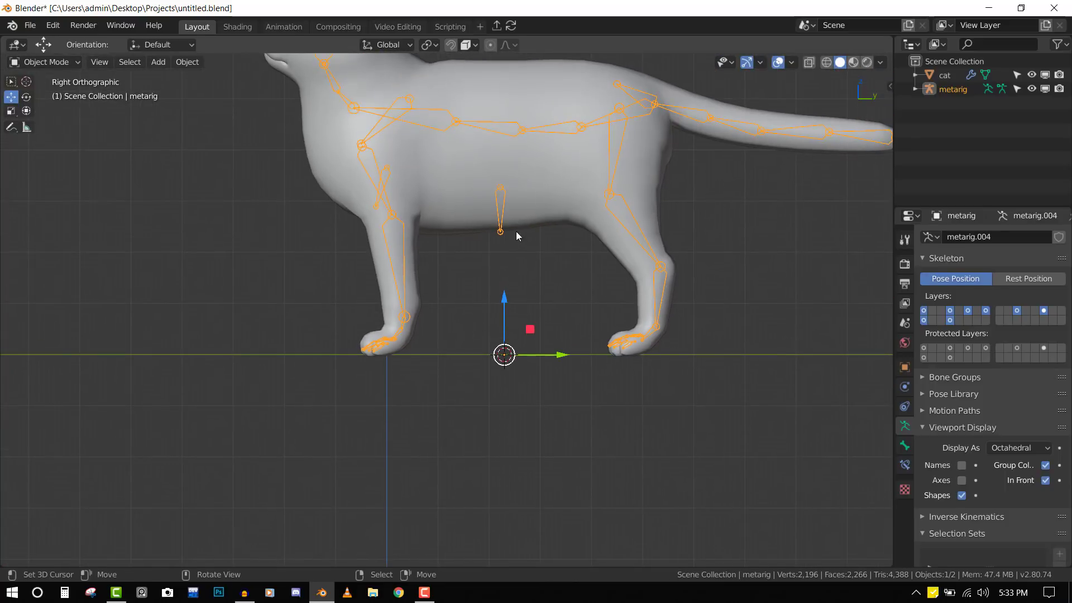
{"action": "scroll", "coordinate": [516, 232], "scroll_direction": "down", "scroll_amount": 3}
Step: Apply the metarig's object transform once more before generating the rig
{"action": "key", "text": "ctrl+a"}
{"action": "left_click", "coordinate": [671, 208]}
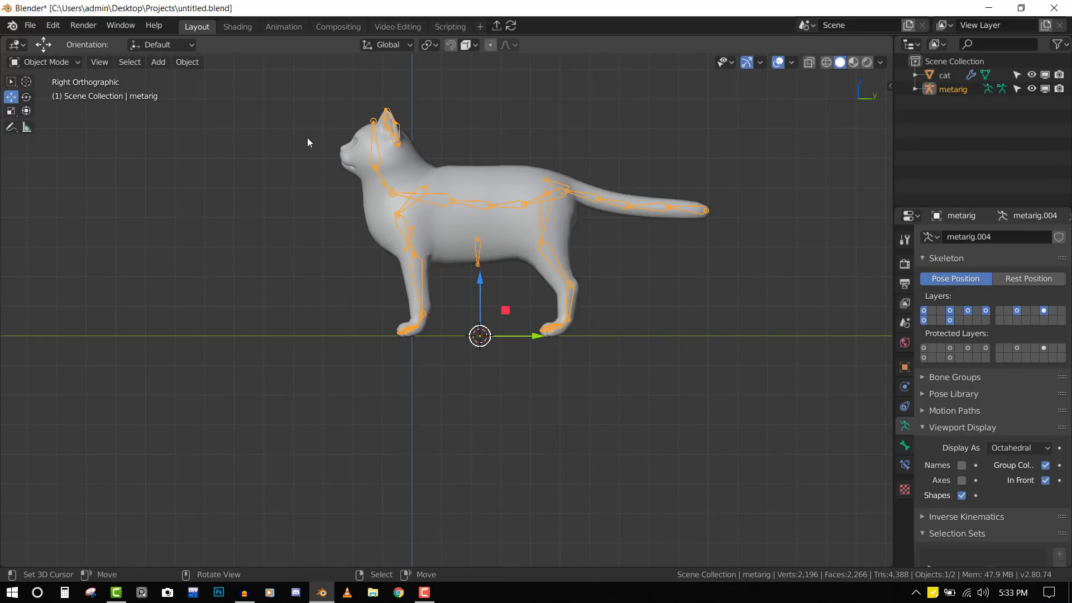
{"action": "mouse_move", "coordinate": [550, 193]}
{"action": "middle_mouse_down"}
{"action": "mouse_move", "coordinate": [596, 225]}
{"action": "mouse_move", "coordinate": [642, 221]}
{"action": "mouse_move", "coordinate": [564, 201]}
{"action": "middle_mouse_up"}
{"action": "key", "text": "KP_3"}
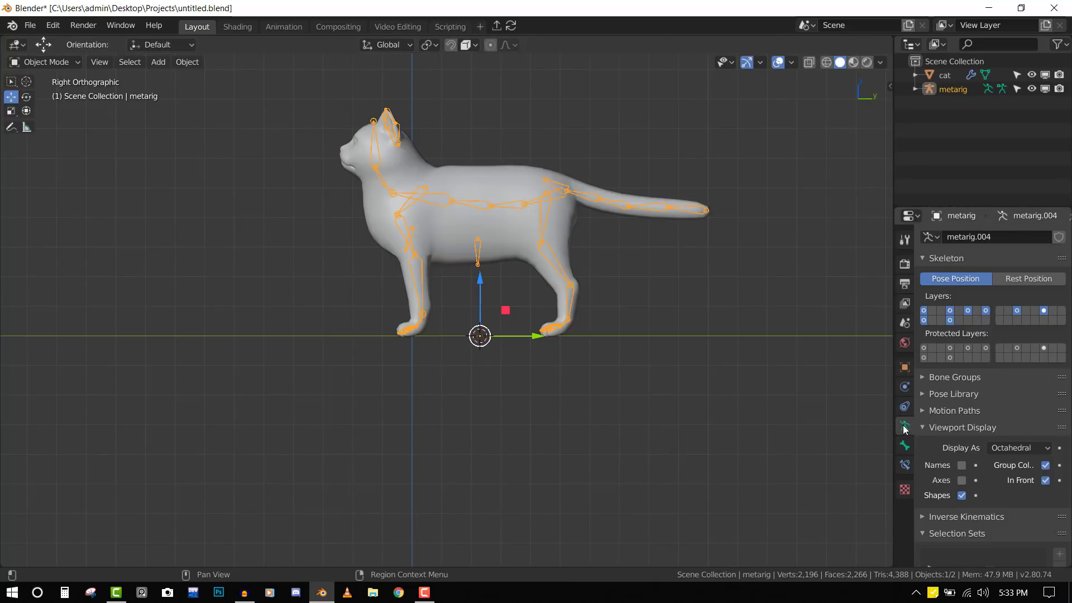
Step: Save the file and generate the Rigify control rig from the metarig
{"action": "scroll", "coordinate": [939, 433], "scroll_direction": "down", "scroll_amount": 6}
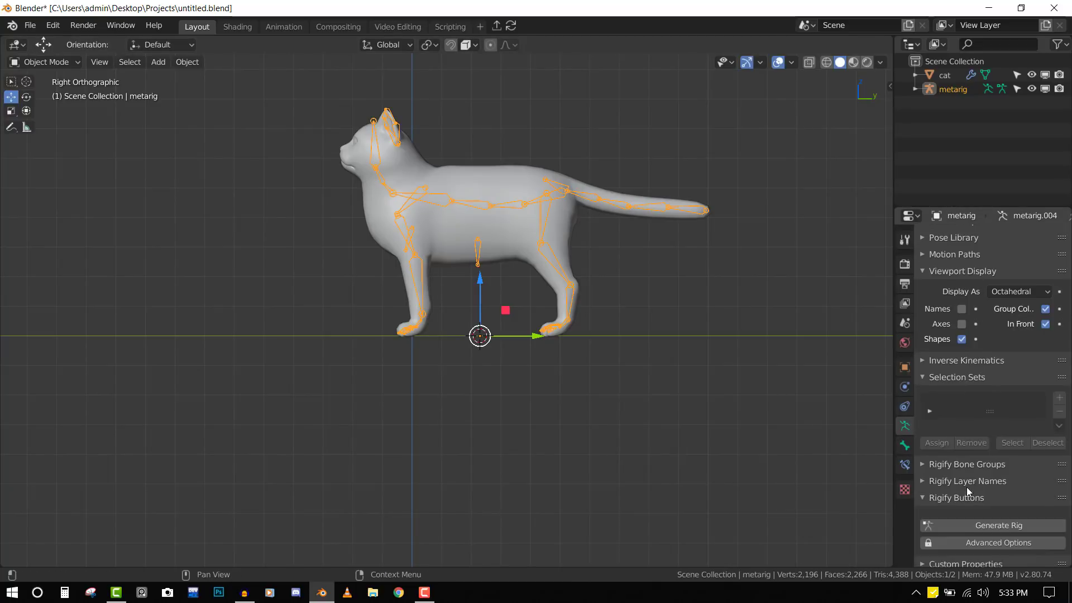
{"action": "key", "text": "ctrl+s"}
{"action": "left_click", "coordinate": [997, 519]}
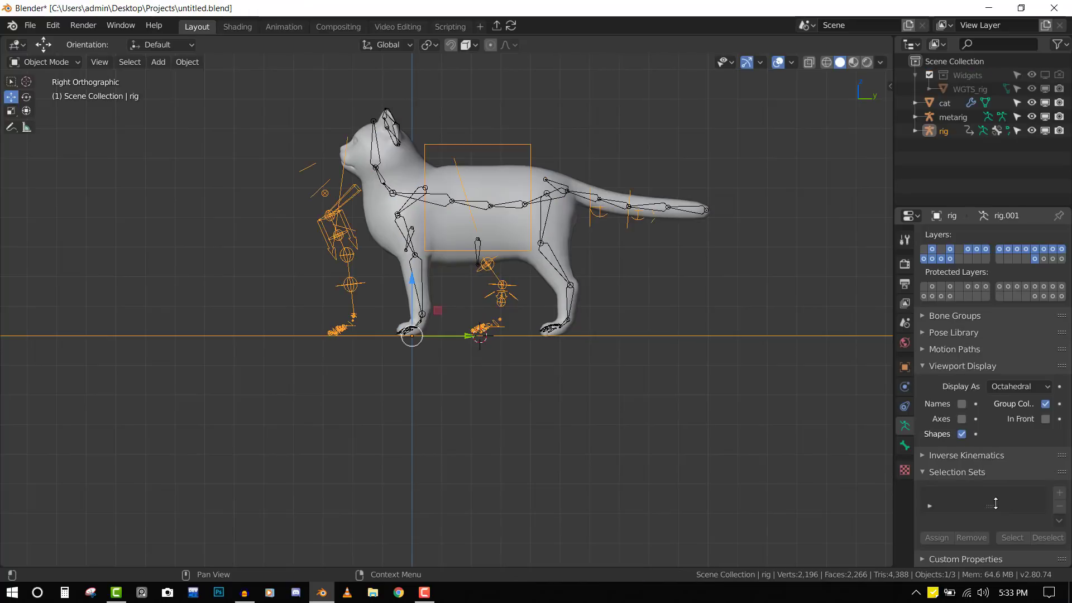
Step: Move the generated rig back along the Y axis so its controls line up with the cat and the metarig
{"action": "middle_click_drag", "start_coordinate": [366, 343], "coordinate": [317, 365]}
{"action": "key", "text": "KP_3"}
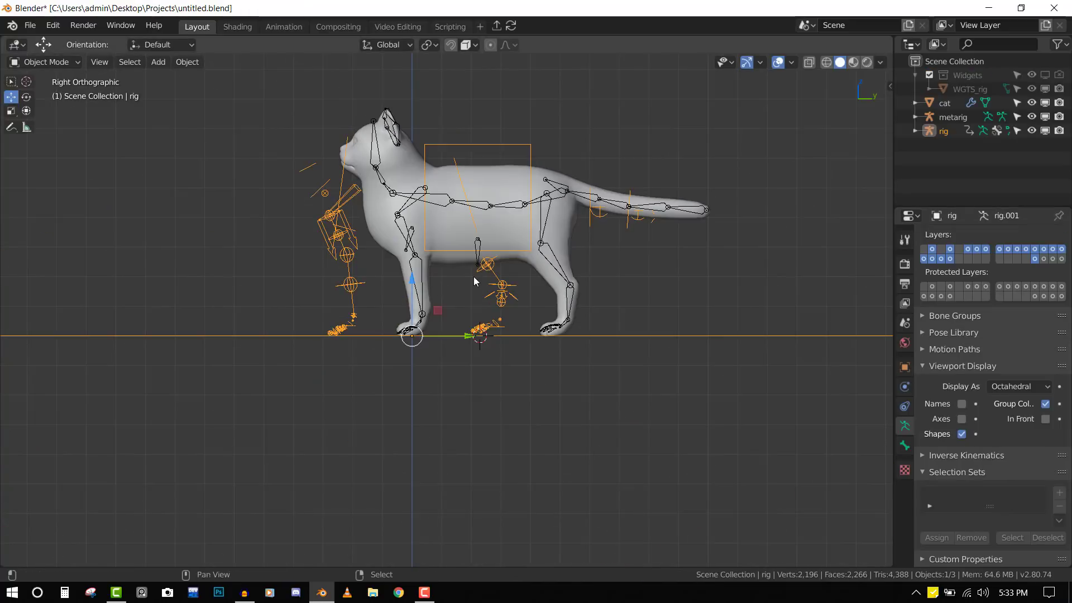
{"action": "middle_click_drag", "start_coordinate": [474, 276], "coordinate": [517, 376], "text": "shift"}
{"action": "key", "text": "KP_3"}
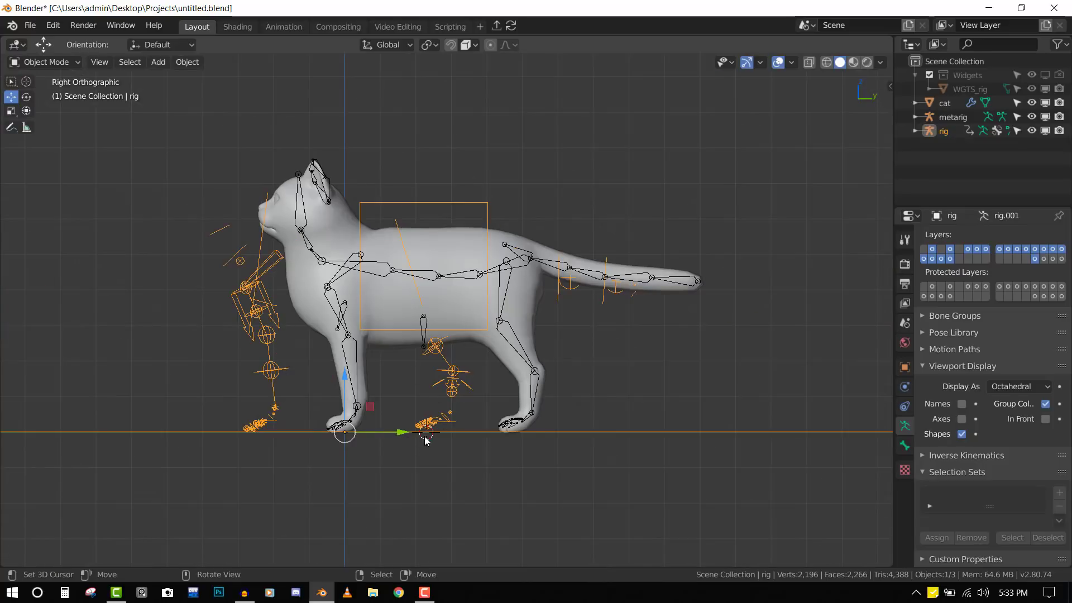
{"action": "scroll", "coordinate": [425, 441], "scroll_direction": "up", "scroll_amount": 1}
{"action": "left_click_drag", "start_coordinate": [379, 461], "coordinate": [475, 464]}
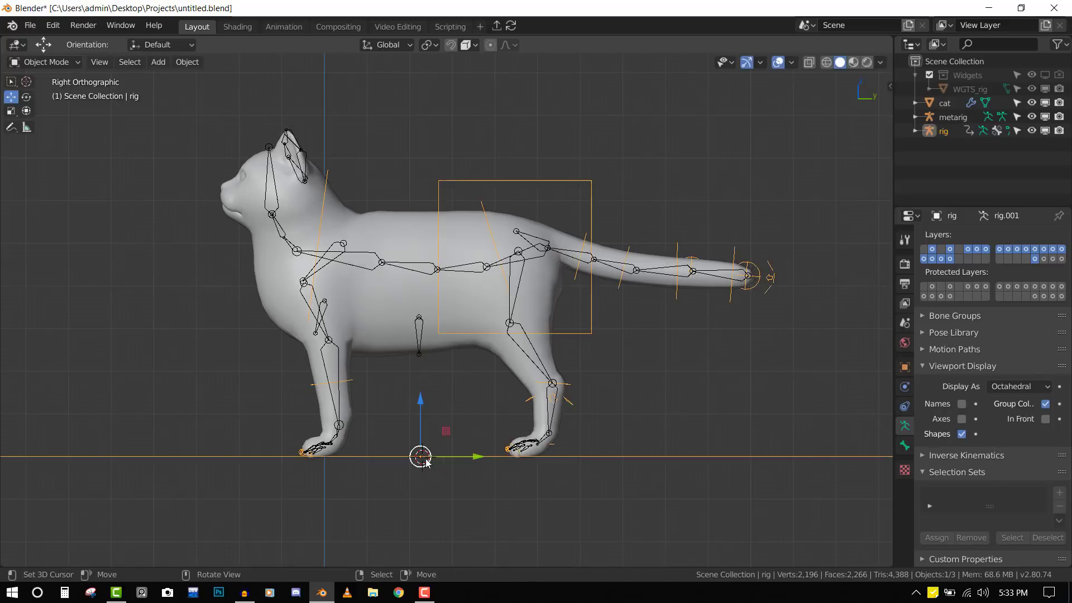
Step: Examine how the rig controls line up with the paws, legs and body in side, front and perspective views
{"action": "scroll", "coordinate": [507, 325], "scroll_direction": "up", "scroll_amount": 2}
{"action": "middle_click_drag", "start_coordinate": [612, 297], "coordinate": [417, 243]}
{"action": "scroll", "coordinate": [431, 346], "scroll_direction": "up", "scroll_amount": 2}
{"action": "middle_click_drag", "start_coordinate": [291, 373], "coordinate": [383, 226], "text": "shift"}
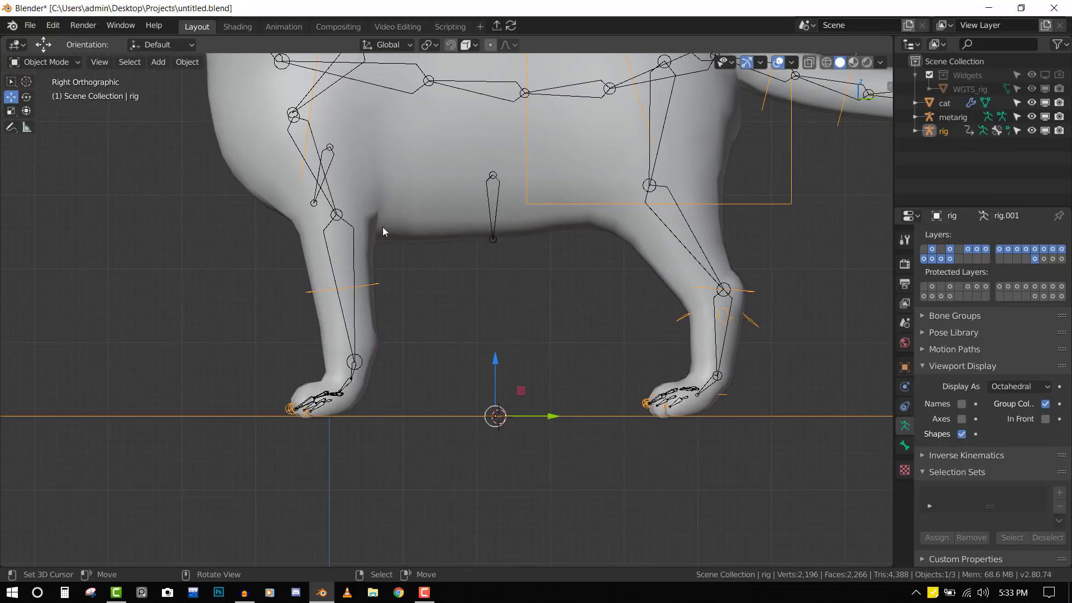
{"action": "scroll", "coordinate": [211, 373], "scroll_direction": "up", "scroll_amount": 3}
{"action": "middle_click_drag", "start_coordinate": [211, 373], "coordinate": [380, 337]}
{"action": "middle_click_drag", "start_coordinate": [468, 347], "coordinate": [114, 392], "text": "shift"}
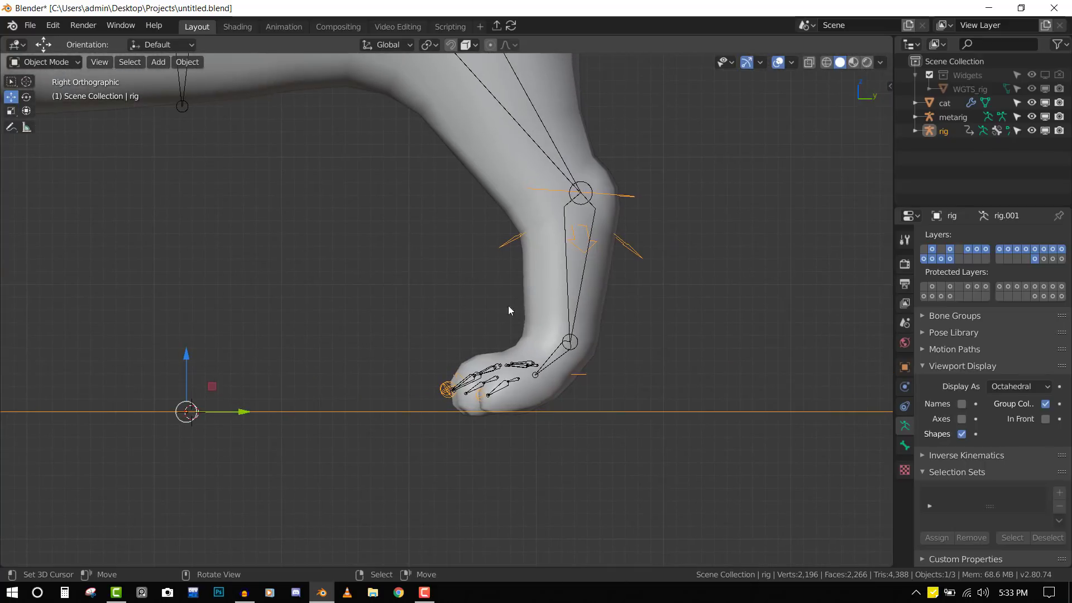
{"action": "middle_click_drag", "start_coordinate": [533, 290], "coordinate": [662, 343]}
{"action": "right_click", "coordinate": [701, 251]}
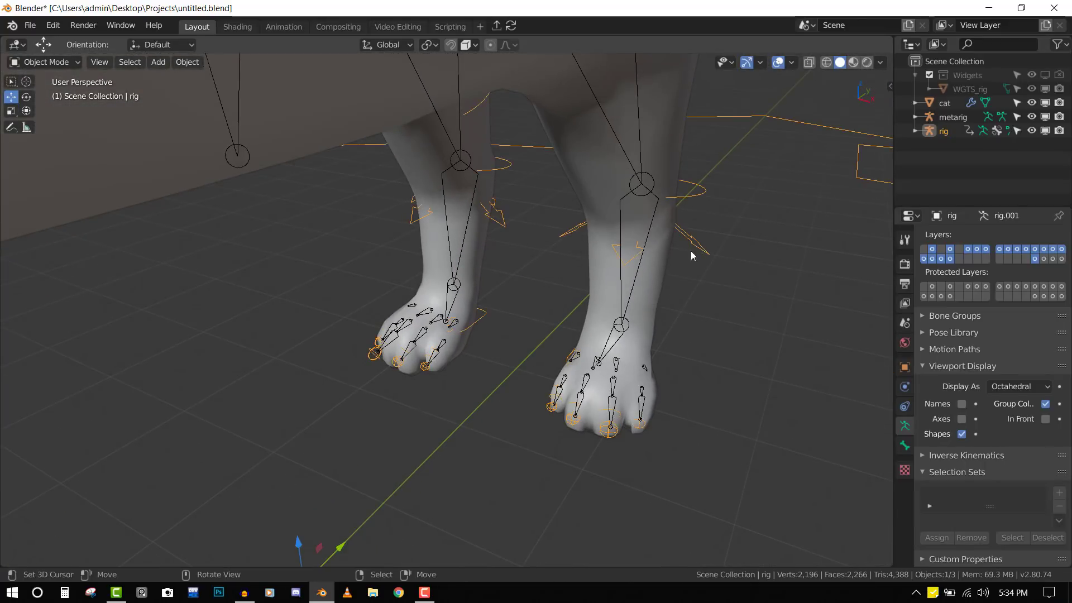
{"action": "key", "text": "KP_5"}
{"action": "key", "text": "KP_1"}
{"action": "middle_click_drag", "start_coordinate": [591, 63], "coordinate": [597, 229], "text": "shift"}
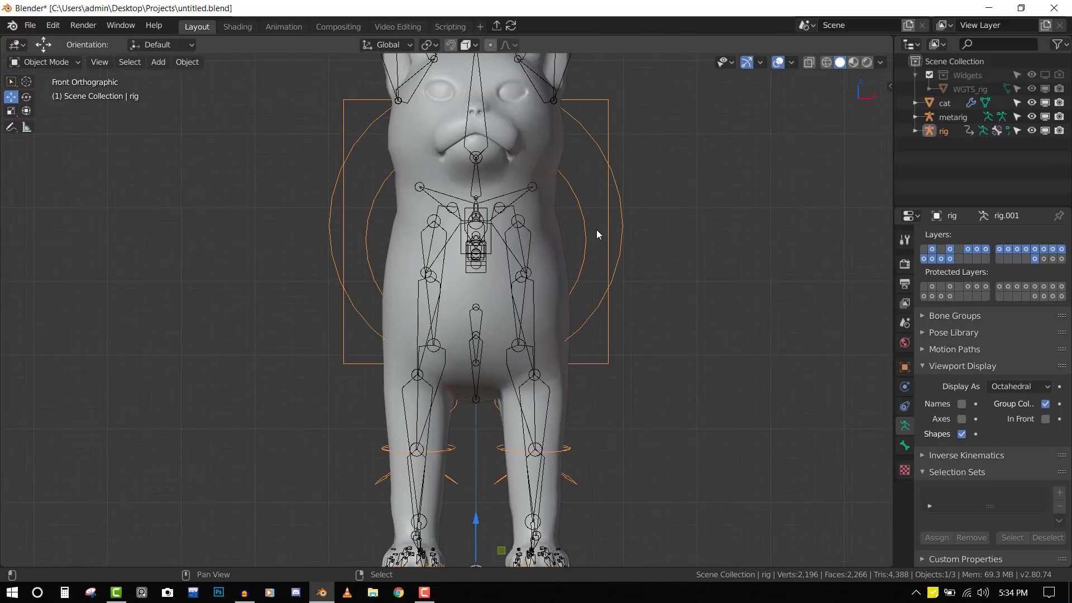
{"action": "scroll", "coordinate": [597, 229], "scroll_direction": "down", "scroll_amount": 2}
{"action": "key", "text": "KP_3"}
{"action": "scroll", "coordinate": [572, 216], "scroll_direction": "up", "scroll_amount": 6}
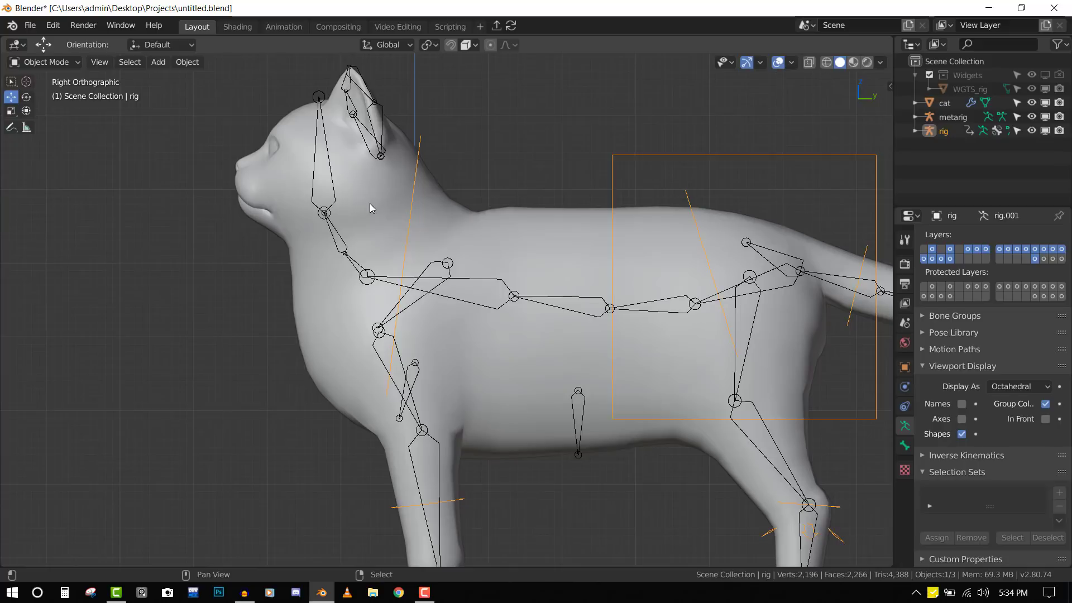
Step: Put the rig in Pose Mode with wireframe shading and enlarge the head control's custom shape to a scale of about 4
{"action": "key", "text": "shift+z"}
{"action": "key", "text": "ctrl+Tab"}
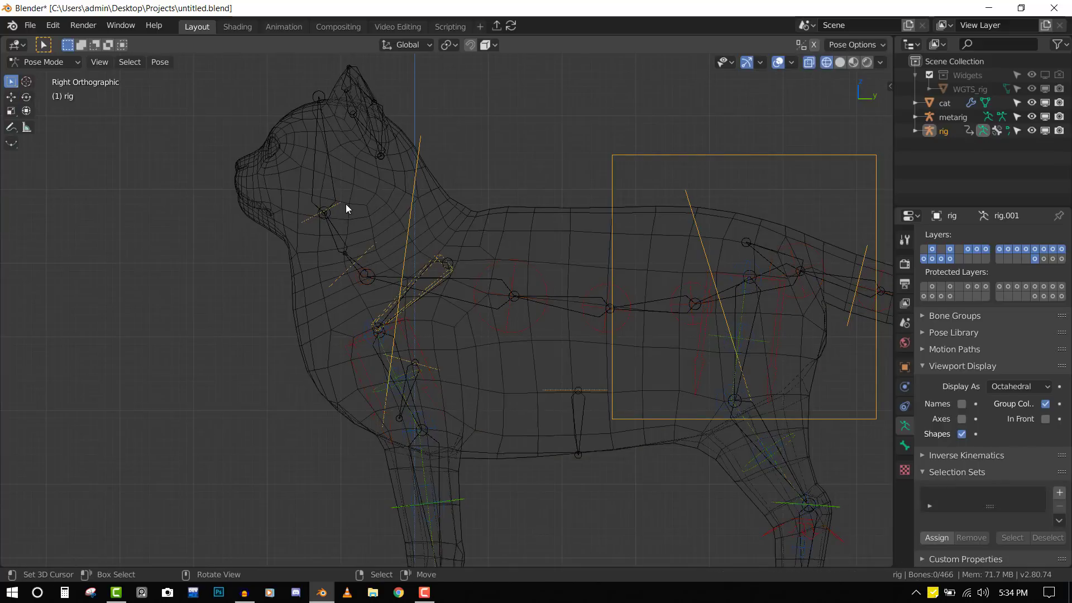
{"action": "left_click", "coordinate": [339, 206]}
{"action": "scroll", "coordinate": [452, 215], "scroll_direction": "down", "scroll_amount": 4}
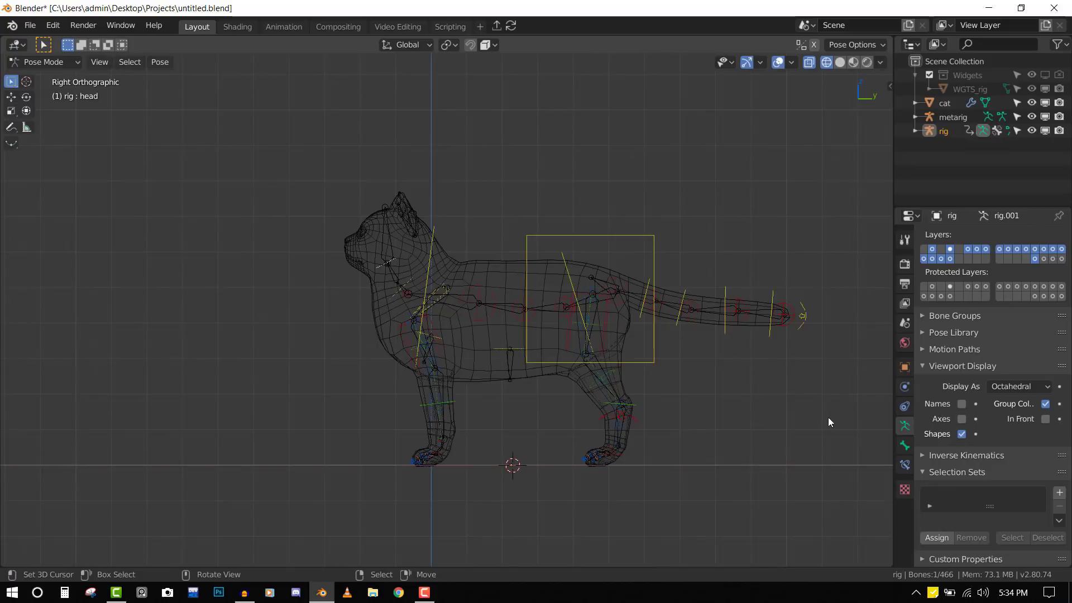
{"action": "left_click", "coordinate": [906, 445]}
{"action": "scroll", "coordinate": [952, 457], "scroll_direction": "down", "scroll_amount": 3}
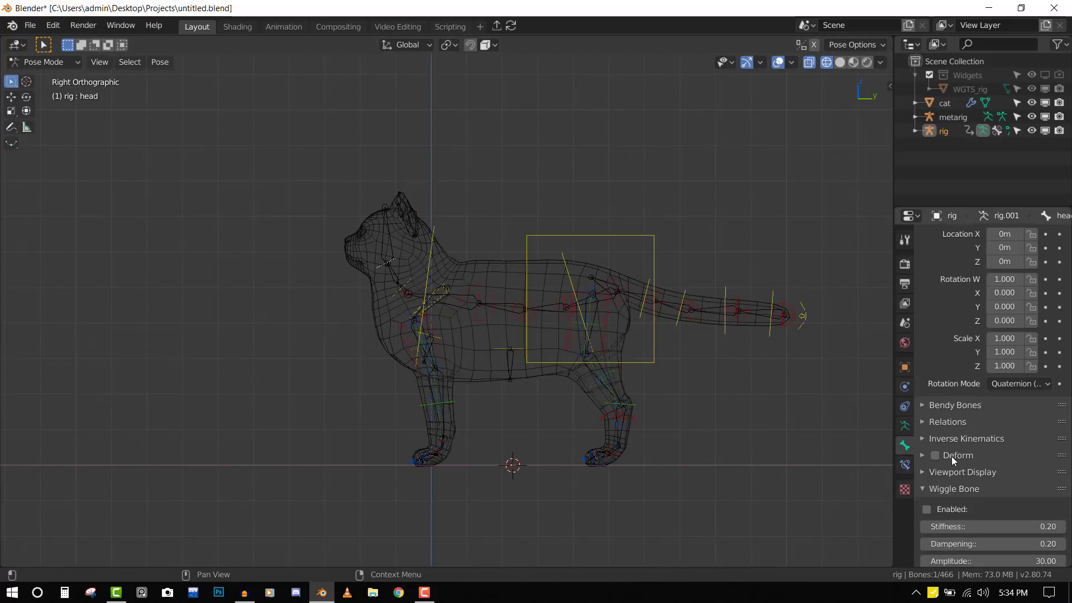
{"action": "left_click", "coordinate": [961, 451]}
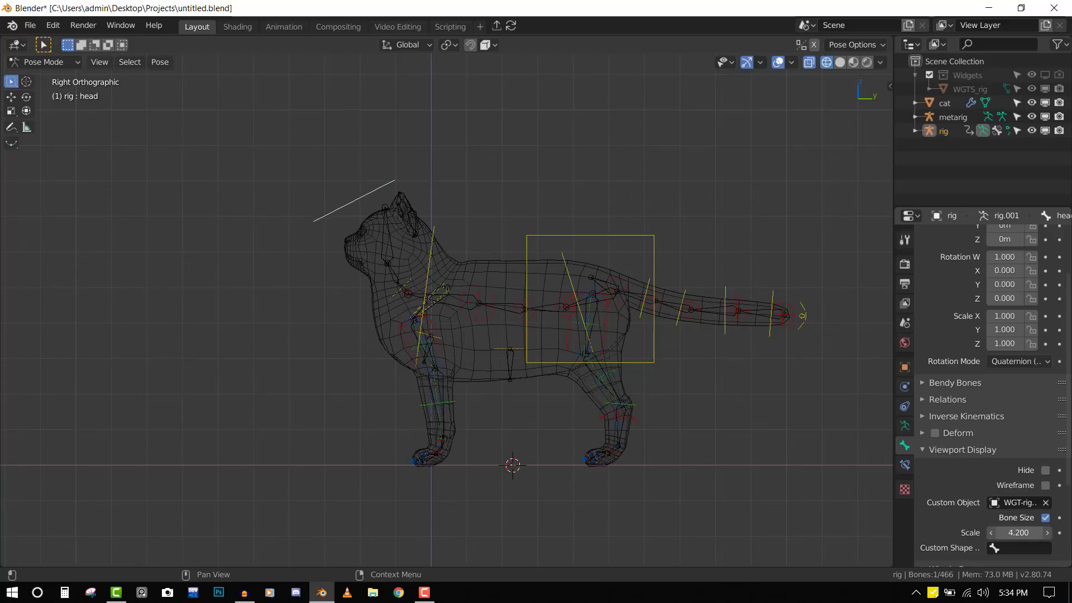
Step: Set the neck control's custom shape scale to 4.000 and return to solid shading
{"action": "left_click", "coordinate": [410, 285]}
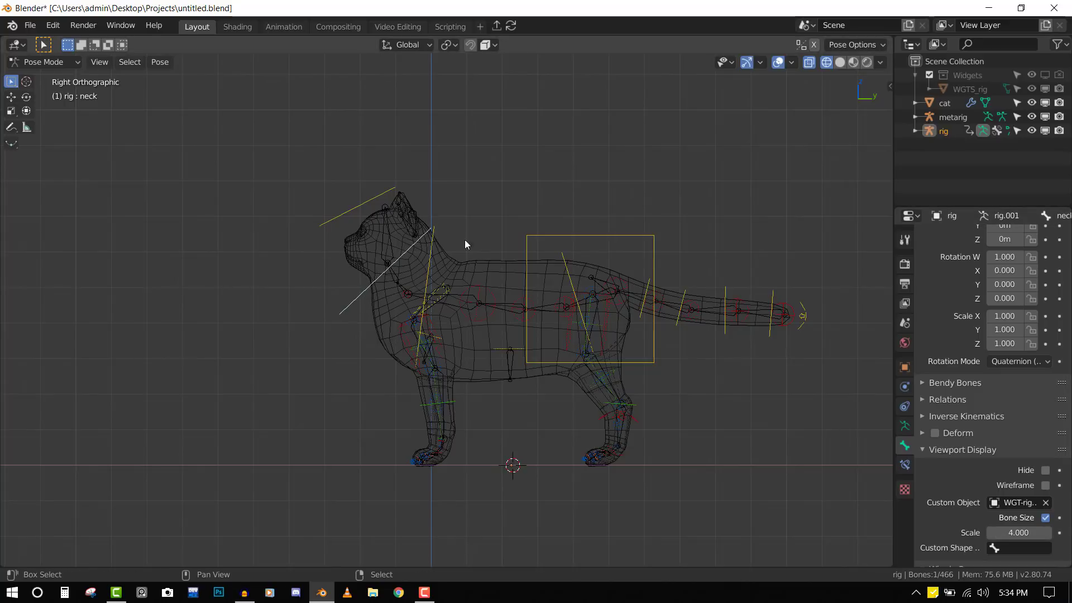
{"action": "key", "text": "shift+z"}
{"action": "mouse_move", "coordinate": [429, 175]}
{"action": "middle_mouse_down"}
{"action": "mouse_move", "coordinate": [434, 219]}
{"action": "mouse_move", "coordinate": [661, 209]}
{"action": "mouse_move", "coordinate": [495, 221]}
{"action": "mouse_move", "coordinate": [517, 236]}
{"action": "middle_mouse_up"}
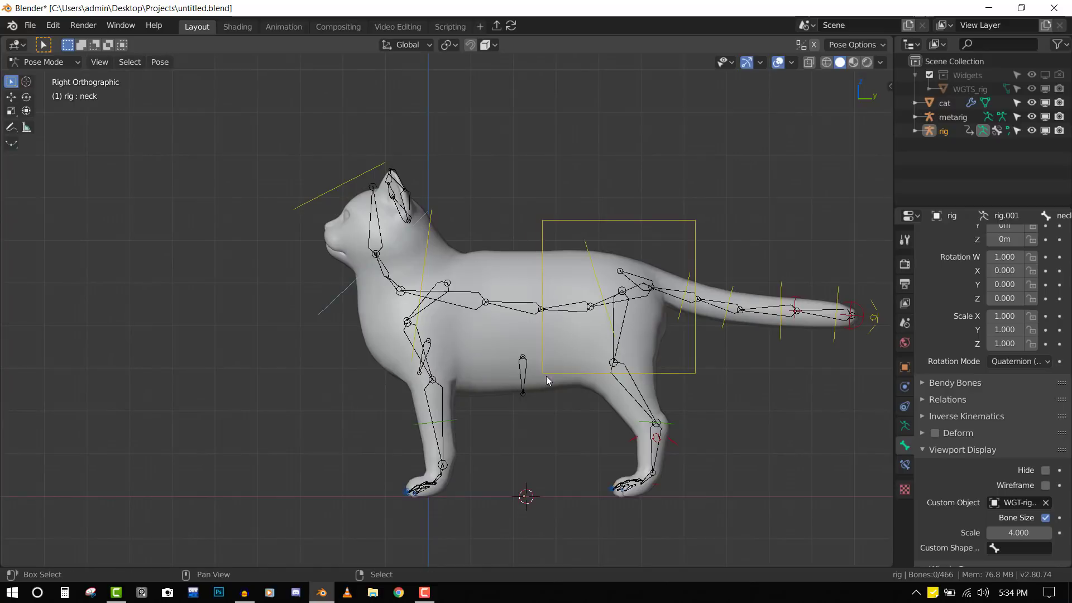
Step: Return the rig to Object Mode and set its origin to its geometry
{"action": "key", "text": "shift+z"}
{"action": "mouse_move", "coordinate": [532, 370]}
{"action": "middle_mouse_down"}
{"action": "mouse_move", "coordinate": [518, 334]}
{"action": "mouse_move", "coordinate": [461, 326]}
{"action": "mouse_move", "coordinate": [546, 309]}
{"action": "mouse_move", "coordinate": [669, 256]}
{"action": "mouse_move", "coordinate": [722, 246]}
{"action": "middle_mouse_up"}
{"action": "key", "text": "ctrl+Tab"}
{"action": "key", "text": "ctrl+a"}
{"action": "right_click", "coordinate": [555, 247]}
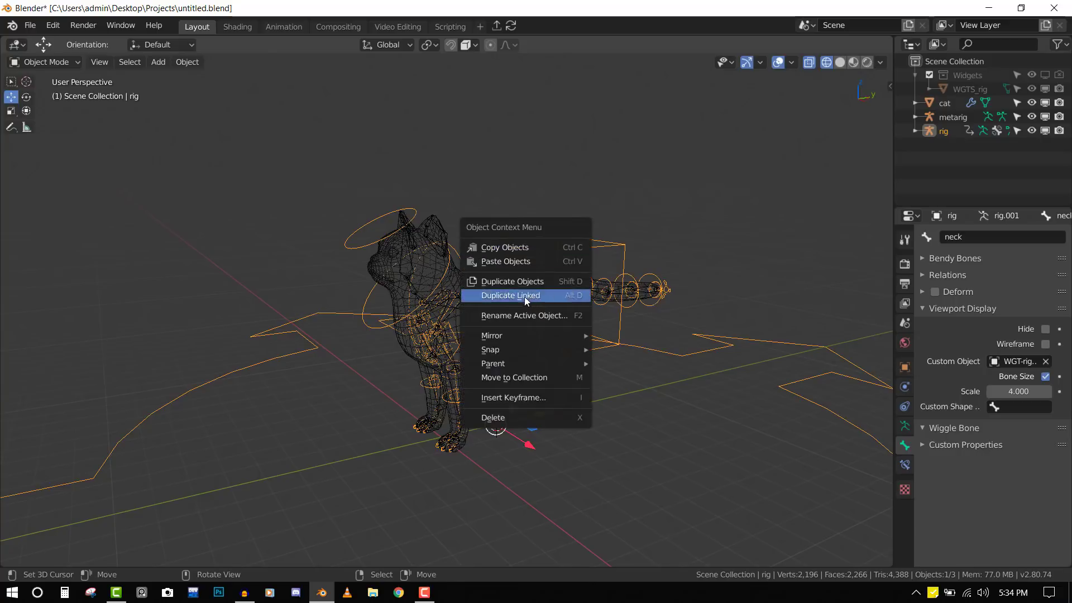
{"action": "key", "text": "q"}
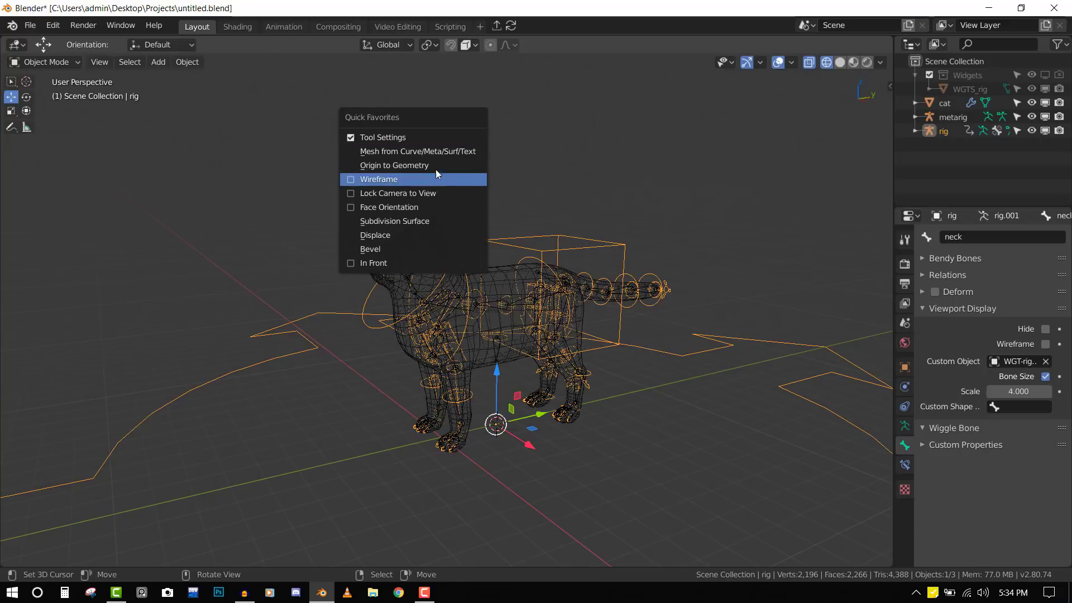
{"action": "left_click", "coordinate": [435, 169]}
{"action": "middle_click_drag", "start_coordinate": [638, 318], "coordinate": [591, 313]}
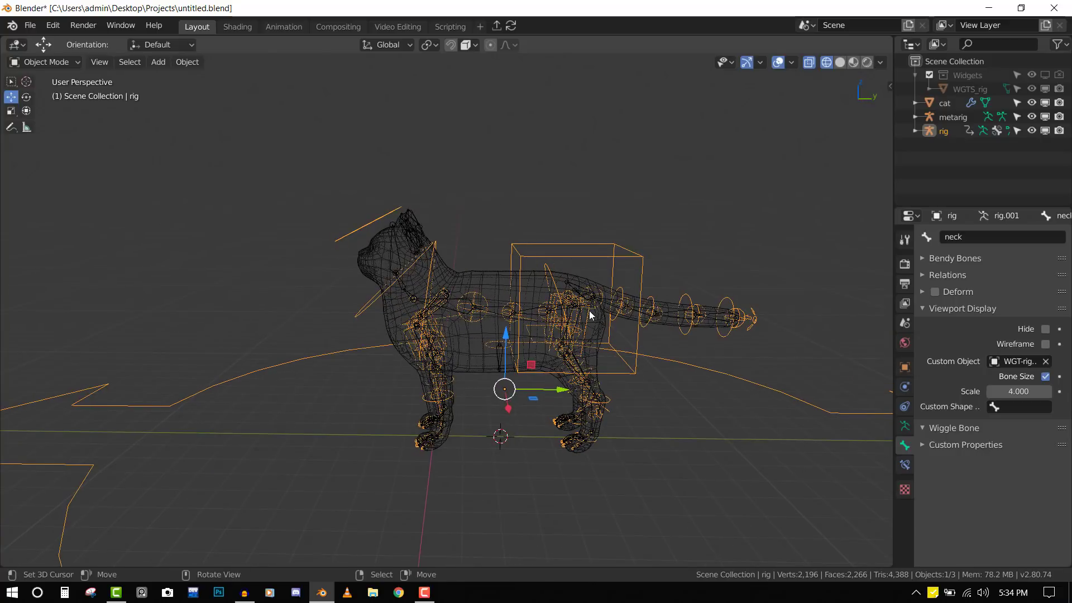
Step: Try deleting the metarig object in solid shading, and undo the deletion
{"action": "left_click", "coordinate": [961, 116]}
{"action": "key", "text": "shift+z"}
{"action": "key", "text": "x"}
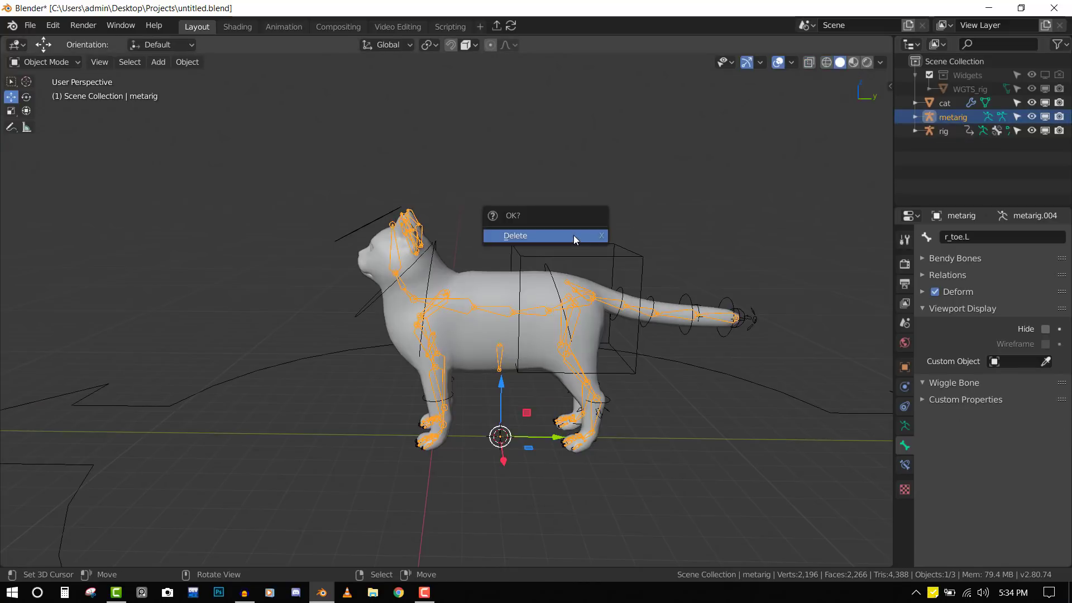
{"action": "left_click", "coordinate": [574, 235]}
{"action": "middle_click_drag", "start_coordinate": [577, 266], "coordinate": [595, 249]}
{"action": "key", "text": "ctrl+z"}
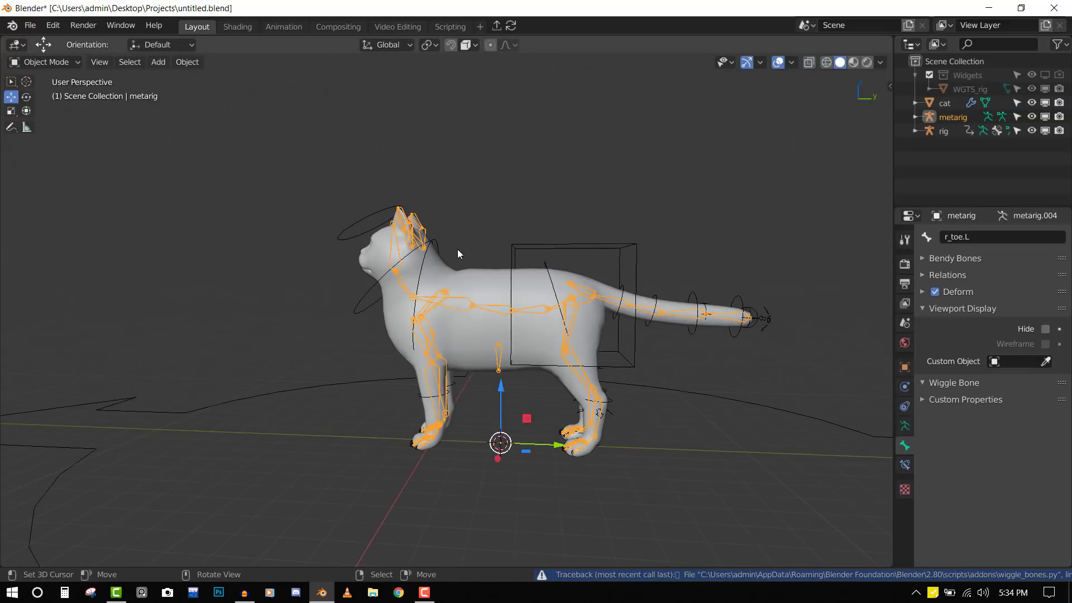
Step: Delete the metarig object from the scene and save the file
{"action": "middle_click_drag", "start_coordinate": [458, 249], "coordinate": [474, 249]}
{"action": "scroll", "coordinate": [474, 249], "scroll_direction": "up", "scroll_amount": 1}
{"action": "key", "text": "KP_3"}
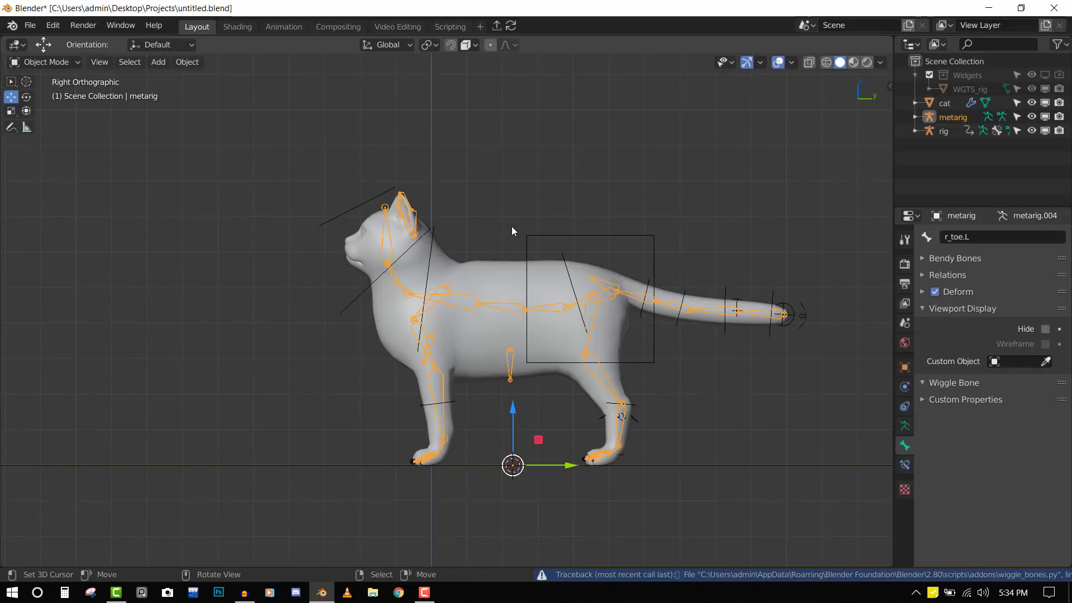
{"action": "scroll", "coordinate": [544, 238], "scroll_direction": "down", "scroll_amount": 1}
{"action": "key", "text": "x"}
{"action": "left_click", "coordinate": [545, 242]}
{"action": "scroll", "coordinate": [588, 277], "scroll_direction": "up", "scroll_amount": 2}
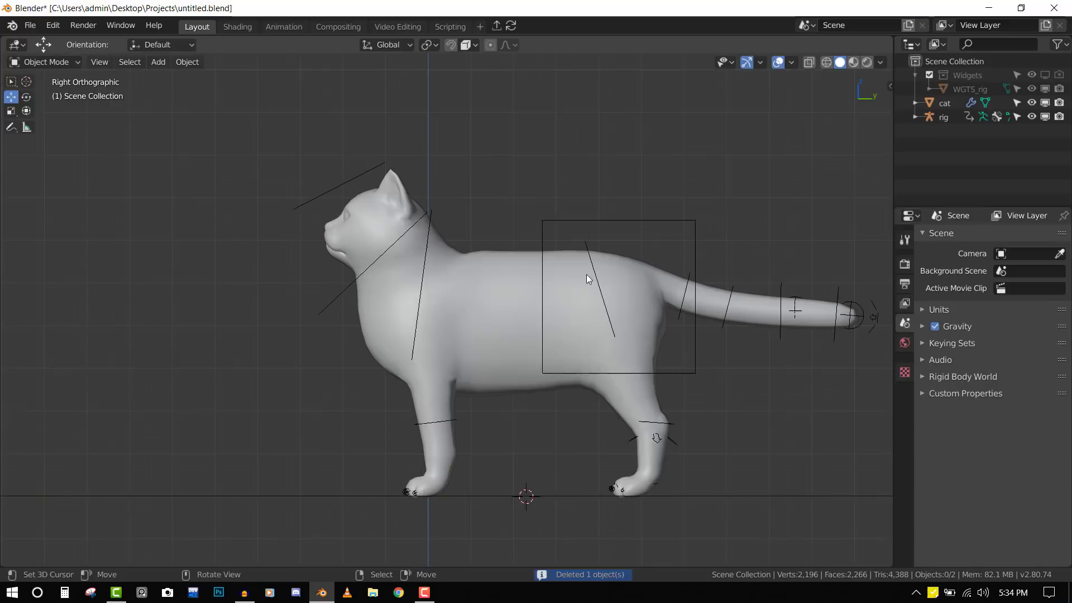
{"action": "key", "text": "ctrl+s"}
Step: Select the cat mesh with the rig as the active object, and parent it to the rig with automatic weights
{"action": "scroll", "coordinate": [586, 253], "scroll_direction": "down", "scroll_amount": 2}
{"action": "middle_click_drag", "start_coordinate": [586, 254], "coordinate": [543, 321]}
{"action": "left_click", "coordinate": [465, 329]}
{"action": "key", "text": "Tab"}
{"action": "scroll", "coordinate": [496, 324], "scroll_direction": "up", "scroll_amount": 2}
{"action": "key", "text": "Tab"}
{"action": "right_click", "coordinate": [585, 219], "text": "shift"}
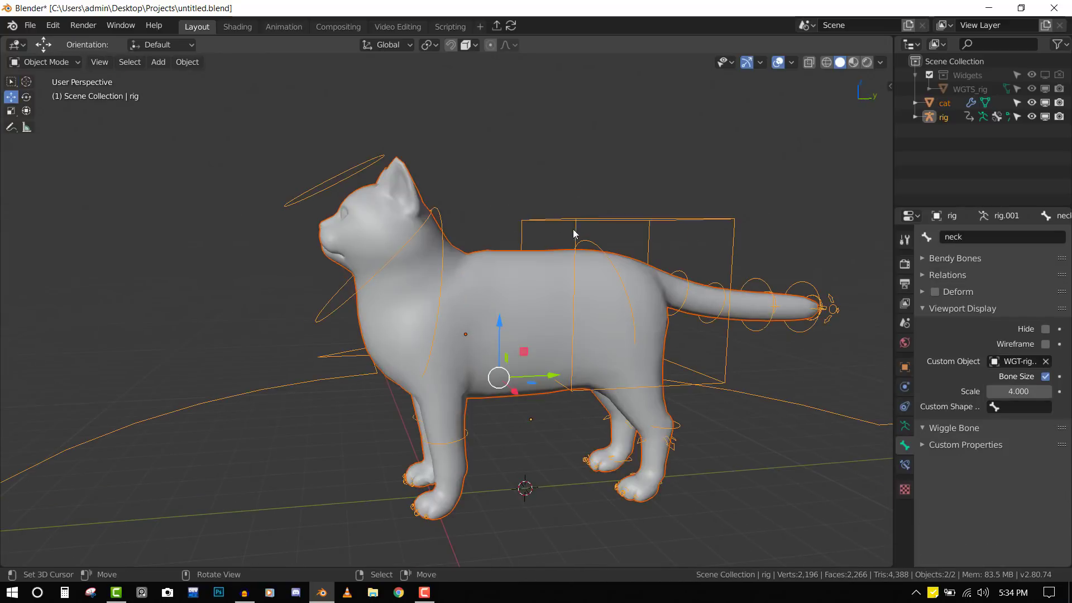
{"action": "scroll", "coordinate": [535, 247], "scroll_direction": "down", "scroll_amount": 2}
{"action": "key", "text": "ctrl+p"}
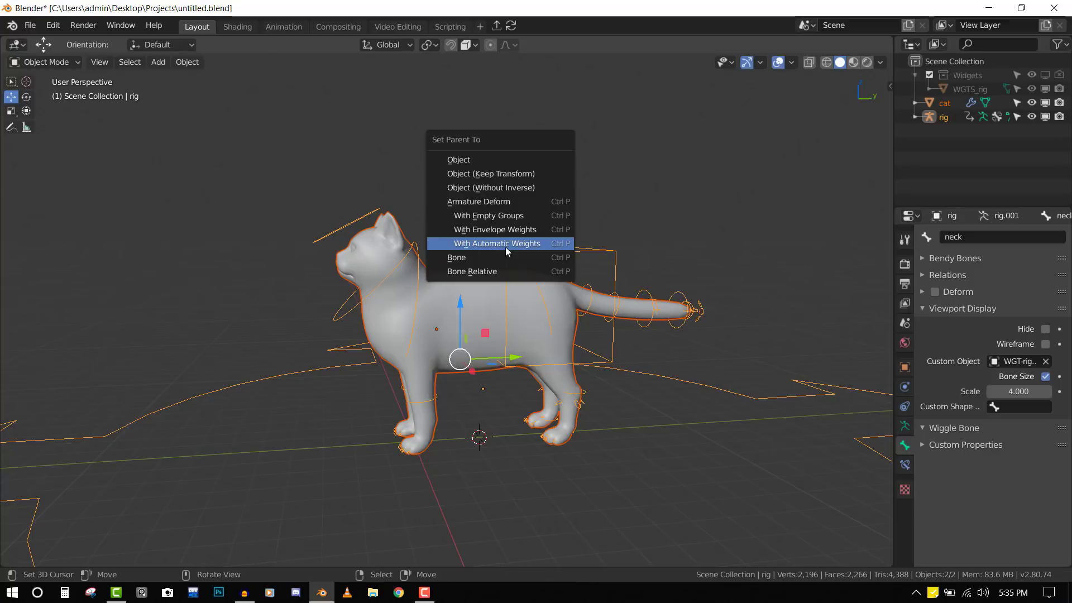
{"action": "left_click", "coordinate": [506, 251]}
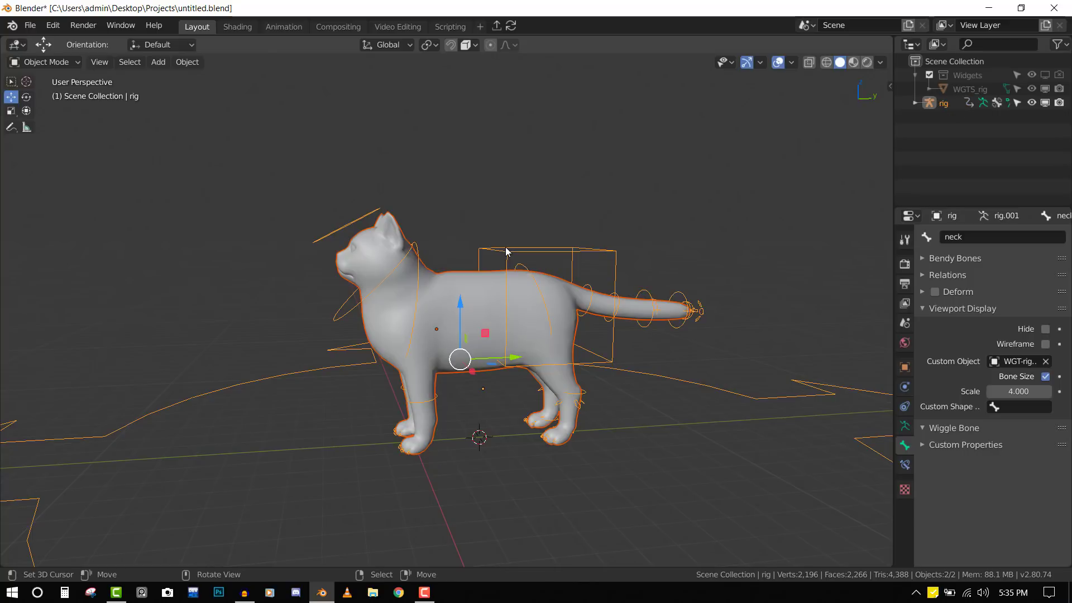
Step: Select only the rig in the right side view and switch it to Pose Mode
{"action": "key", "text": "KP_3"}
{"action": "left_click", "coordinate": [504, 247]}
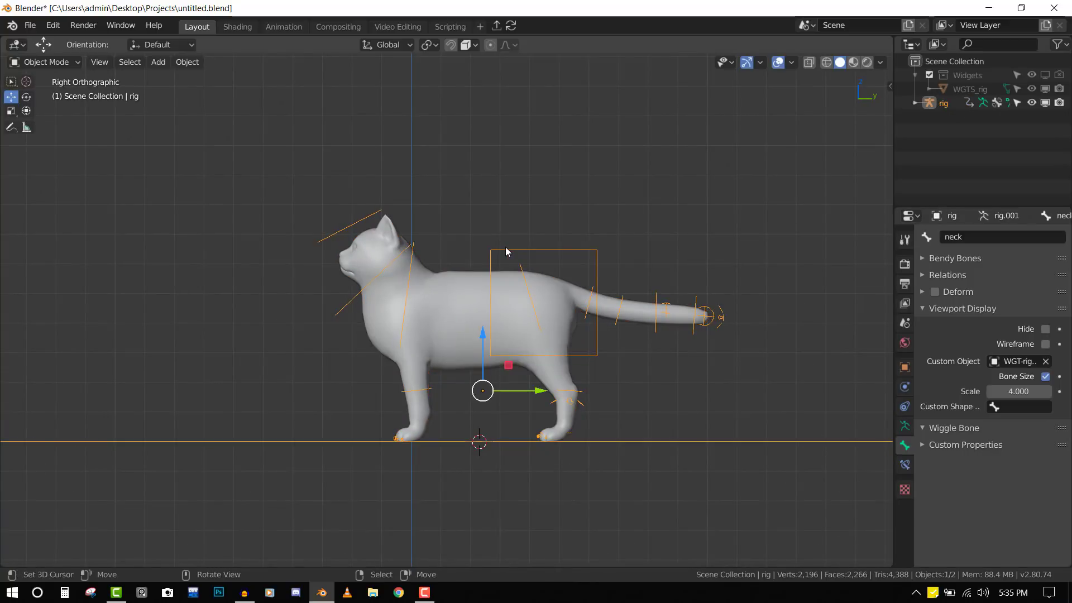
{"action": "key", "text": "ctrl+Tab"}
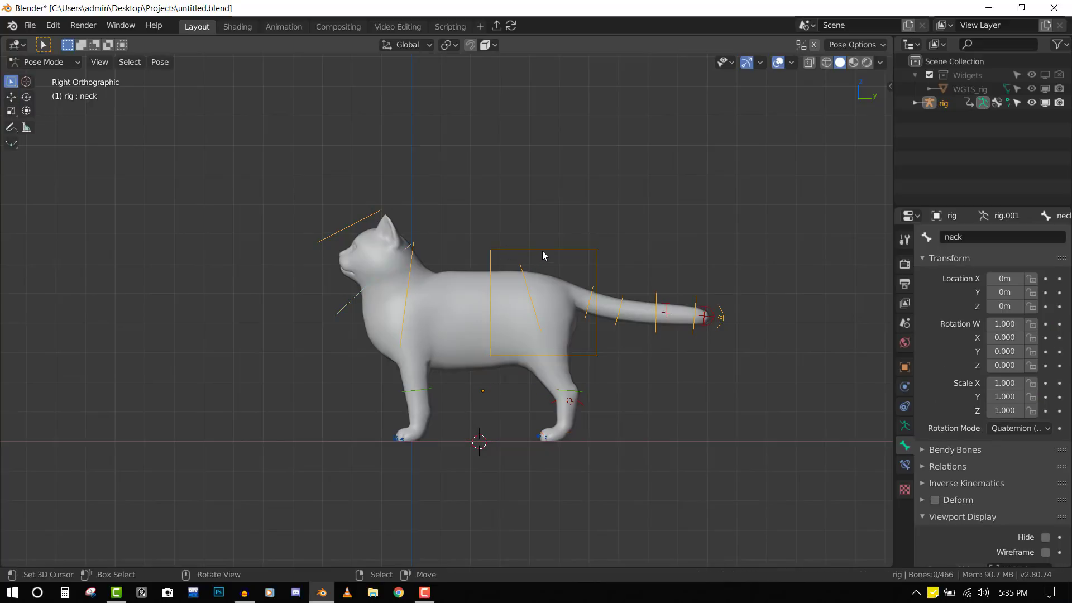
Step: Test the torso control by moving and rotating the cat's body in several directions, and reset the pose
{"action": "left_click", "coordinate": [549, 282]}
{"action": "key", "text": "g"}
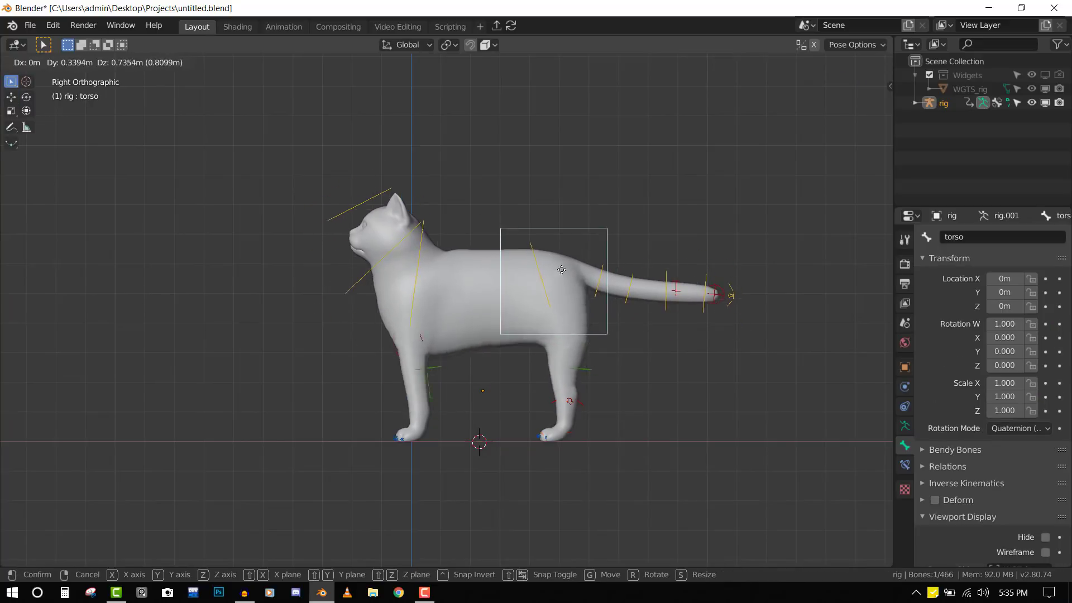
{"action": "right_click", "coordinate": [628, 304]}
{"action": "key", "text": "r"}
{"action": "left_click", "coordinate": [618, 310]}
{"action": "key", "text": "g"}
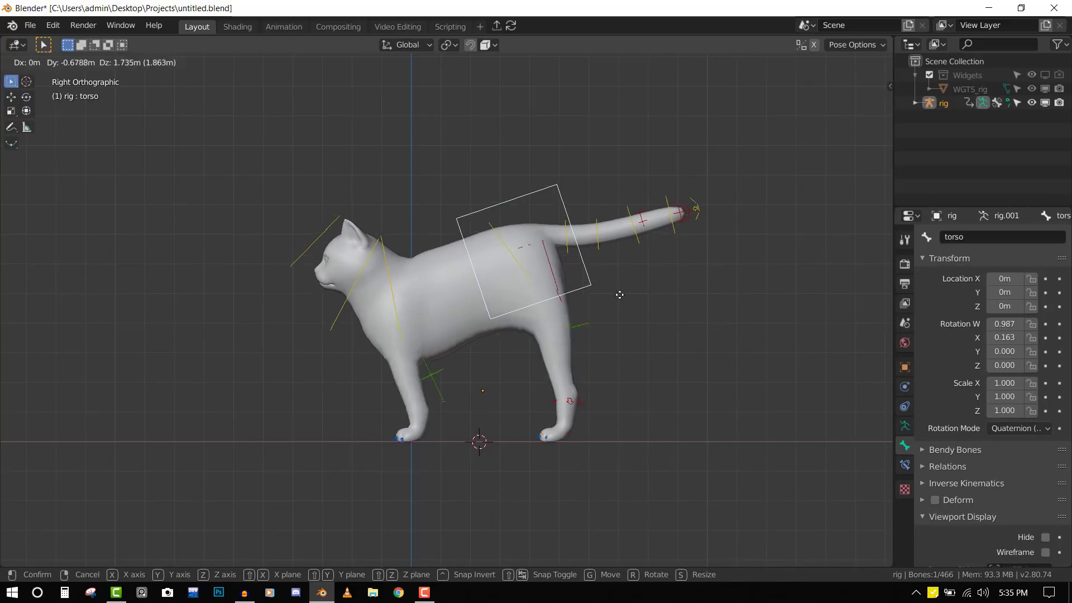
{"action": "key", "text": "r"}
{"action": "key", "text": "g"}
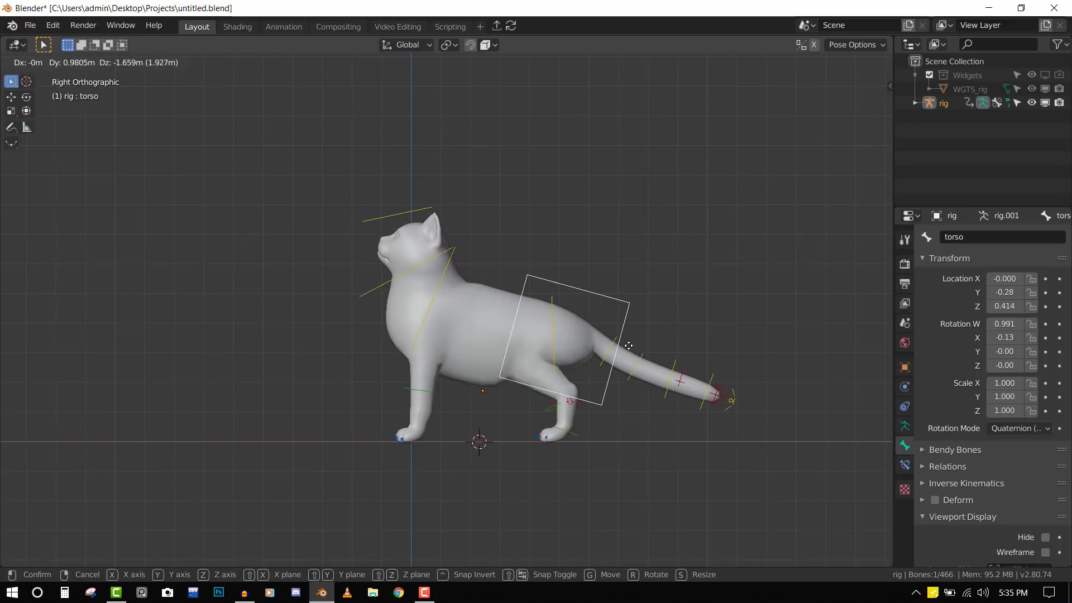
{"action": "left_click", "coordinate": [631, 336]}
{"action": "key", "text": "r"}
{"action": "left_click", "coordinate": [643, 298]}
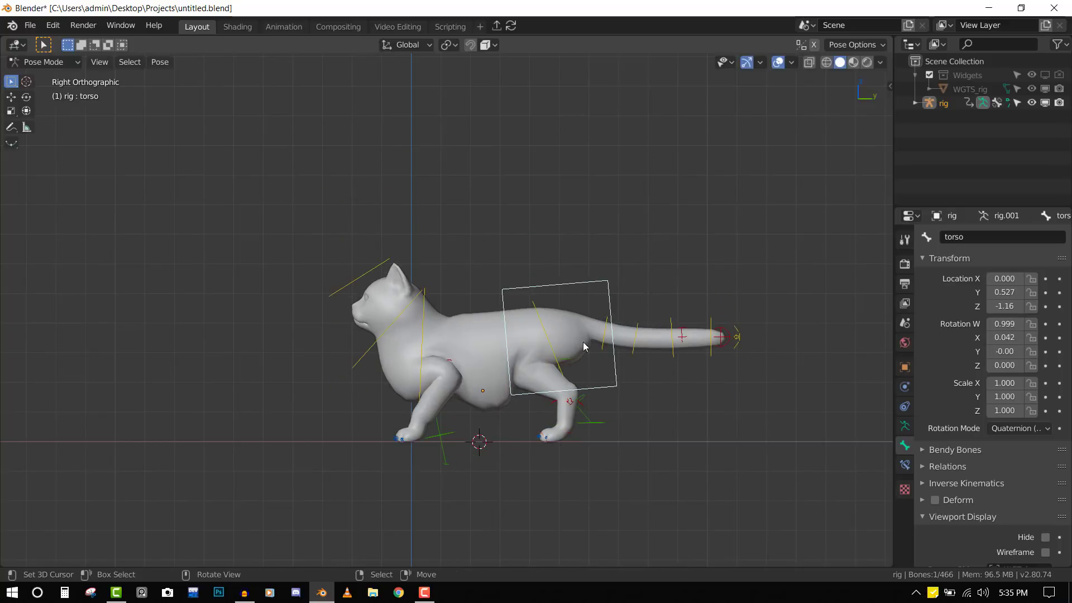
{"action": "key", "text": "g"}
{"action": "left_click", "coordinate": [593, 340]}
{"action": "key", "text": "a"}
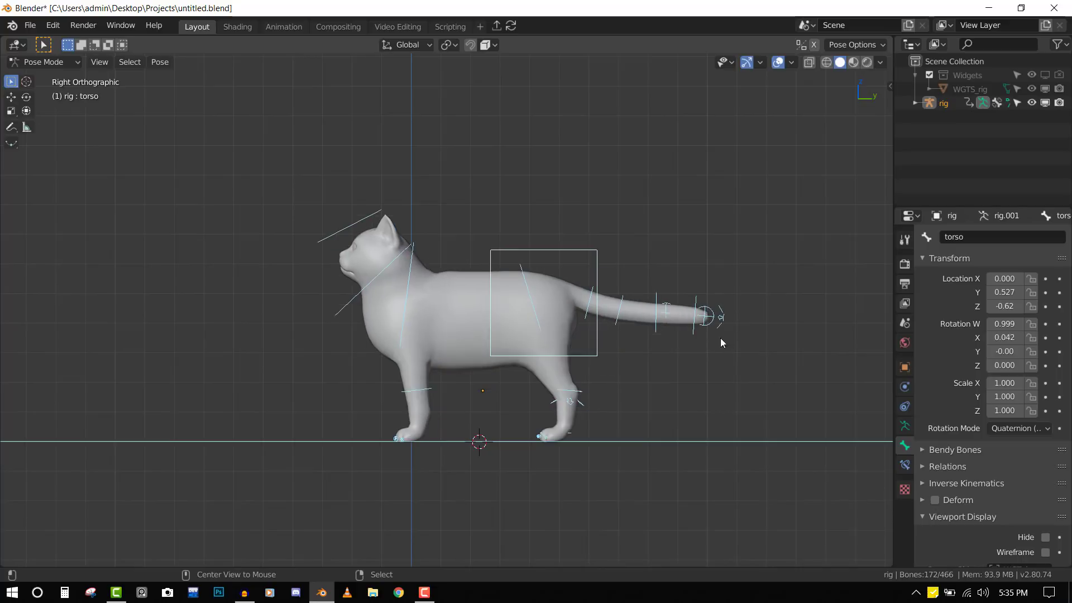
Step: Rotate the tail master control to curl the cat's tail upward
{"action": "left_click", "coordinate": [727, 322]}
{"action": "key", "text": "r"}
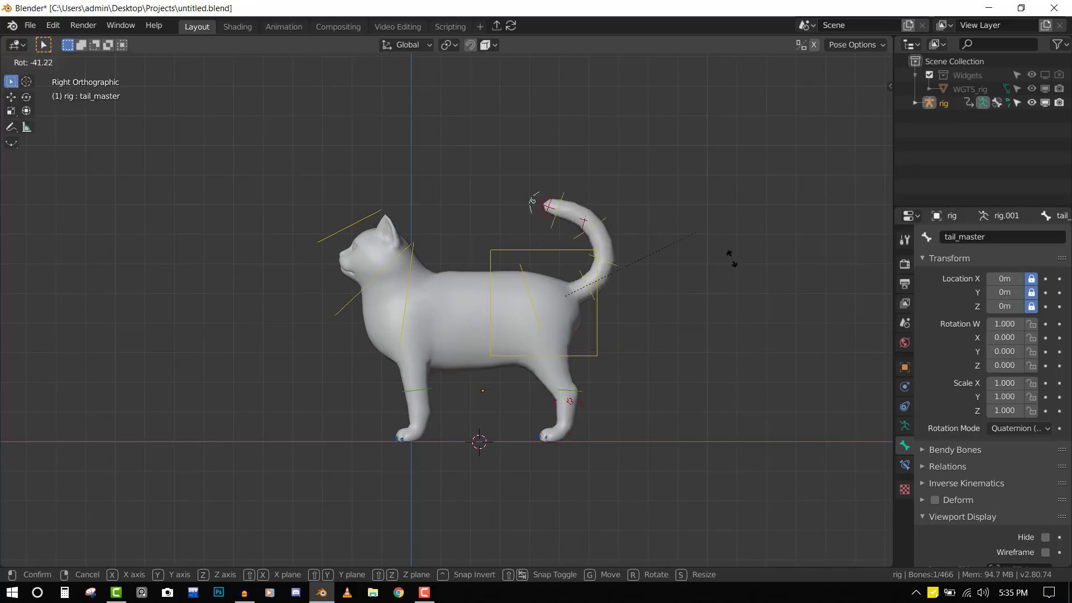
{"action": "left_click", "coordinate": [678, 260]}
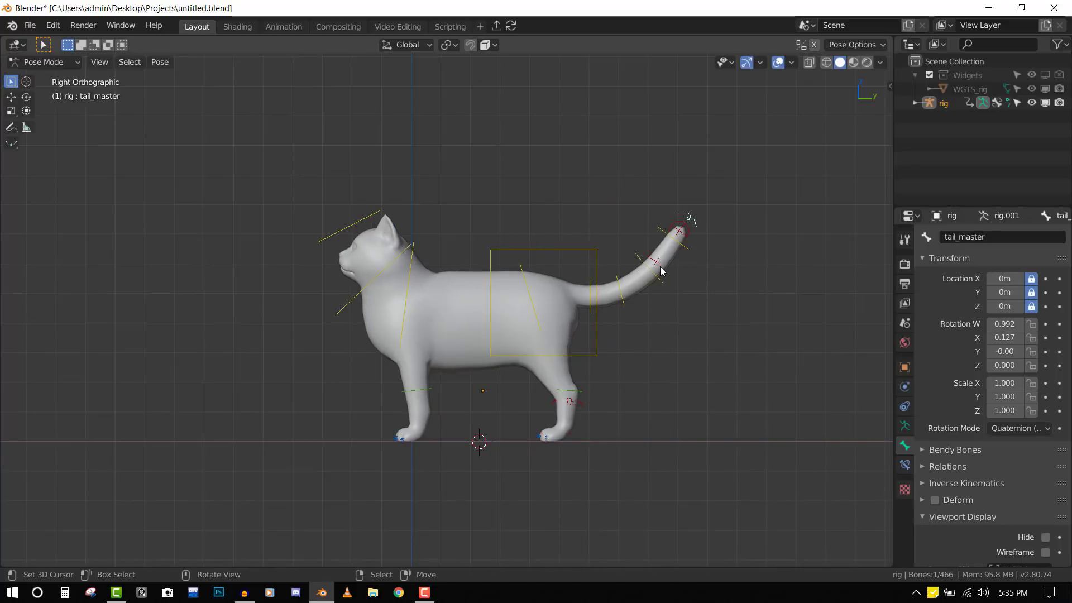
Step: Move the tweak_tail.003 and tweak_tail.002 controls to bend the tail, and clear the rotation and location of all bones
{"action": "left_click", "coordinate": [655, 260]}
{"action": "key", "text": "g"}
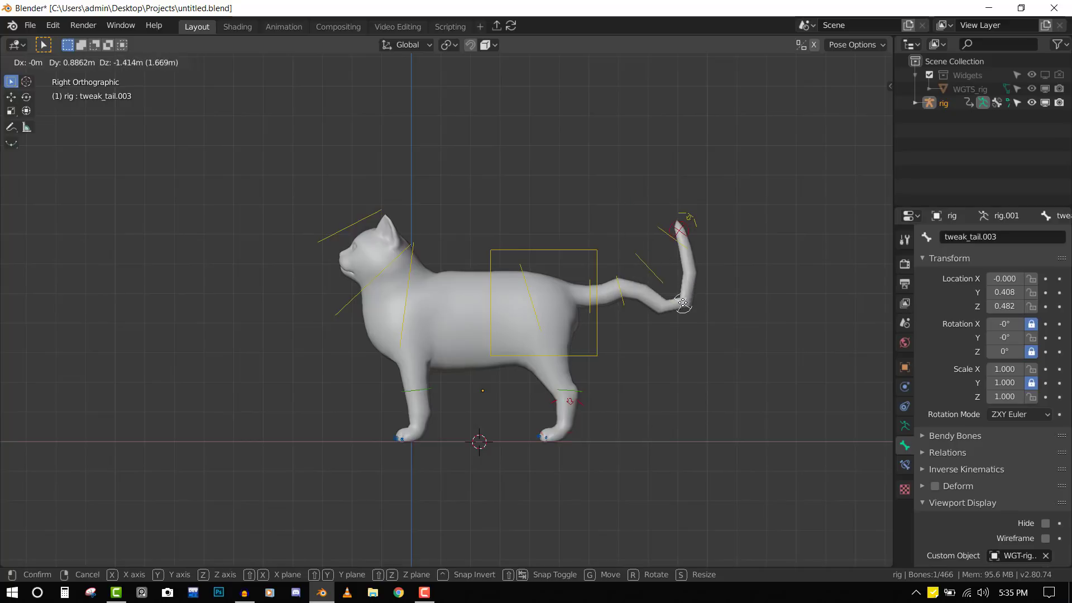
{"action": "left_click", "coordinate": [635, 293]}
{"action": "right_click", "coordinate": [636, 281]}
{"action": "key", "text": "g"}
{"action": "left_click", "coordinate": [639, 328]}
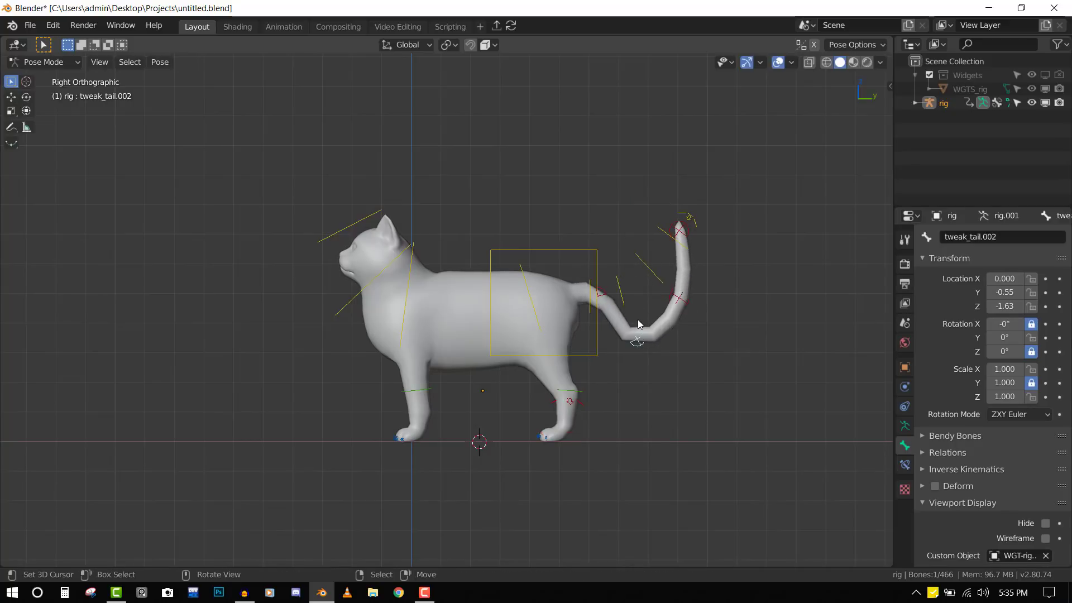
{"action": "key", "text": "a"}
{"action": "key", "text": "alt+r"}
{"action": "key", "text": "alt+g"}
Step: Try rotating and moving the head control in the side and front views, cancelling each transform
{"action": "left_click", "coordinate": [371, 212]}
{"action": "key", "text": "r"}
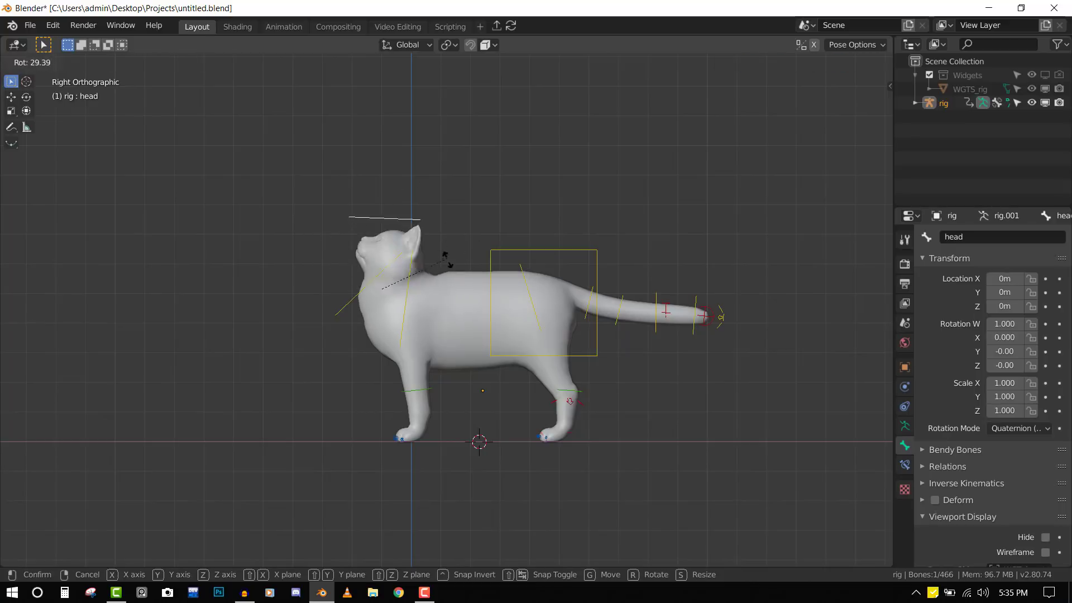
{"action": "right_click", "coordinate": [429, 204]}
{"action": "scroll", "coordinate": [434, 213], "scroll_direction": "up", "scroll_amount": 3}
{"action": "key", "text": "r"}
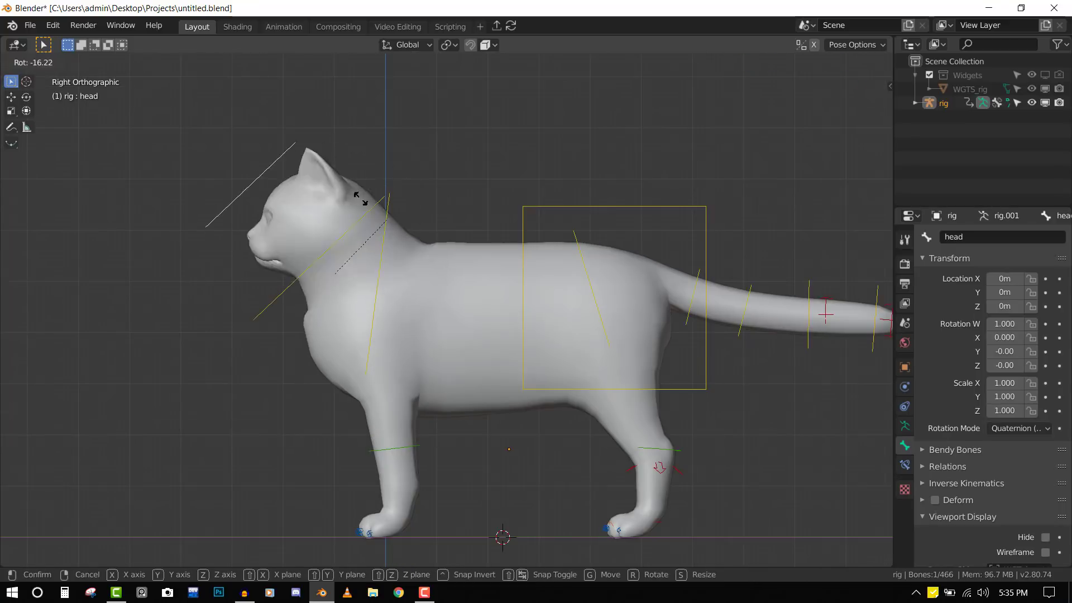
{"action": "key", "text": "g"}
{"action": "right_click", "coordinate": [368, 202]}
{"action": "key", "text": "KP_1"}
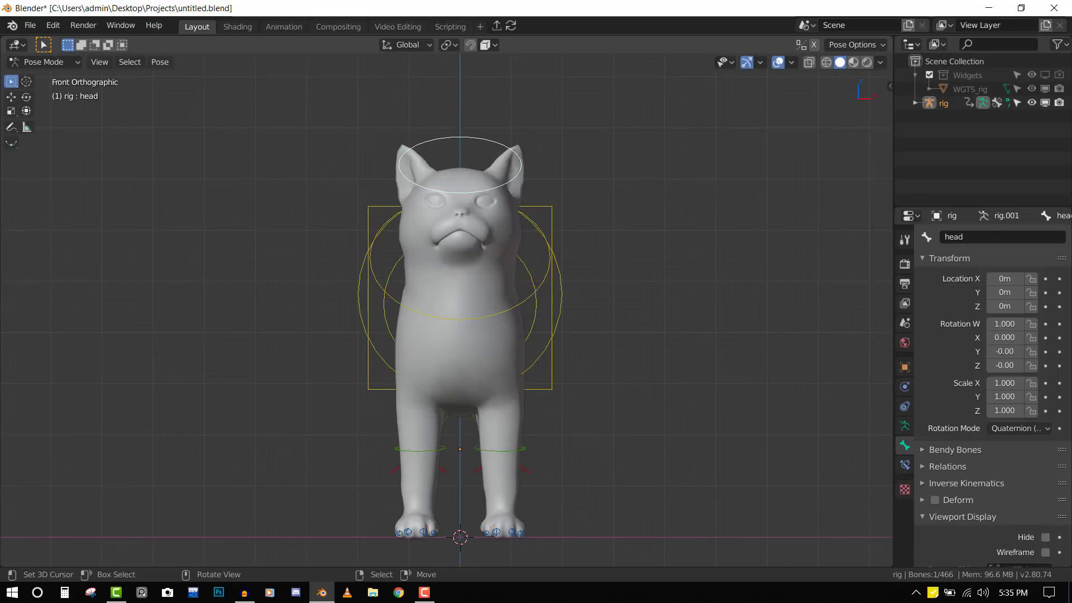
{"action": "key", "text": "r"}
{"action": "right_click", "coordinate": [506, 241]}
Step: Select the left front paw's IK control and display the rig in front of the mesh in solid shading
{"action": "key", "text": "KP_3"}
{"action": "middle_click_drag", "start_coordinate": [510, 385], "coordinate": [576, 226], "text": "shift"}
{"action": "scroll", "coordinate": [458, 390], "scroll_direction": "up", "scroll_amount": 2}
{"action": "mouse_move", "coordinate": [473, 382]}
{"action": "middle_mouse_down"}
{"action": "mouse_move", "coordinate": [462, 404]}
{"action": "mouse_move", "coordinate": [490, 403]}
{"action": "mouse_move", "coordinate": [482, 391]}
{"action": "middle_mouse_up"}
{"action": "key", "text": "shift+z"}
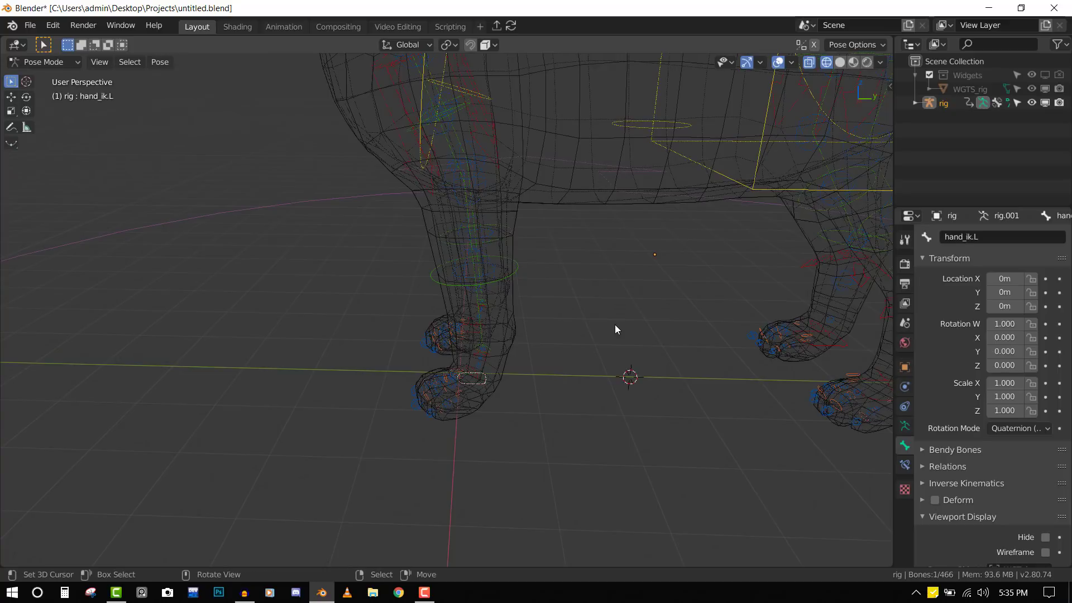
{"action": "key", "text": "q"}
{"action": "left_click", "coordinate": [646, 249]}
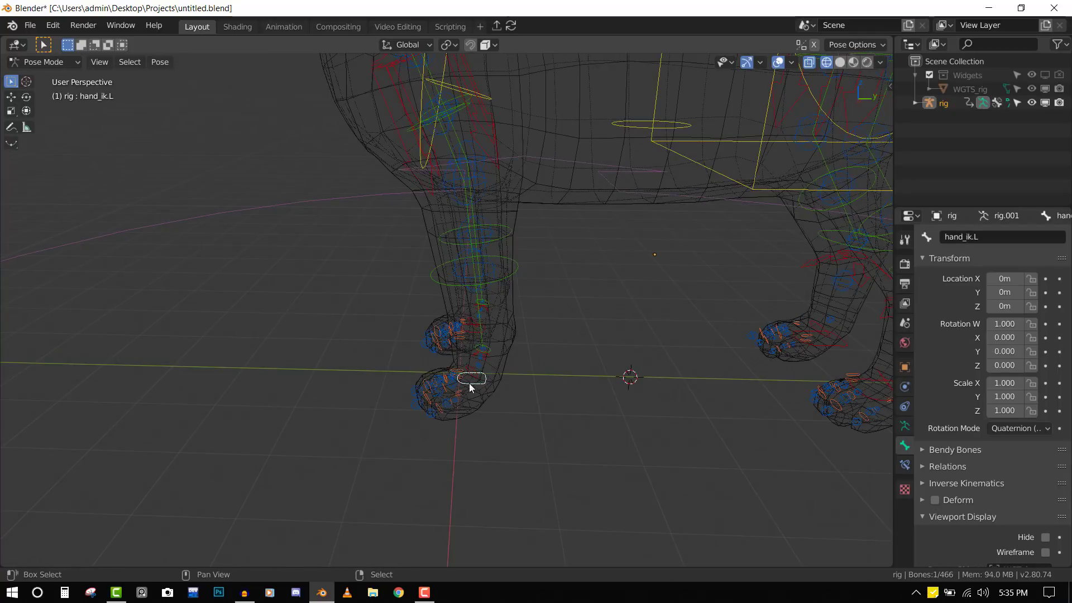
{"action": "key", "text": "shift+z"}
Step: Add the other three paw IK controls to the selection and set the custom shape scale of all four to 3.100
{"action": "left_click", "coordinate": [484, 329], "text": "shift"}
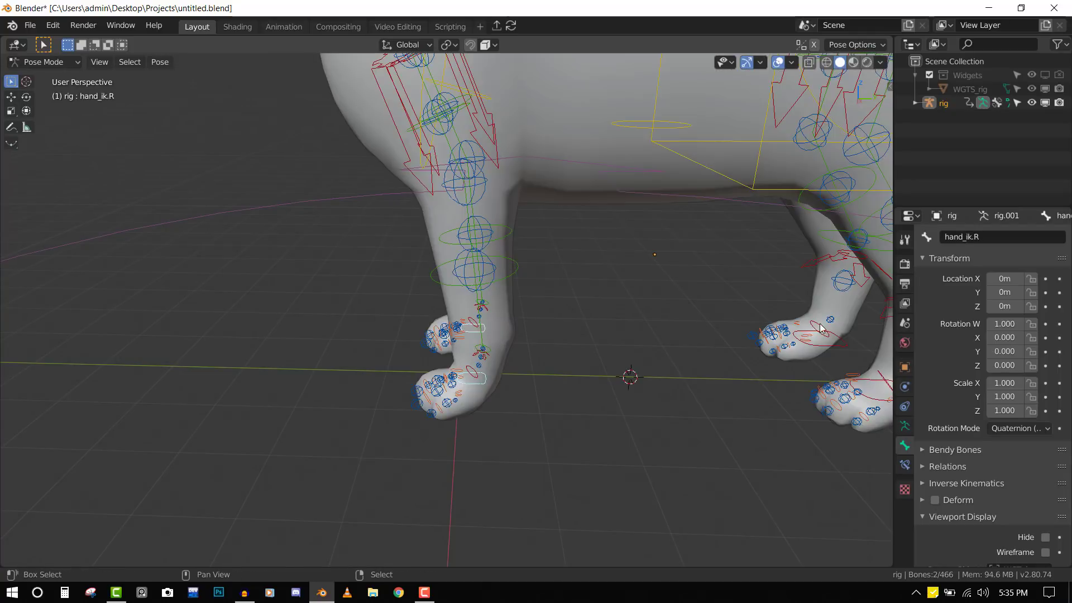
{"action": "middle_click_drag", "start_coordinate": [738, 321], "coordinate": [652, 275]}
{"action": "left_click", "coordinate": [651, 276], "text": "shift"}
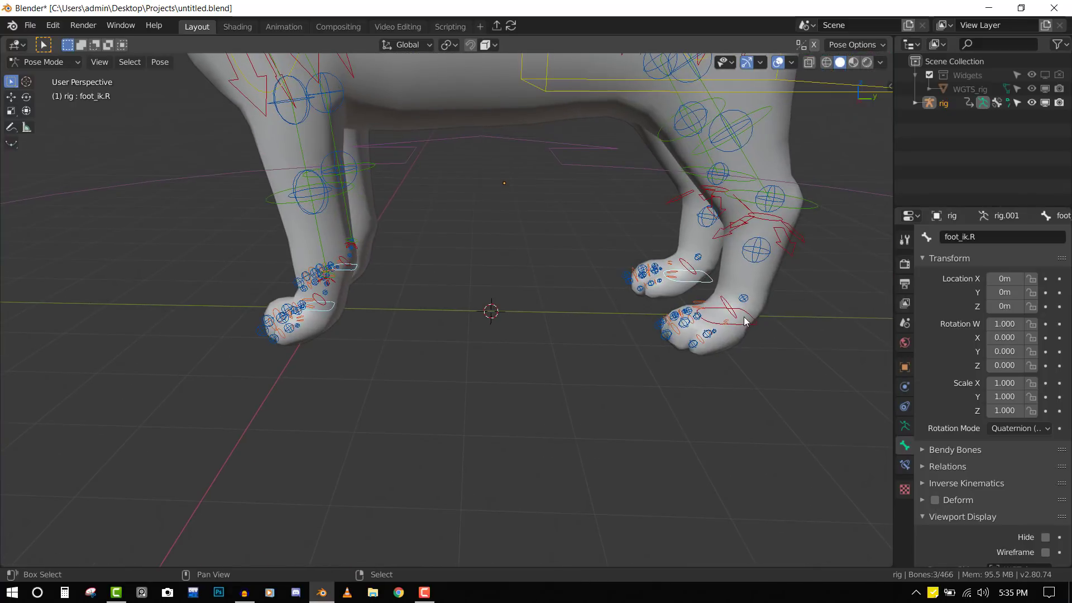
{"action": "scroll", "coordinate": [972, 496], "scroll_direction": "down", "scroll_amount": 7}
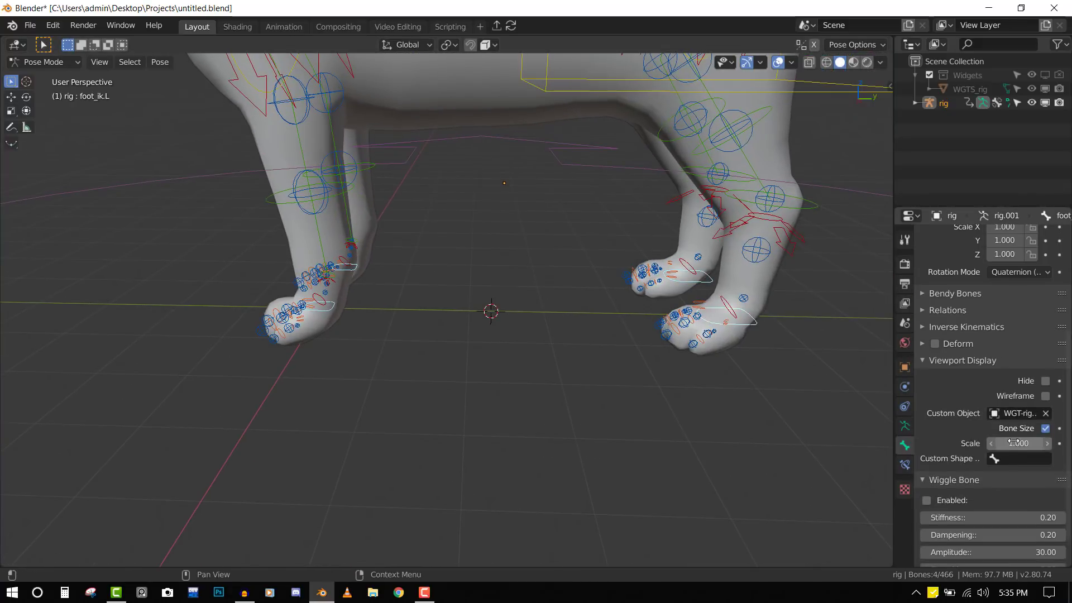
{"action": "left_click_drag", "start_coordinate": [1017, 445], "coordinate": [1037, 445], "text": "alt"}
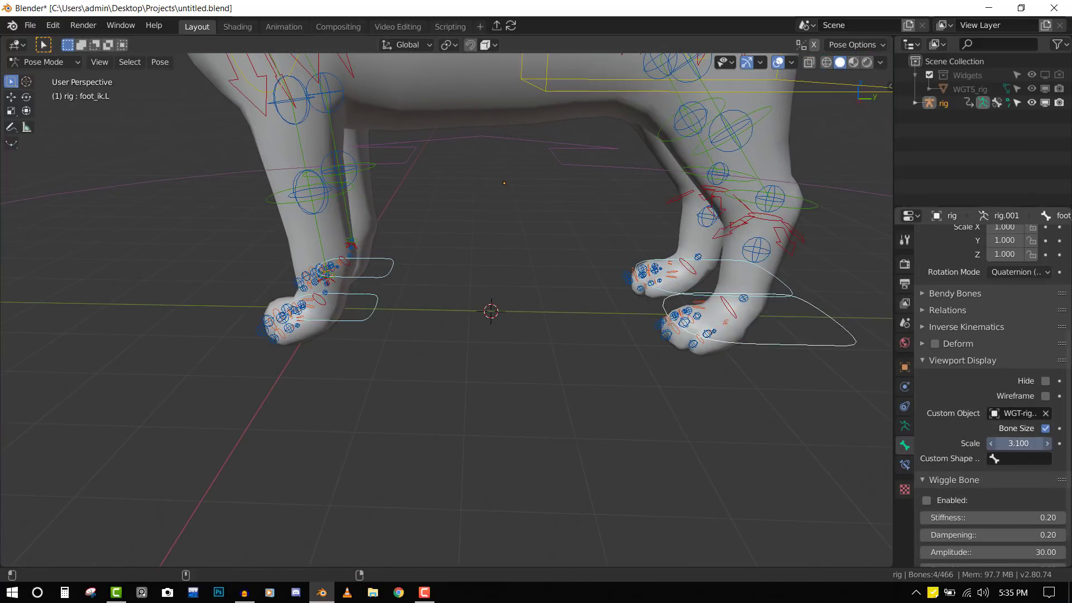
Step: Move the left front paw's IK control forward along the ground in the right side view
{"action": "left_click", "coordinate": [370, 310]}
{"action": "key", "text": "shift+z"}
{"action": "key", "text": "KP_3"}
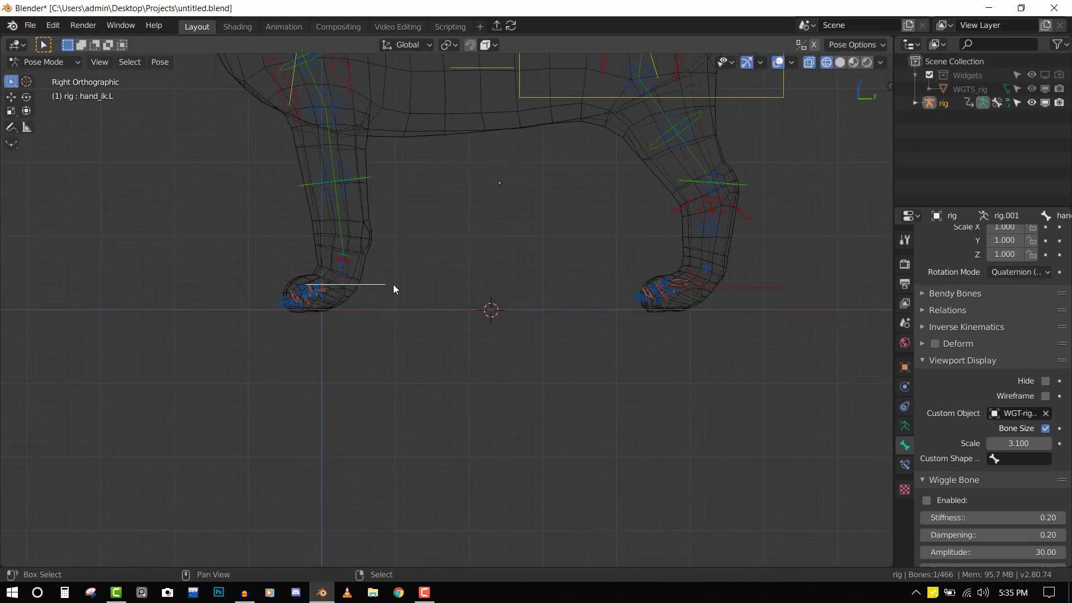
{"action": "key", "text": "shift+z"}
{"action": "key", "text": "g"}
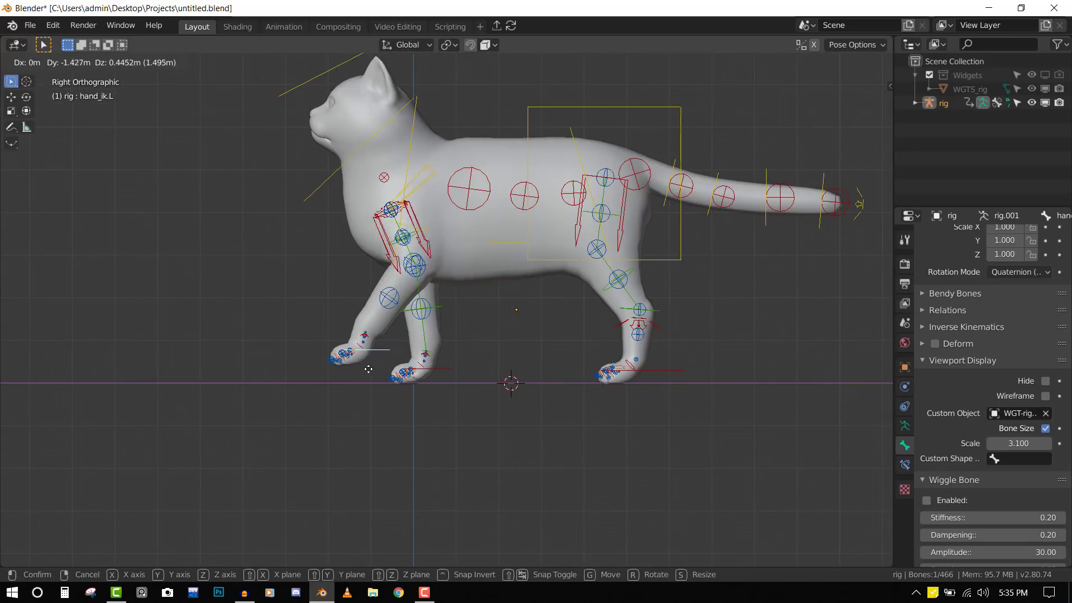
{"action": "left_click", "coordinate": [359, 383]}
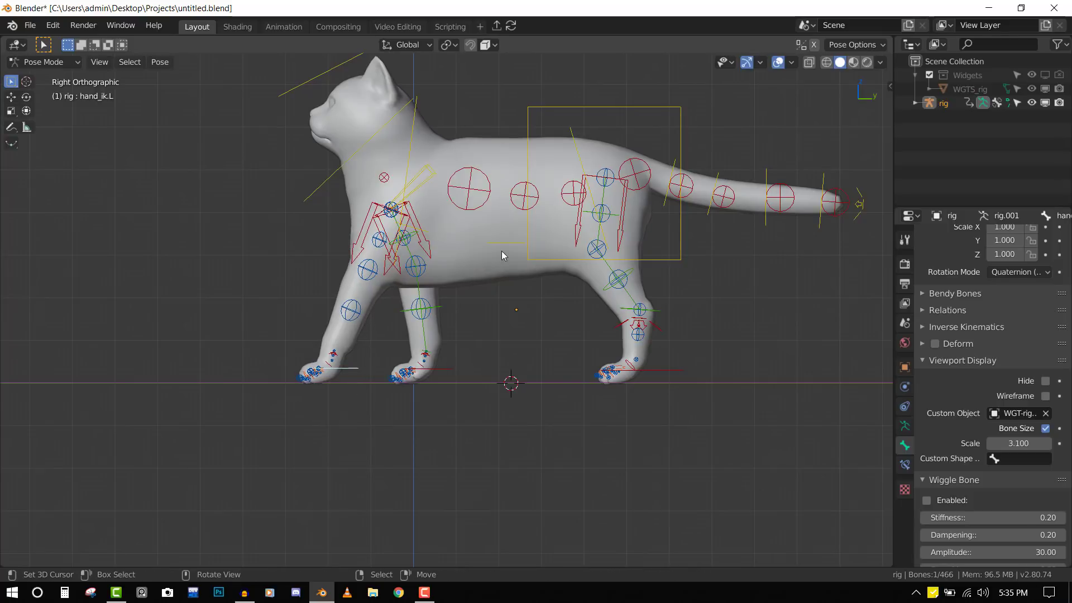
Step: Move the torso control slightly forward and down
{"action": "left_click", "coordinate": [611, 106]}
{"action": "key", "text": "g"}
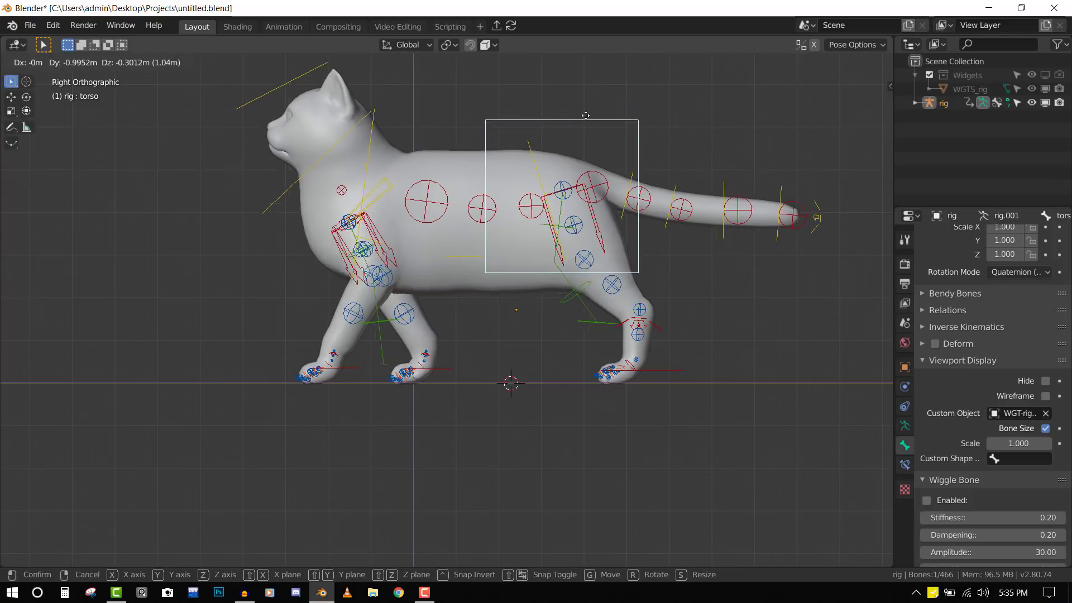
{"action": "left_click", "coordinate": [617, 208]}
Step: Move the left hind foot's IK control forward along the ground, and clear the location of all bones
{"action": "left_click", "coordinate": [663, 371]}
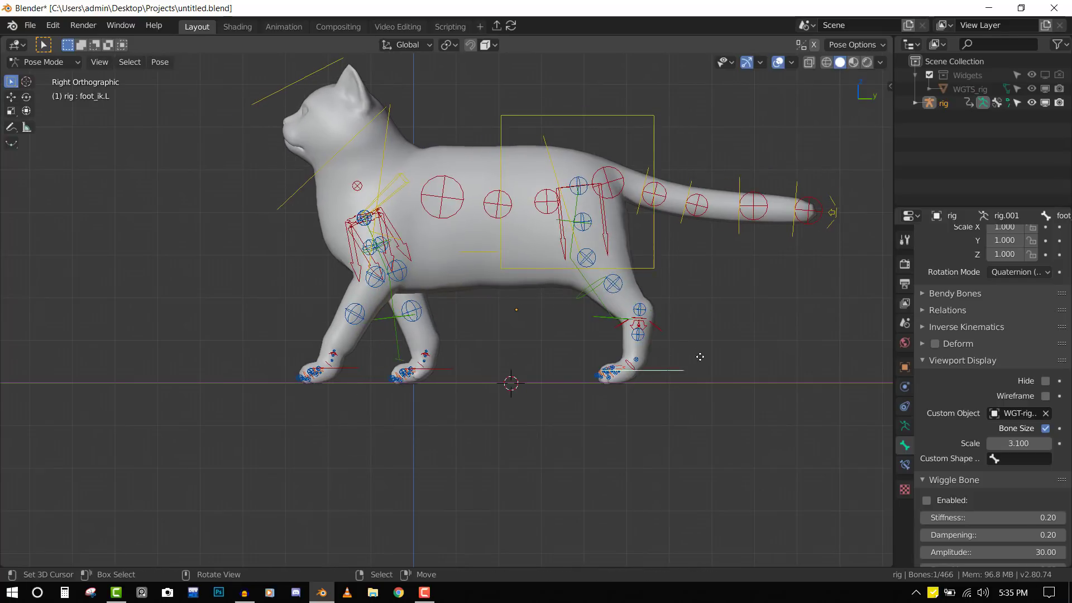
{"action": "key", "text": "g"}
{"action": "left_click", "coordinate": [603, 345]}
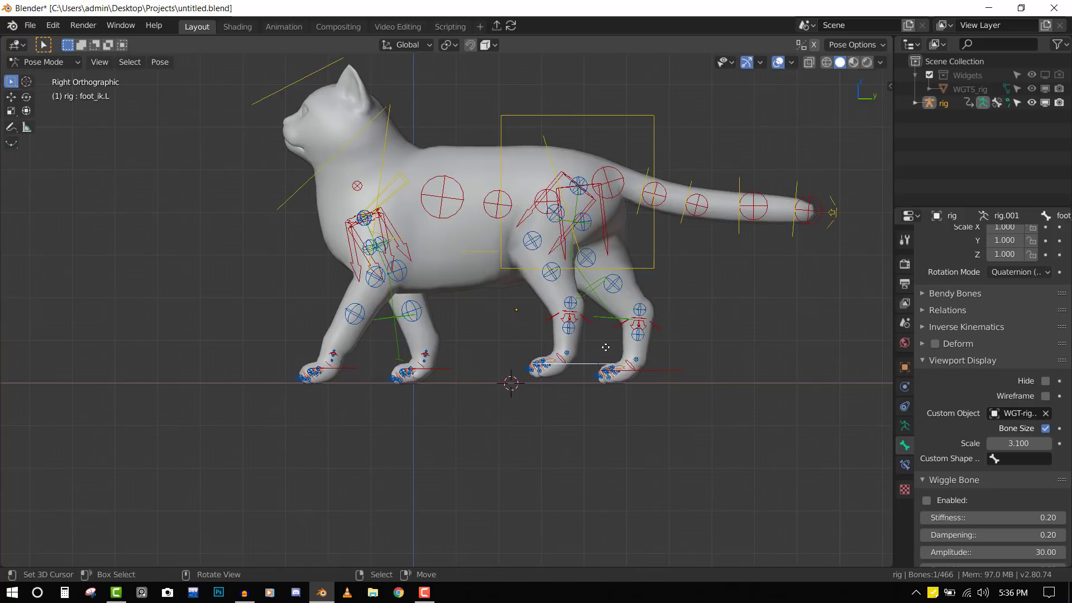
{"action": "key", "text": "g"}
{"action": "left_click", "coordinate": [605, 360]}
{"action": "key", "text": "a"}
{"action": "key", "text": "alt+g"}
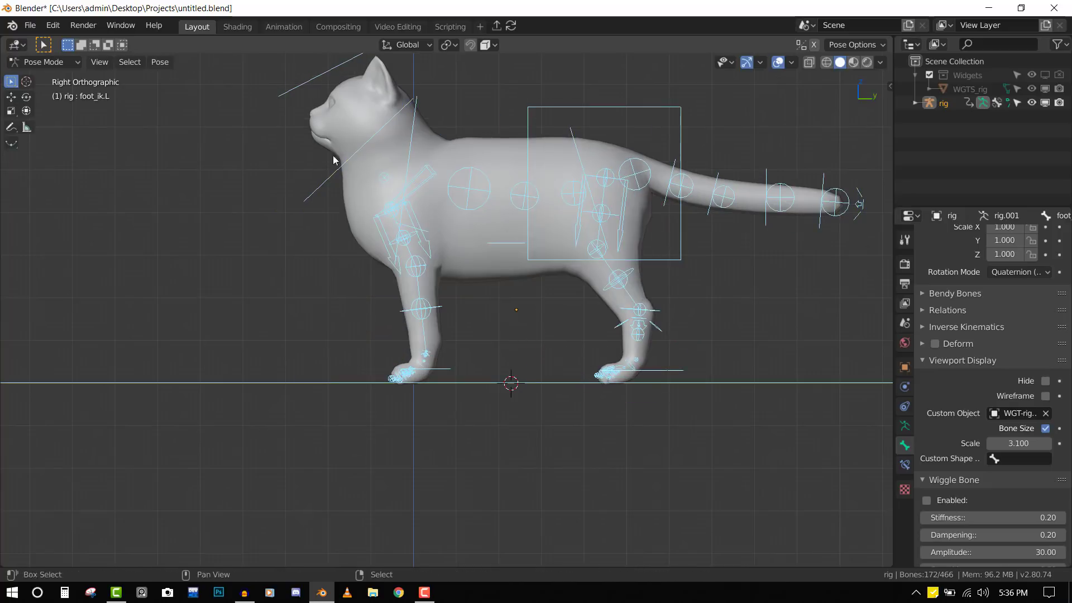
Step: Try moving the head control forward and down towards the chest, and cancel the move
{"action": "middle_click_drag", "start_coordinate": [332, 157], "coordinate": [348, 196], "text": "shift"}
{"action": "right_click", "coordinate": [334, 113]}
{"action": "key", "text": "g"}
{"action": "key", "text": "g"}
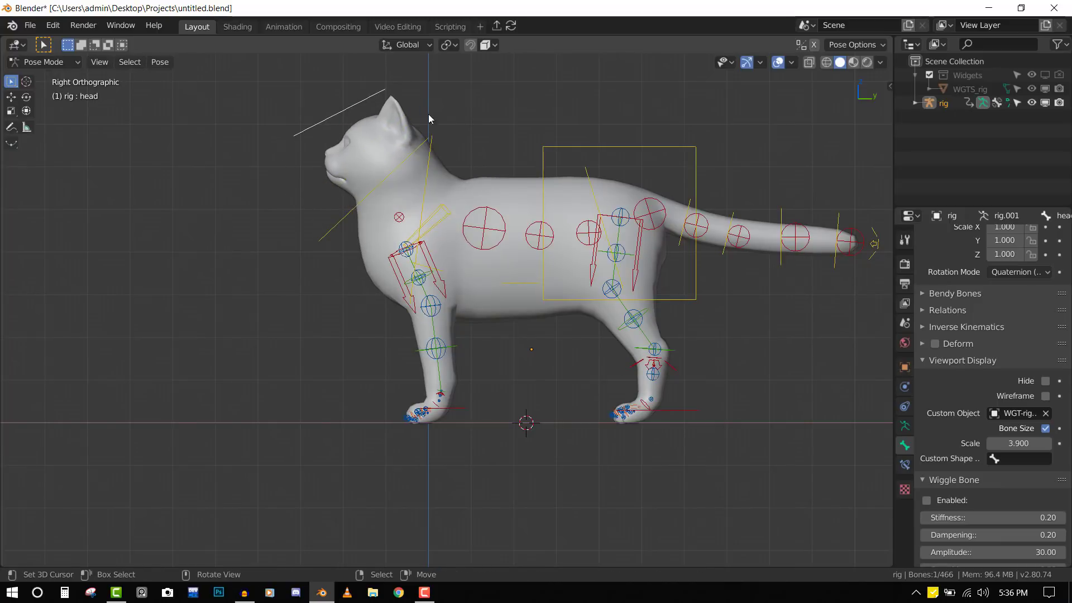
{"action": "scroll", "coordinate": [422, 118], "scroll_direction": "up", "scroll_amount": 2}
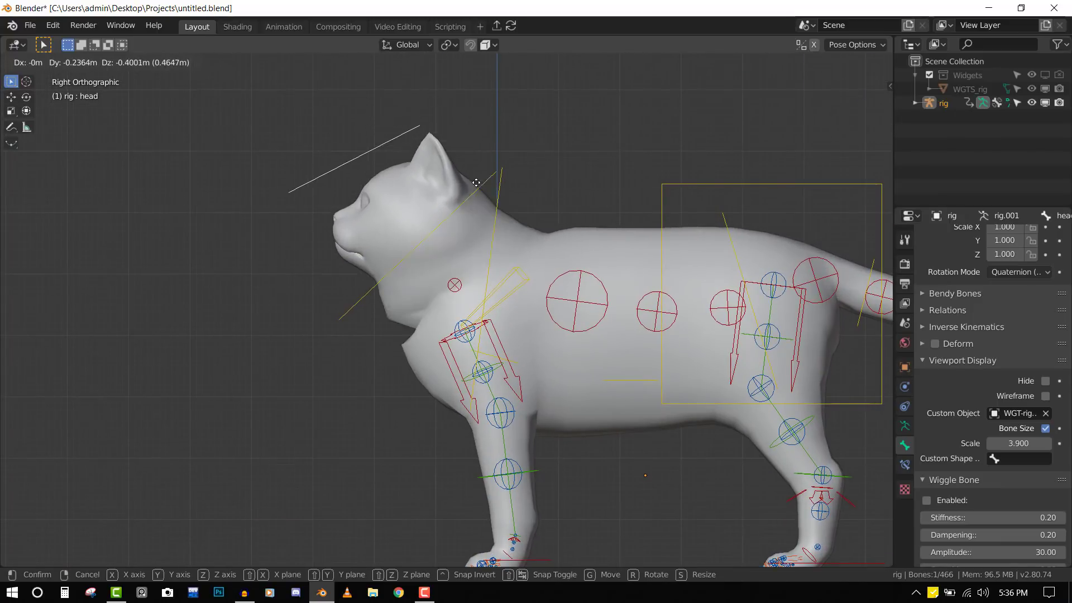
{"action": "left_click", "coordinate": [458, 175]}
{"action": "middle_click_drag", "start_coordinate": [458, 175], "coordinate": [471, 258], "text": "shift"}
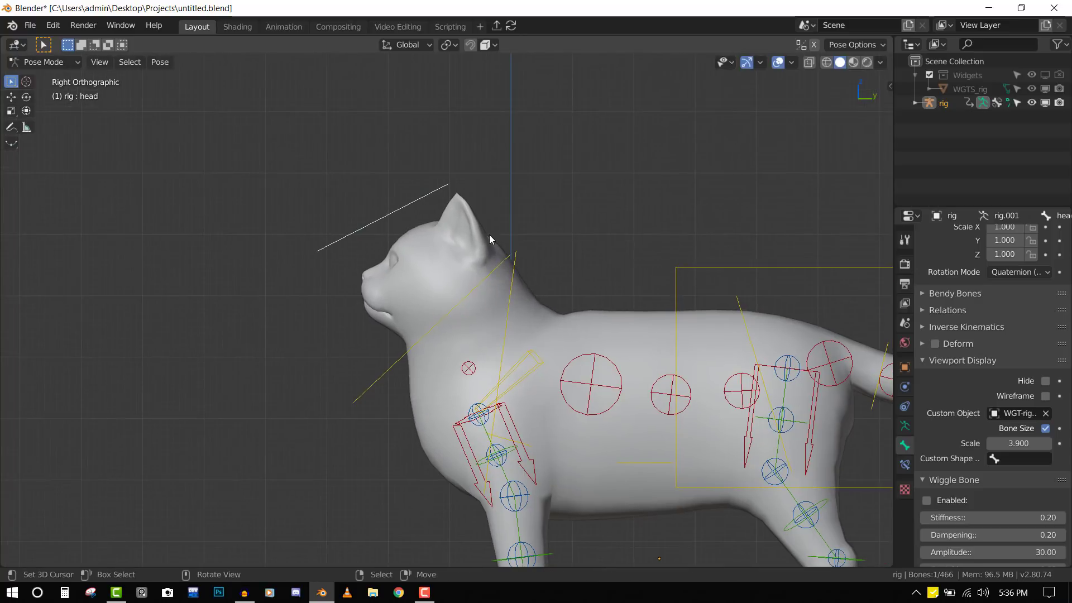
Step: Show the armature layer that holds the rig's deform bones alongside the control layers
{"action": "left_click", "coordinate": [906, 426]}
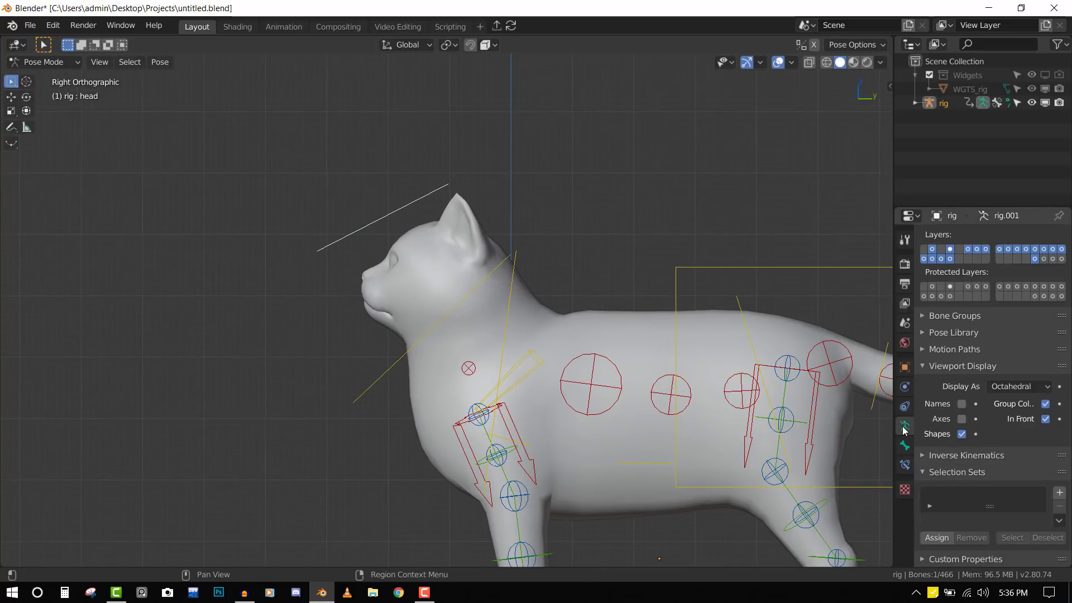
{"action": "left_click", "coordinate": [1042, 258], "text": "shift"}
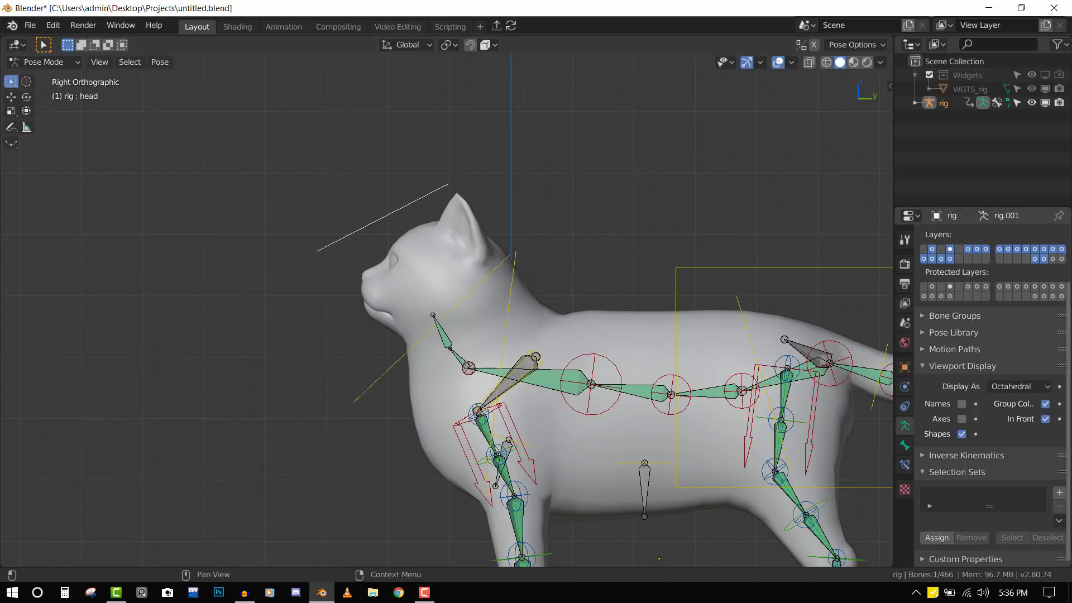
{"action": "middle_click_drag", "start_coordinate": [394, 378], "coordinate": [401, 326], "text": "shift"}
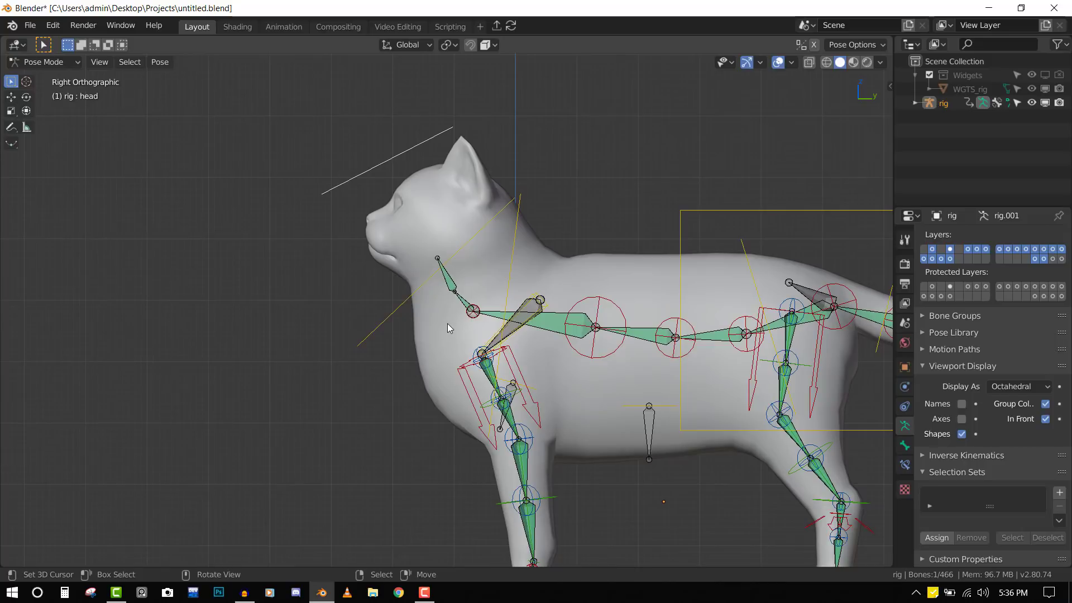
Step: Switch the rig to Object Mode, add the cat mesh to the selection and enter Weight Paint mode
{"action": "key", "text": "ctrl+Tab"}
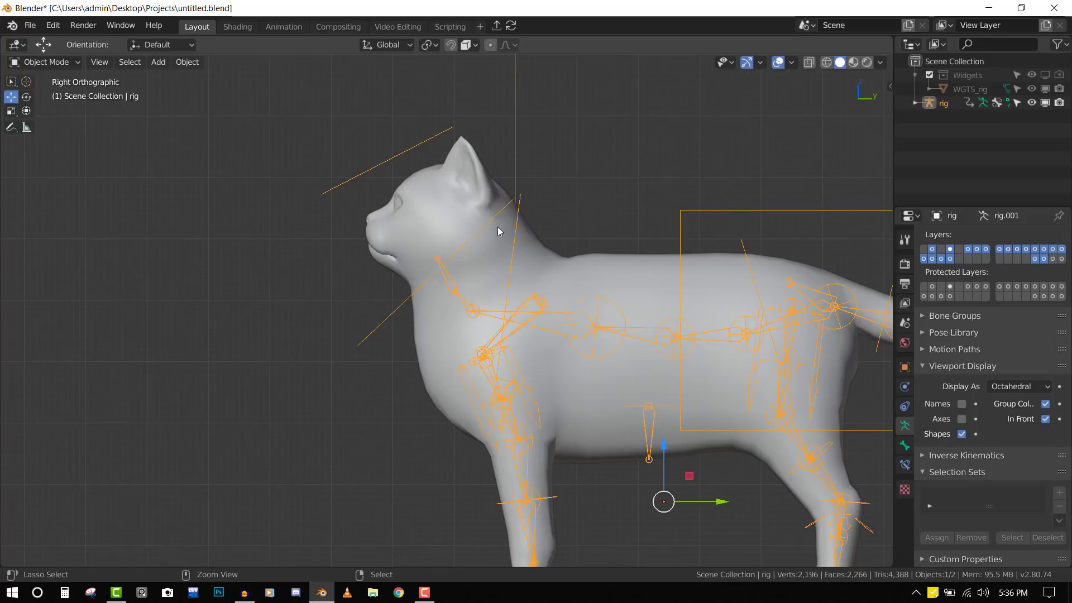
{"action": "middle_click_drag", "start_coordinate": [747, 280], "coordinate": [674, 216], "text": "shift"}
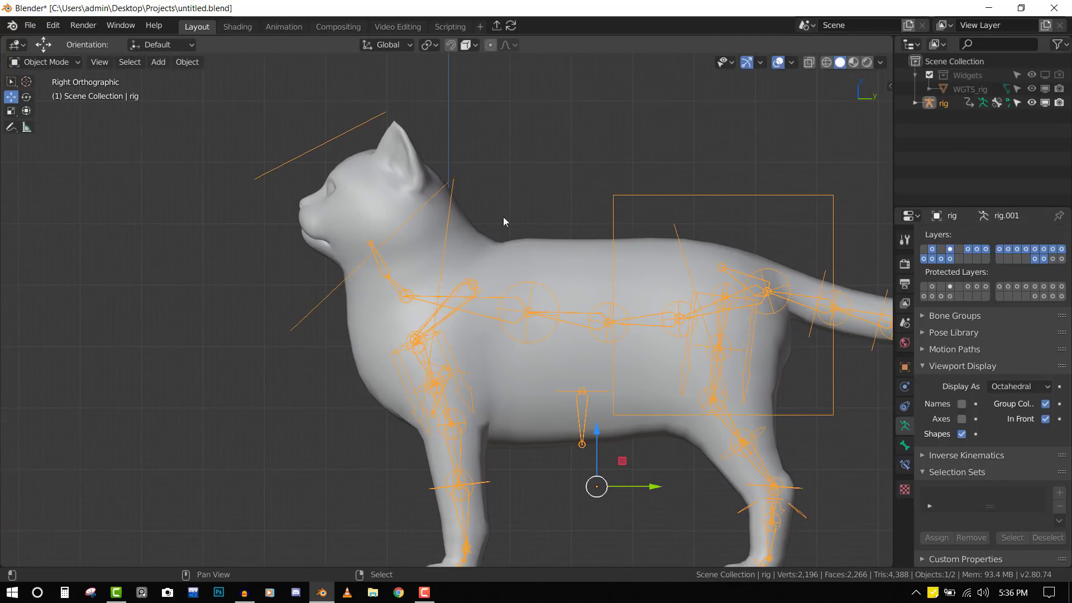
{"action": "left_click", "coordinate": [481, 233], "text": "shift"}
{"action": "key", "text": "ctrl+Tab"}
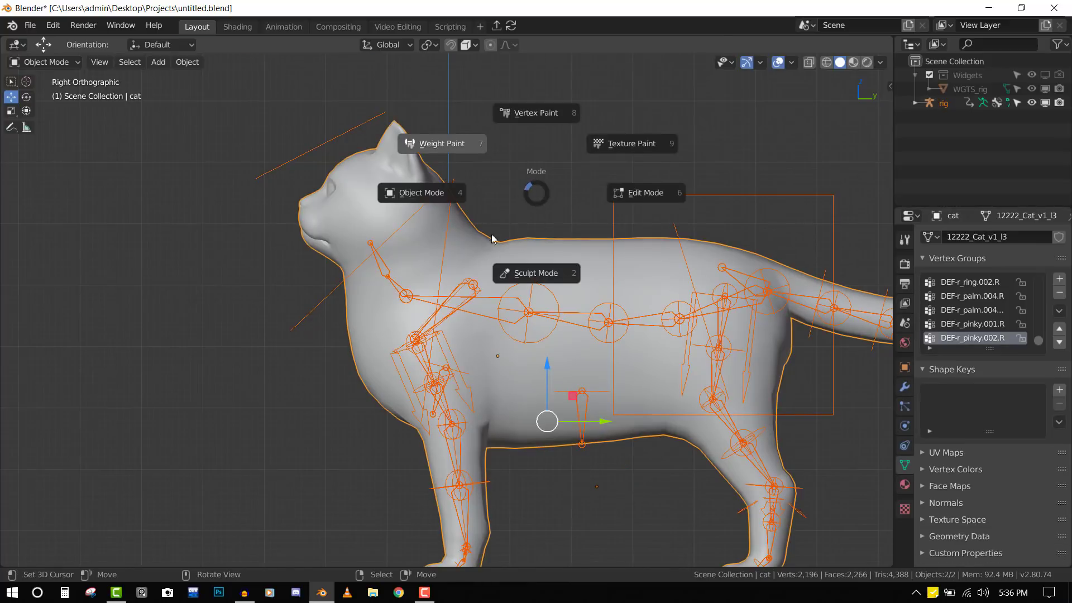
{"action": "left_click", "coordinate": [447, 146]}
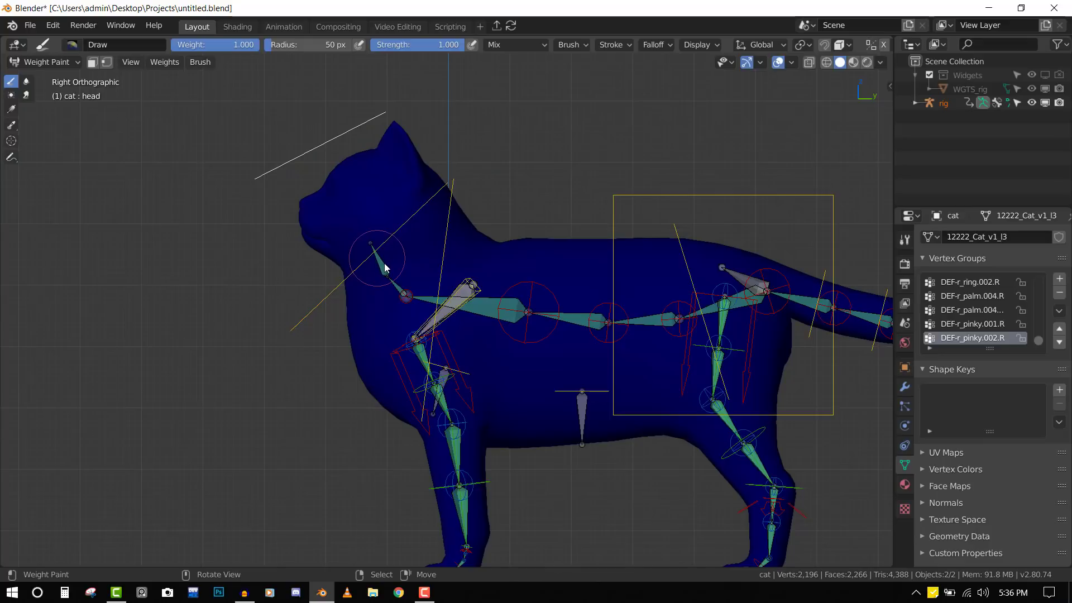
Step: Erase the DEF-spine.005 bone's weight from the lower neck and chest, using the Subtract brush with a 156 px radius
{"action": "left_click", "coordinate": [385, 255], "text": "ctrl"}
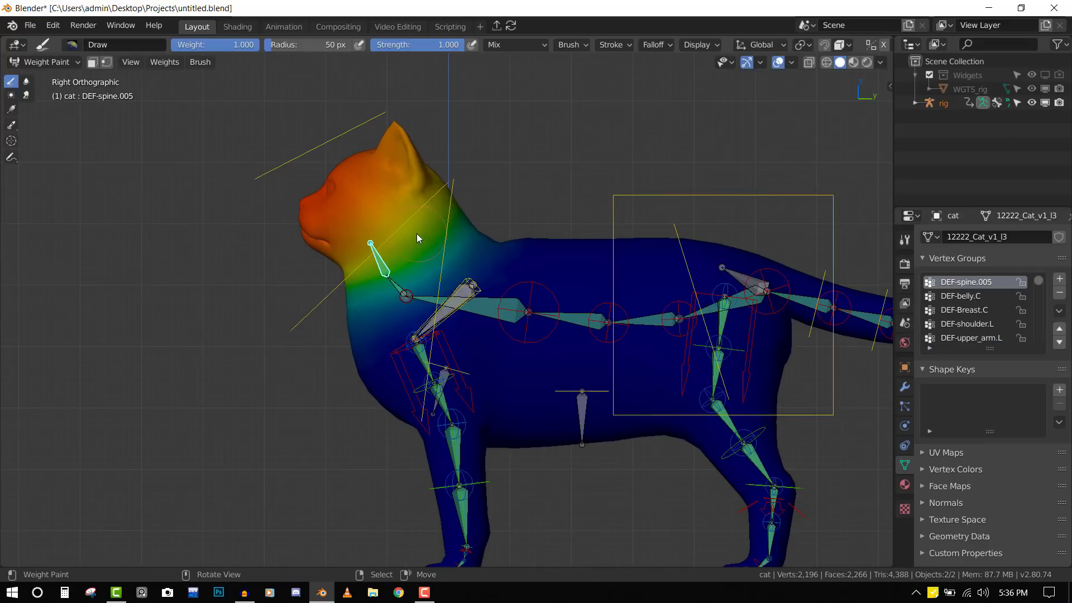
{"action": "key", "text": "f"}
{"action": "left_click", "coordinate": [497, 250]}
{"action": "left_click", "coordinate": [72, 44]}
{"action": "left_click", "coordinate": [446, 89]}
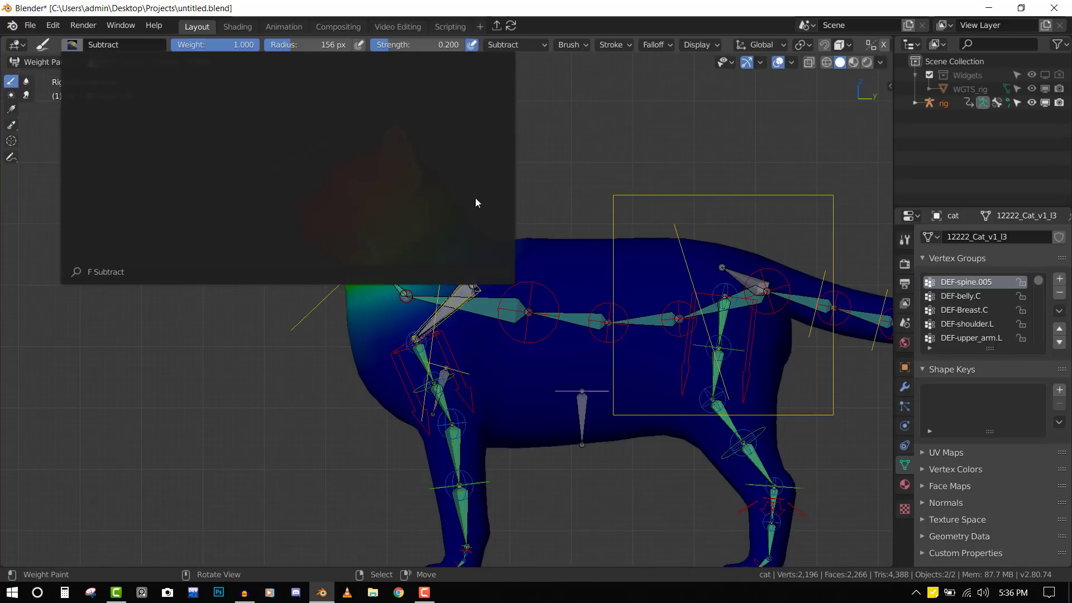
{"action": "mouse_move", "coordinate": [458, 299]}
{"action": "left_mouse_down"}
{"action": "mouse_move", "coordinate": [565, 242]}
{"action": "mouse_move", "coordinate": [523, 245]}
{"action": "mouse_move", "coordinate": [305, 378]}
{"action": "mouse_move", "coordinate": [393, 328]}
{"action": "left_mouse_up"}
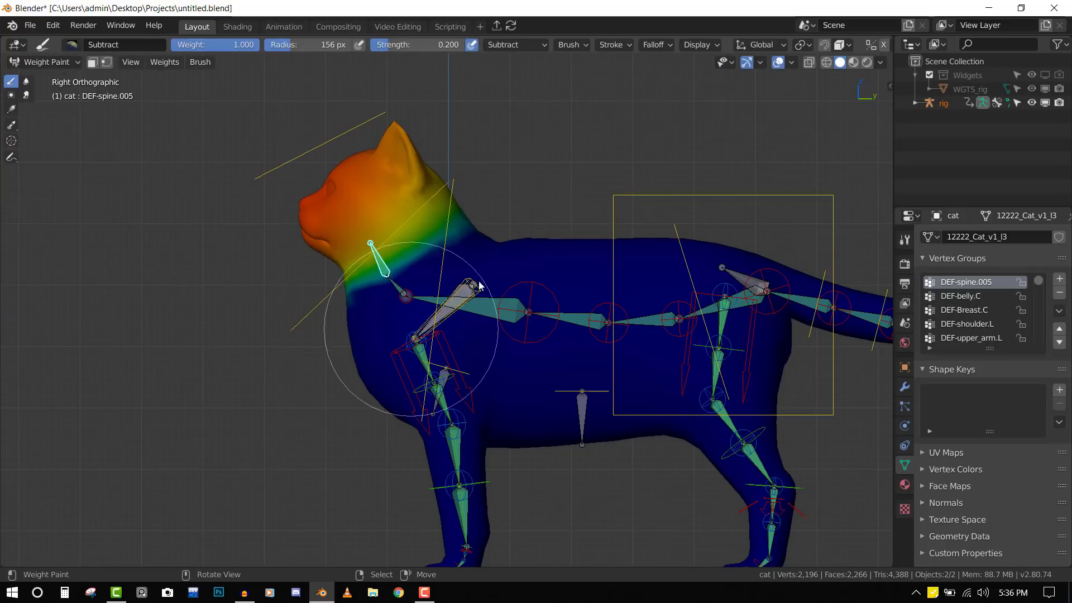
{"action": "middle_click_drag", "start_coordinate": [347, 357], "coordinate": [328, 333]}
{"action": "key", "text": "KP_3"}
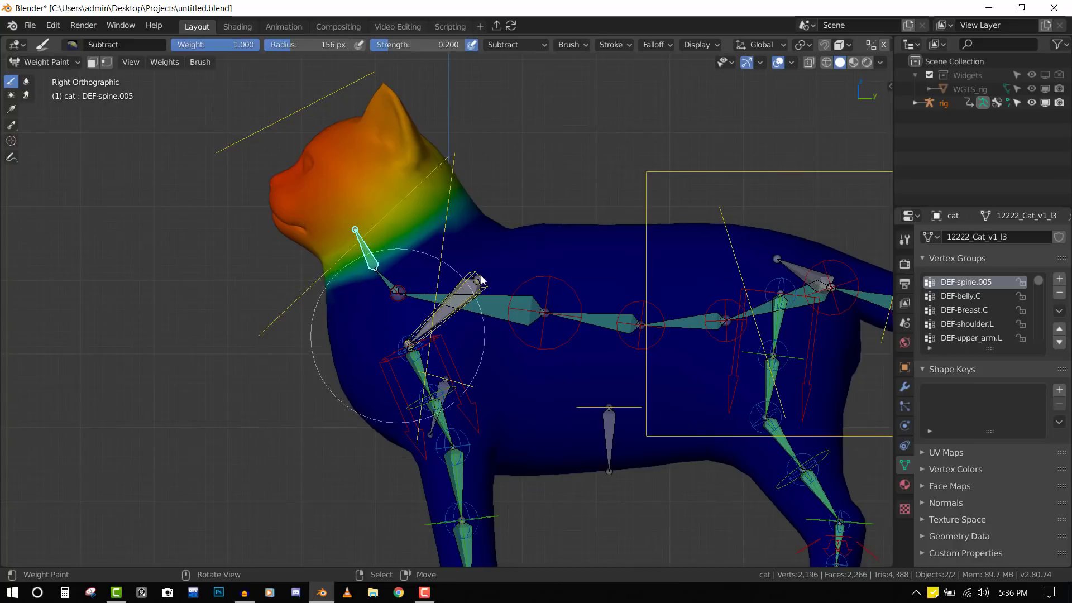
Step: Switch to the Blur brush and soften the edge of the DEF-spine.005 weights around the neck
{"action": "middle_click_drag", "start_coordinate": [575, 239], "coordinate": [391, 293]}
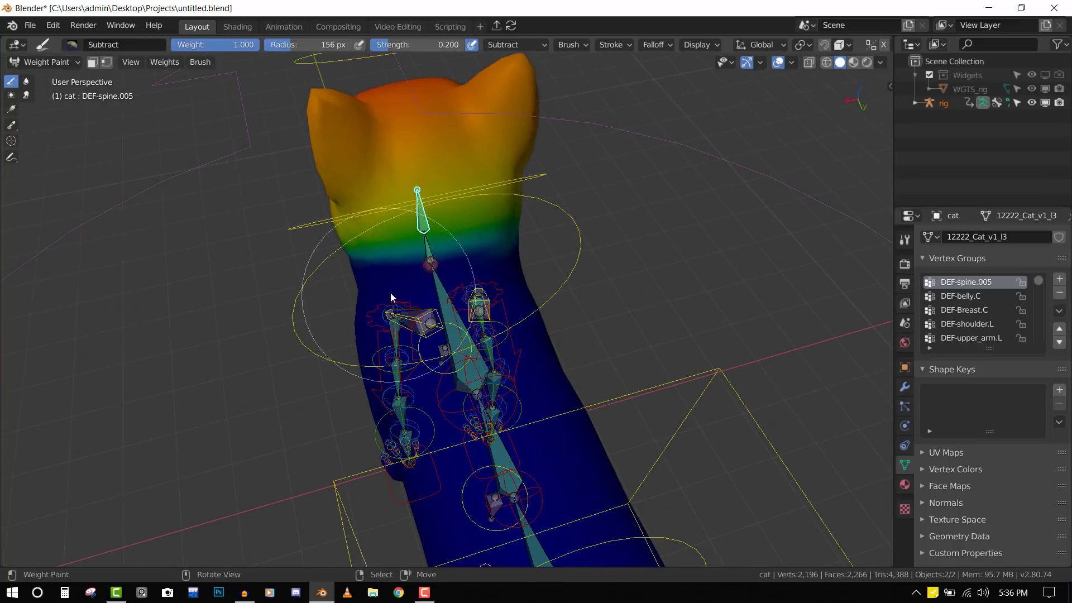
{"action": "key", "text": "KP_3"}
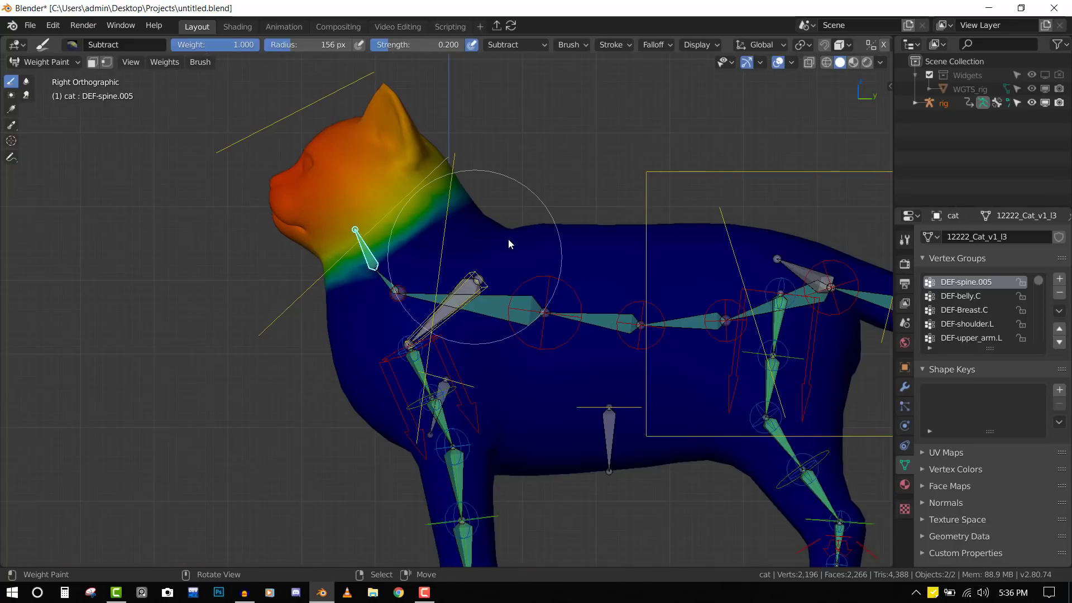
{"action": "key", "text": "shift+space"}
{"action": "left_click", "coordinate": [431, 279]}
{"action": "scroll", "coordinate": [363, 248], "scroll_direction": "up", "scroll_amount": 4}
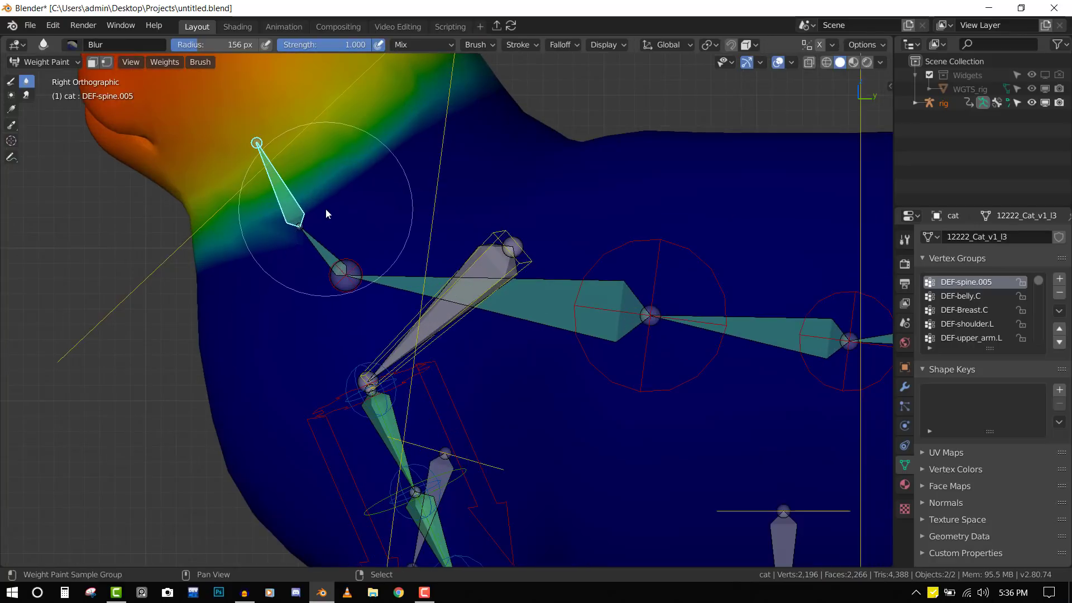
{"action": "scroll", "coordinate": [364, 279], "scroll_direction": "down", "scroll_amount": 2}
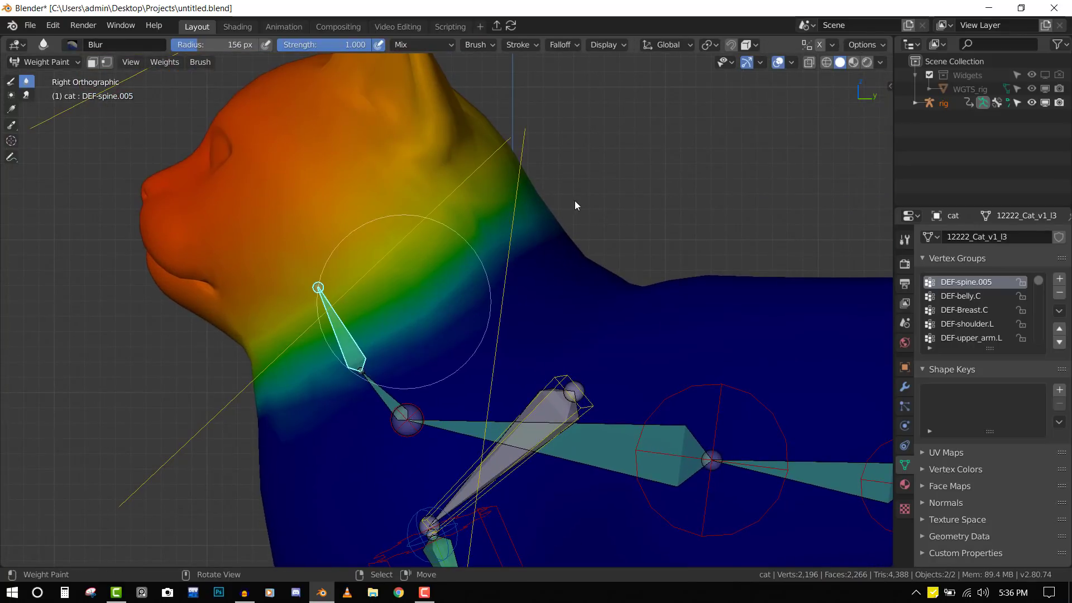
{"action": "scroll", "coordinate": [575, 200], "scroll_direction": "down", "scroll_amount": 2}
{"action": "middle_click_drag", "start_coordinate": [298, 353], "coordinate": [569, 348]}
{"action": "mouse_move", "coordinate": [387, 218]}
{"action": "middle_mouse_down"}
{"action": "mouse_move", "coordinate": [465, 290]}
{"action": "mouse_move", "coordinate": [353, 247]}
{"action": "middle_mouse_up"}
Step: Select the DEF-spine.004 bone and subtract its weight from the cat's head in the right side view
{"action": "middle_click_drag", "start_coordinate": [557, 296], "coordinate": [402, 372], "text": "alt"}
{"action": "left_click", "coordinate": [401, 366], "text": "ctrl"}
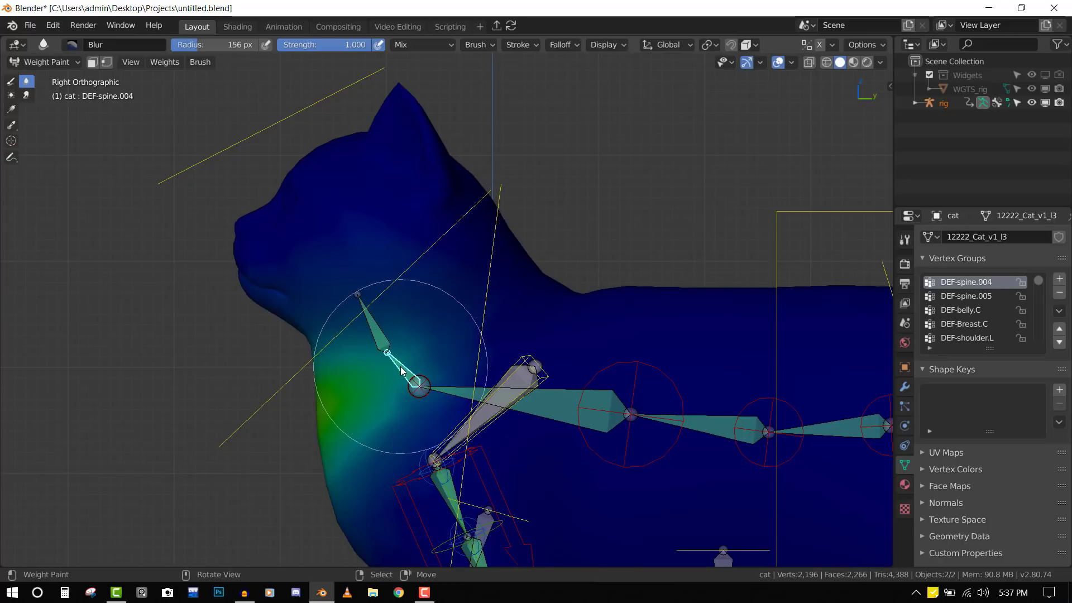
{"action": "key", "text": "shift+space"}
{"action": "left_click", "coordinate": [391, 300]}
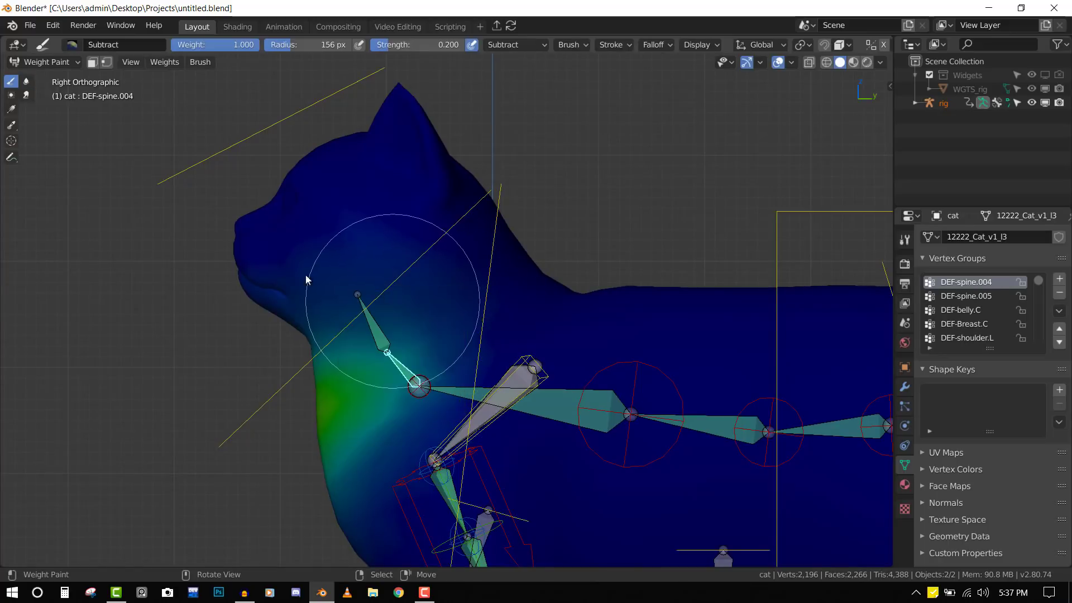
{"action": "scroll", "coordinate": [263, 326], "scroll_direction": "down", "scroll_amount": 4}
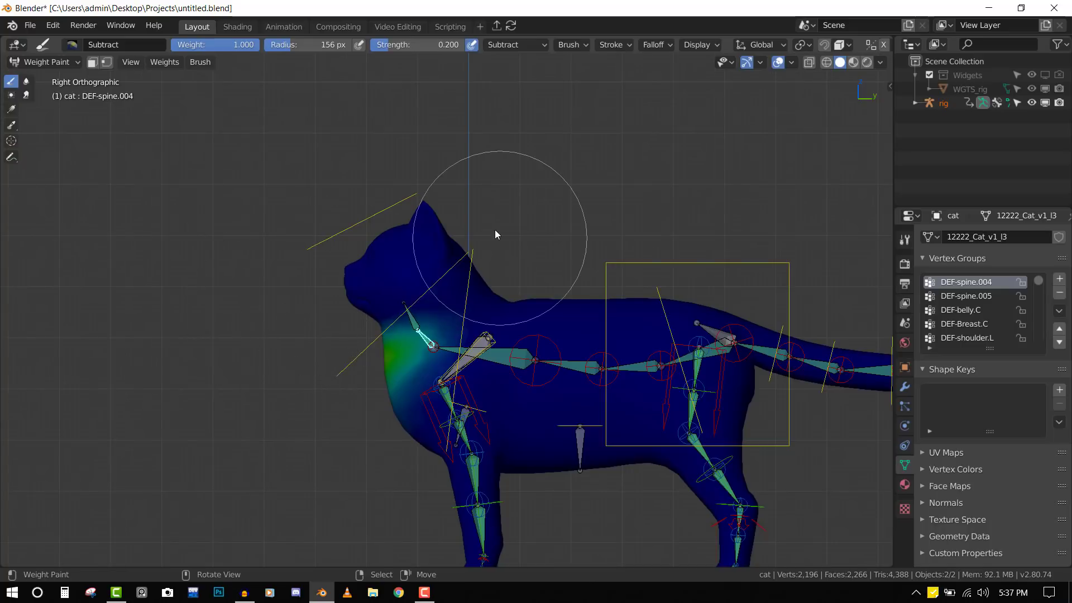
{"action": "left_click", "coordinate": [341, 232], "text": "ctrl"}
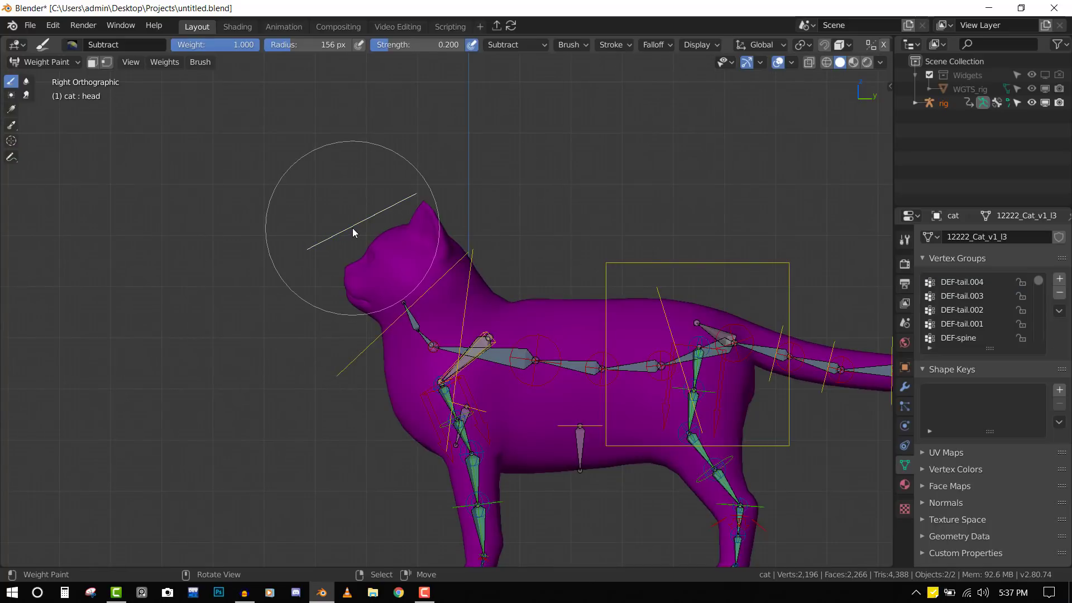
{"action": "scroll", "coordinate": [424, 346], "scroll_direction": "up", "scroll_amount": 2}
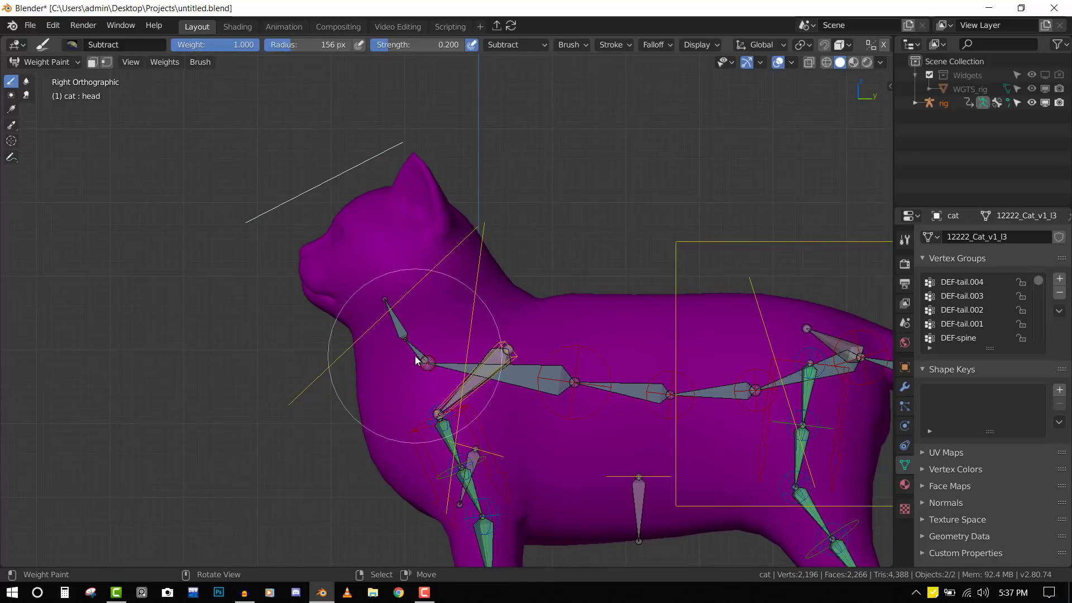
{"action": "left_click", "coordinate": [416, 360], "text": "ctrl"}
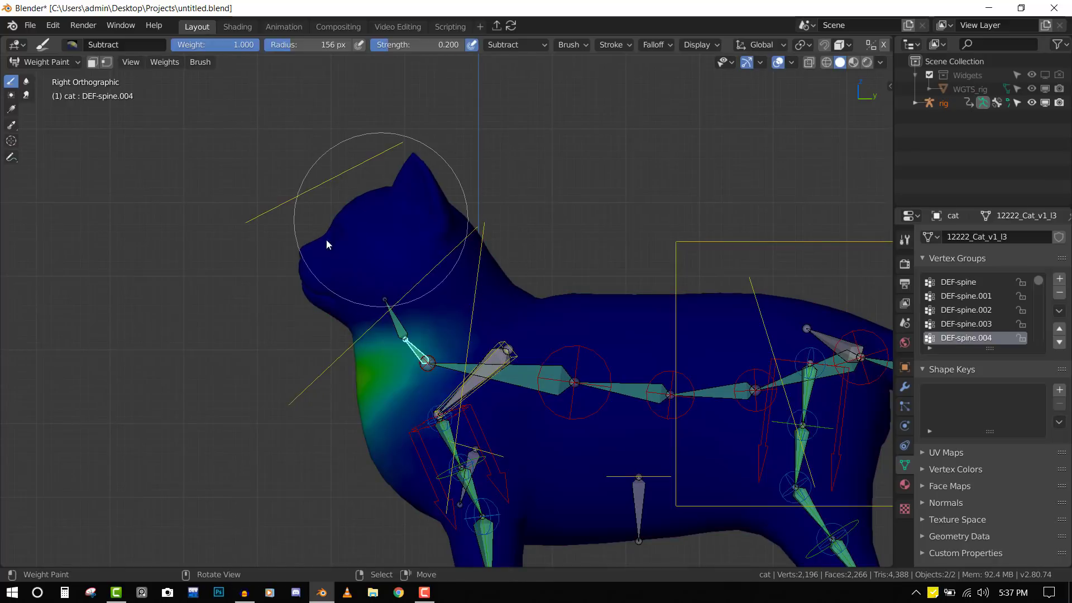
Step: Leave weight painting, select the rig and put it back in Pose Mode
{"action": "key", "text": "ctrl+Tab"}
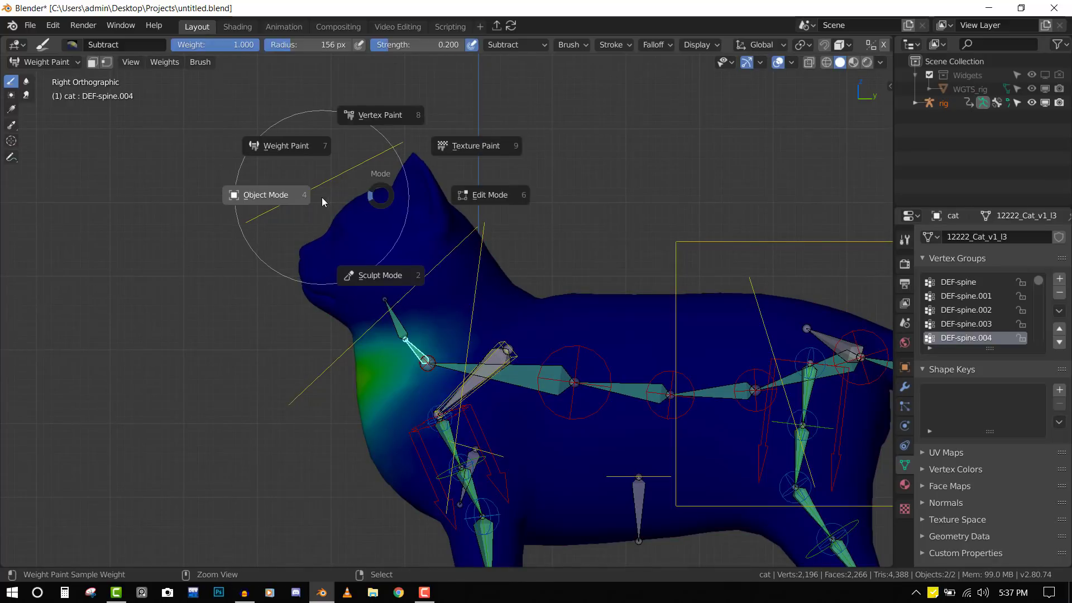
{"action": "left_click", "coordinate": [322, 197]}
{"action": "left_click", "coordinate": [396, 148]}
{"action": "key", "text": "ctrl+Tab"}
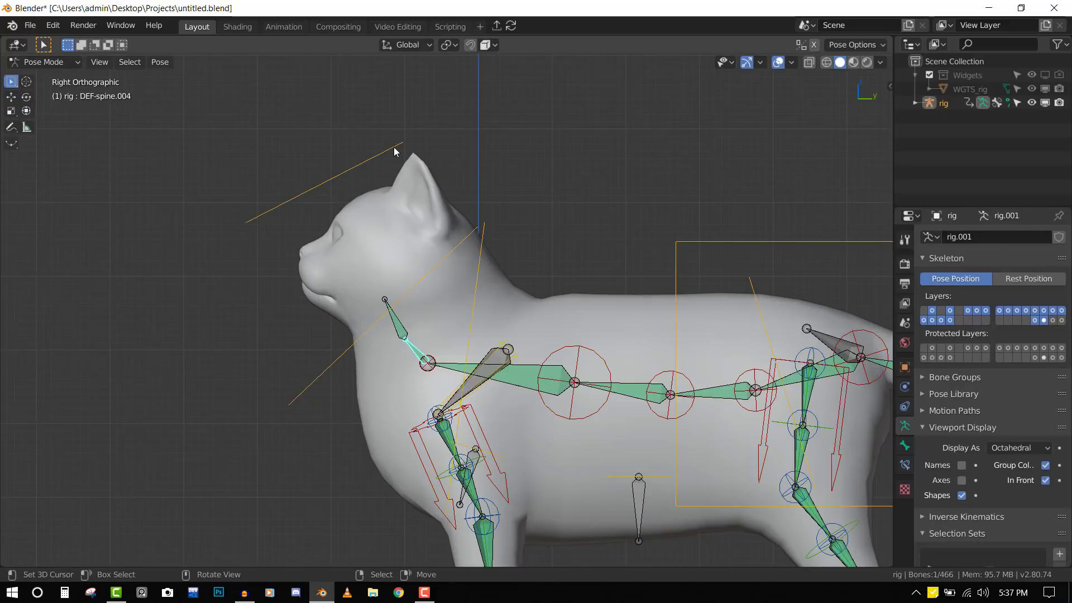
Step: Move the head control backward and up, and rotate it so that the head tilts slightly upward
{"action": "left_click", "coordinate": [400, 145]}
{"action": "key", "text": "g"}
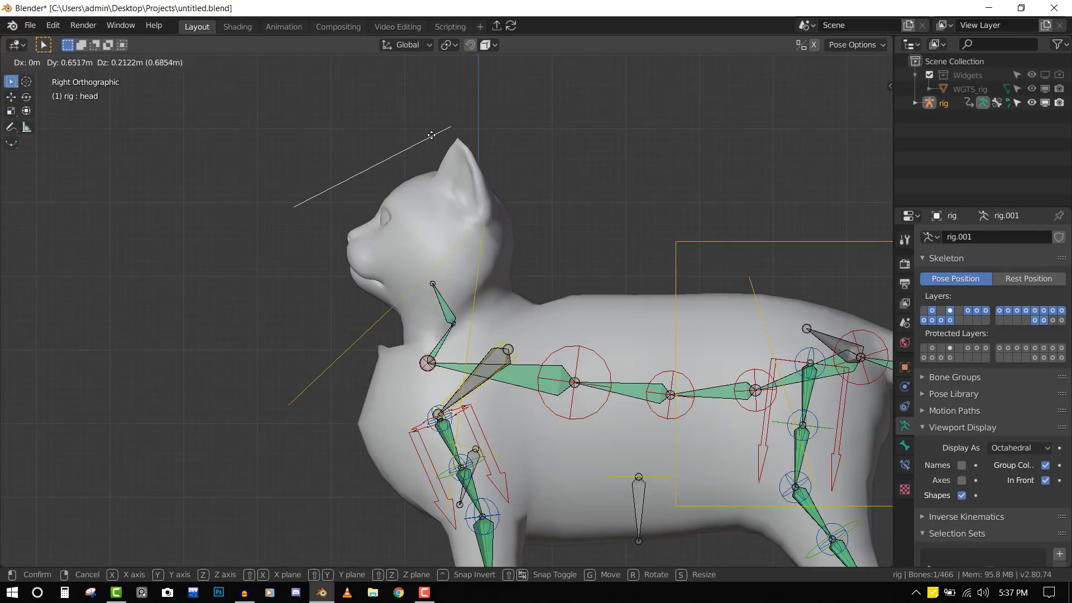
{"action": "left_click", "coordinate": [444, 114]}
{"action": "key", "text": "r"}
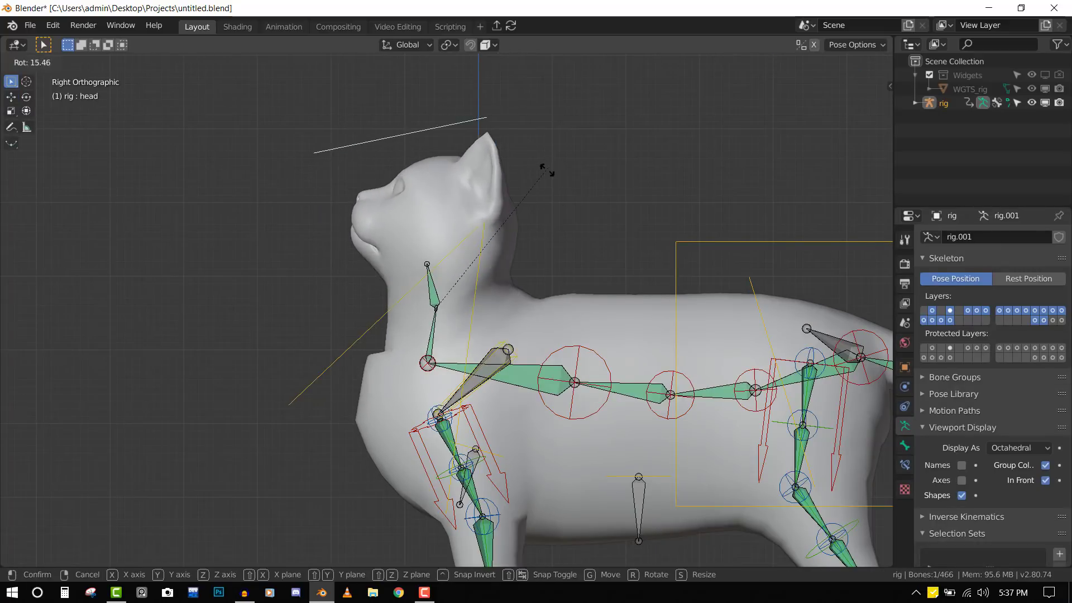
{"action": "left_click", "coordinate": [511, 176]}
Step: Return the cat mesh to Weight Paint mode together with the rig, and select the DEF-spine.004 bone
{"action": "key", "text": "ctrl+Tab"}
{"action": "left_click", "coordinate": [503, 217], "text": "shift"}
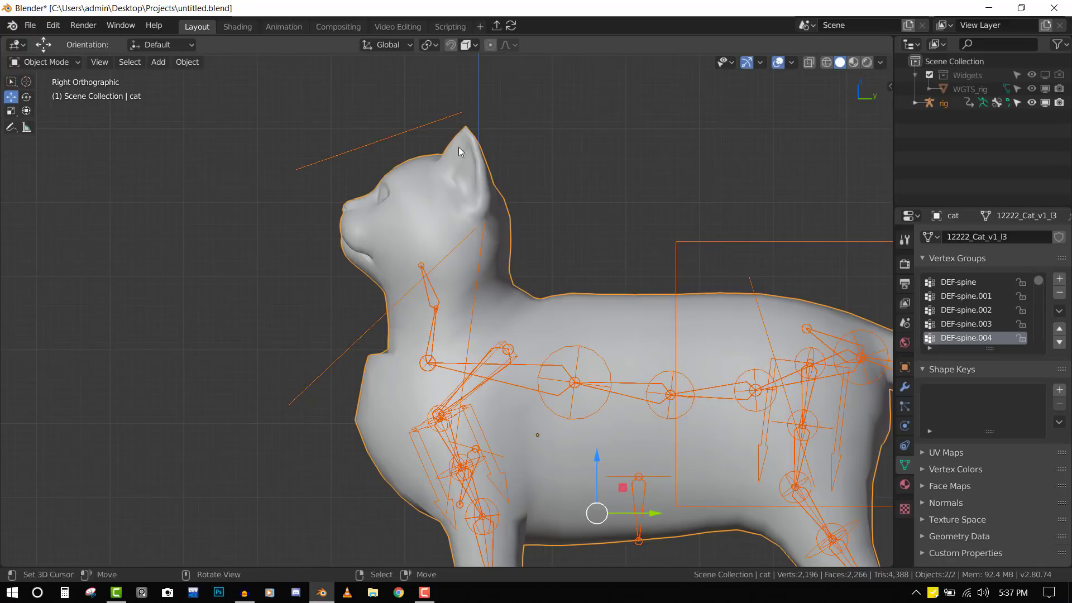
{"action": "key", "text": "ctrl+Tab"}
{"action": "left_click", "coordinate": [351, 98]}
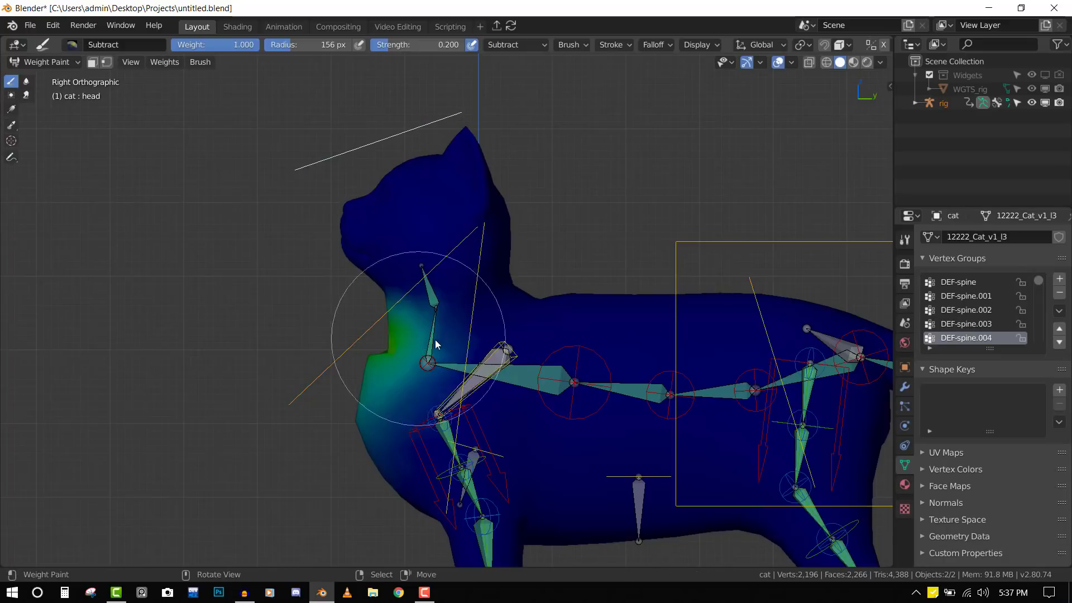
{"action": "left_click", "coordinate": [434, 334], "text": "ctrl"}
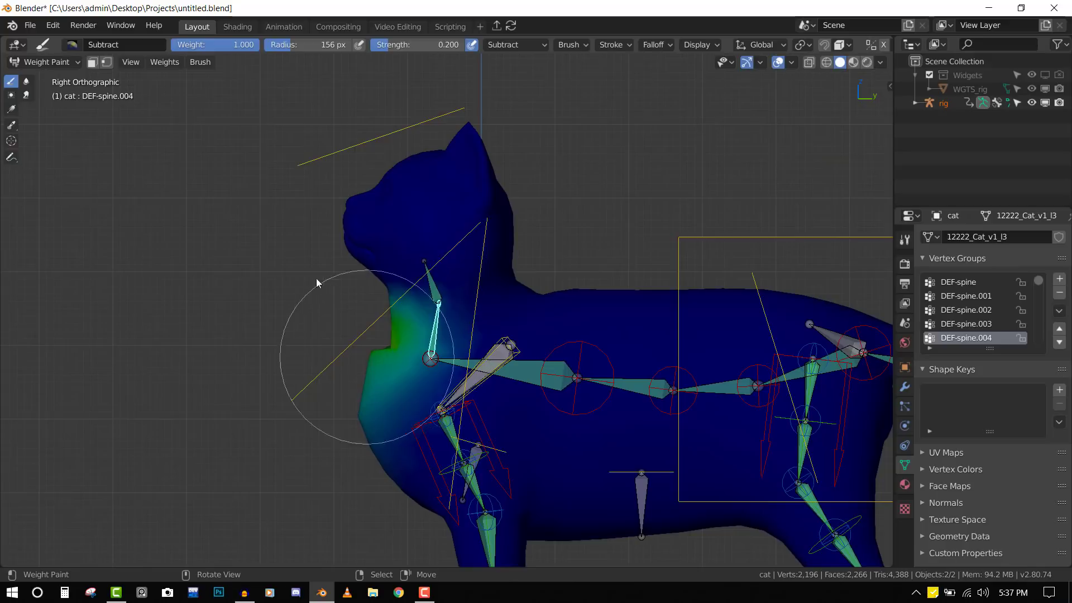
Step: Subtract the DEF-spine.004 bone's weight from the cat's chest on both sides
{"action": "middle_click_drag", "start_coordinate": [385, 353], "coordinate": [376, 300], "text": "shift"}
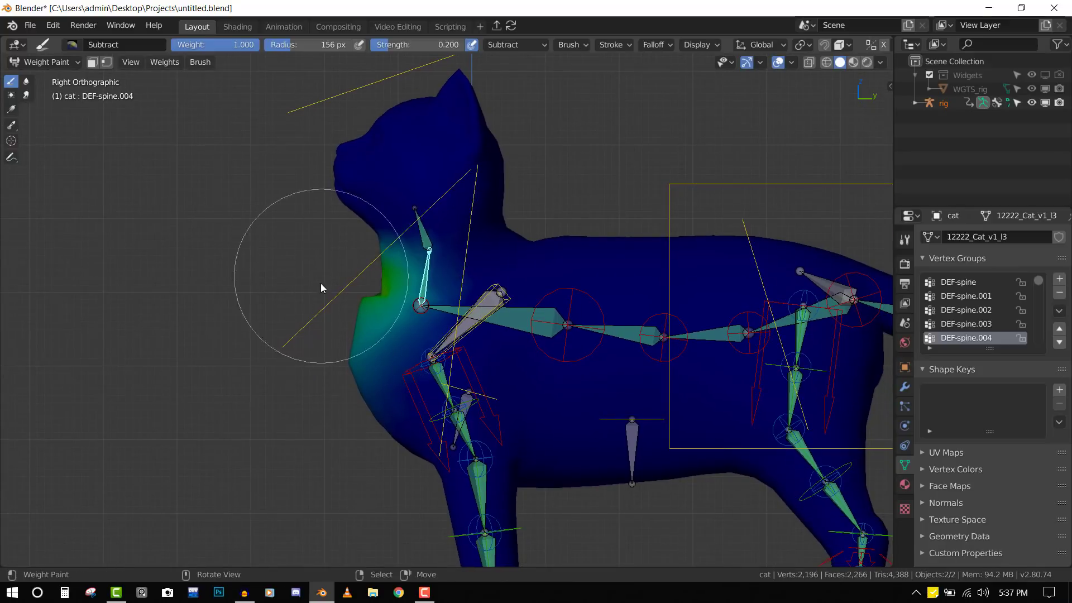
{"action": "mouse_move", "coordinate": [372, 323]}
{"action": "left_mouse_down"}
{"action": "mouse_move", "coordinate": [365, 314]}
{"action": "mouse_move", "coordinate": [358, 331]}
{"action": "left_mouse_up"}
{"action": "middle_click_drag", "start_coordinate": [357, 326], "coordinate": [449, 371]}
{"action": "left_click_drag", "start_coordinate": [449, 367], "coordinate": [440, 362]}
{"action": "key", "text": "KP_3"}
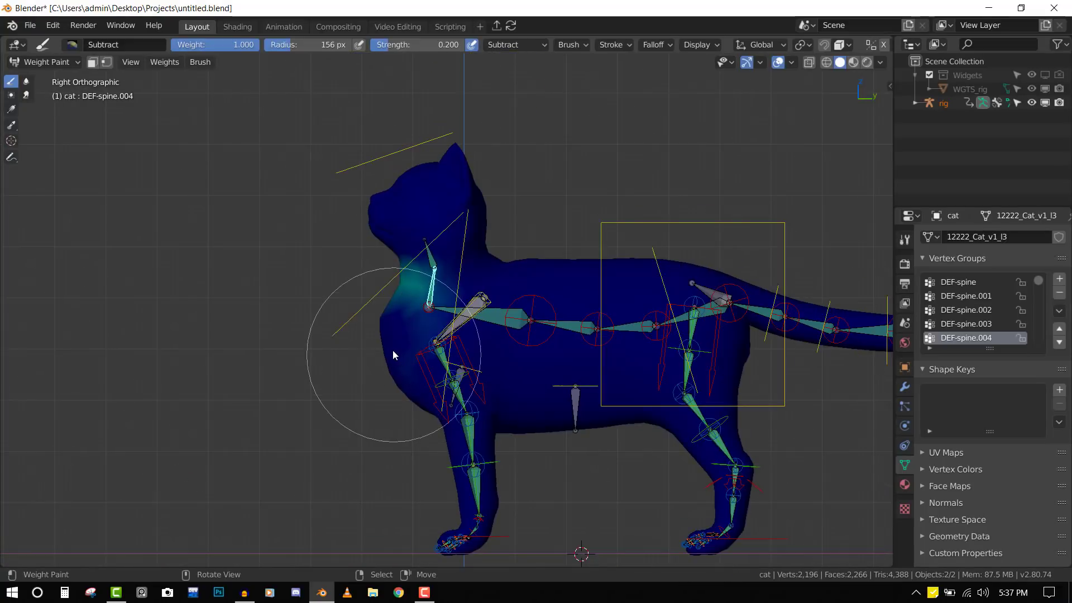
Step: Switch to the Blur brush and smooth the DEF-spine.004 weights around the throat
{"action": "scroll", "coordinate": [372, 350], "scroll_direction": "up", "scroll_amount": 2}
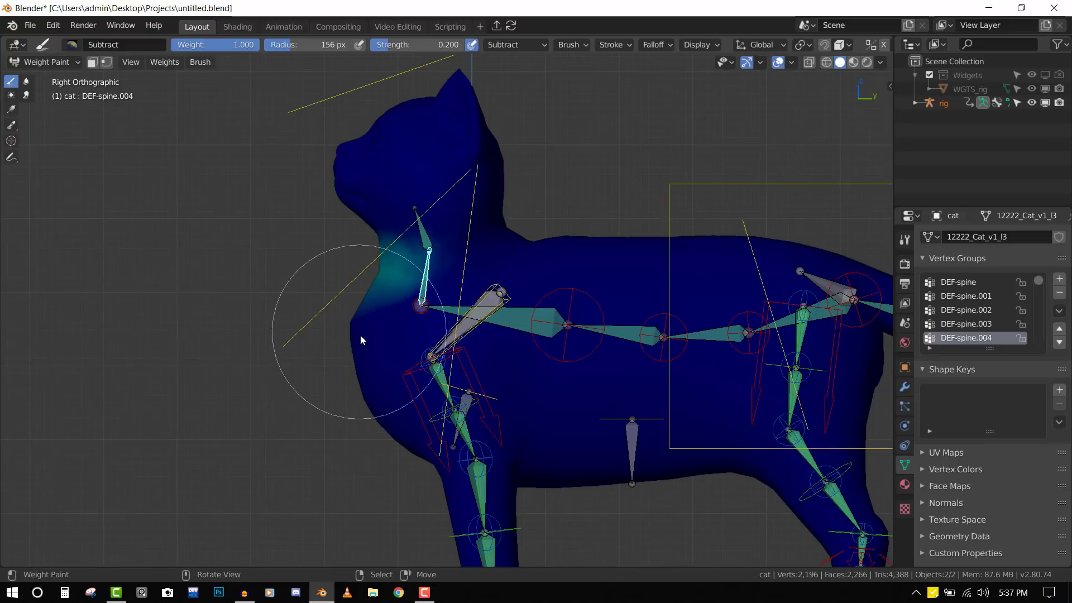
{"action": "key", "text": "shift+space"}
{"action": "left_click", "coordinate": [345, 341]}
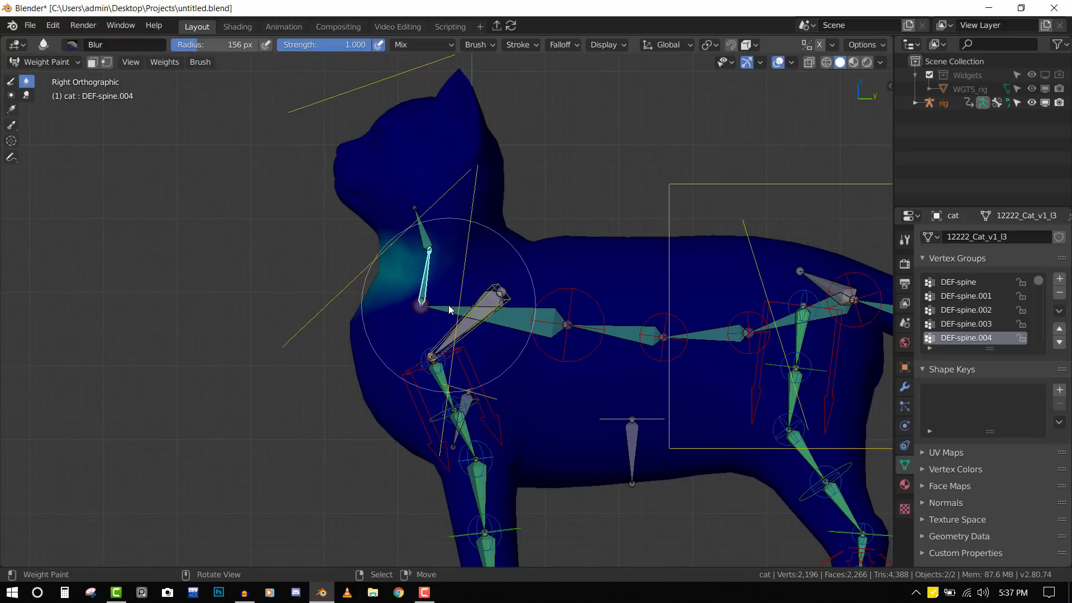
Step: Select the DEF-spine.003 bone and use the Add brush to paint its weight onto the front of the cat's chest on both sides
{"action": "right_click", "coordinate": [450, 305]}
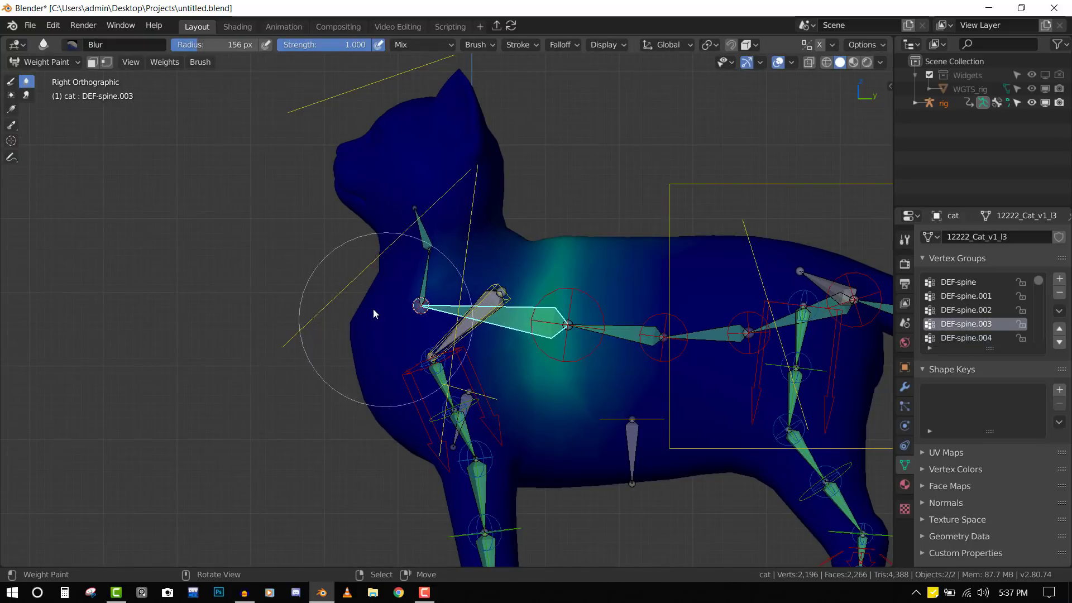
{"action": "key", "text": "shift+space"}
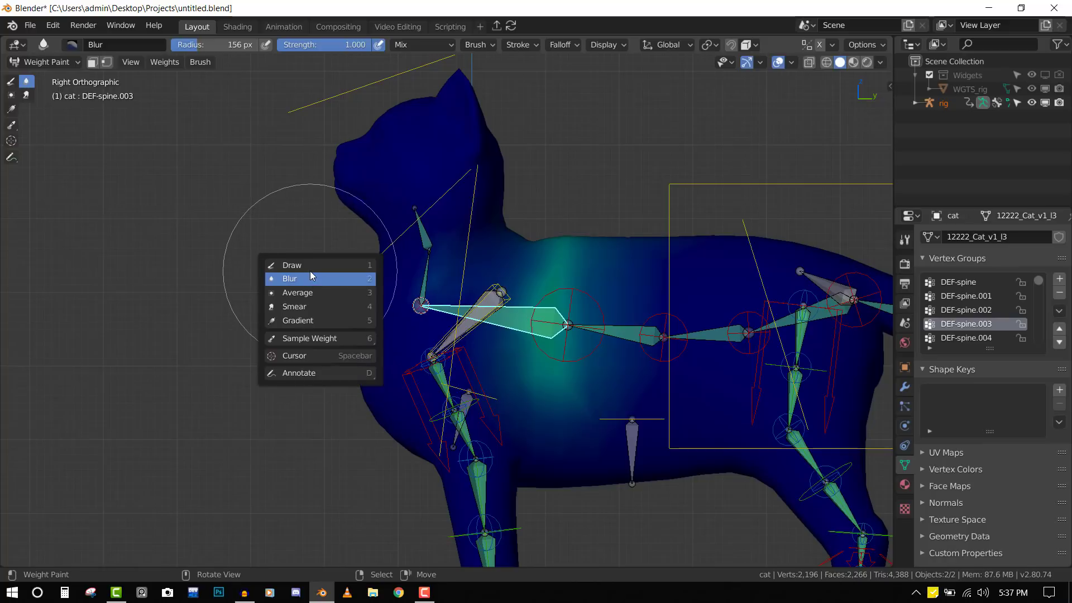
{"action": "left_click", "coordinate": [311, 268]}
{"action": "left_click", "coordinate": [82, 44]}
{"action": "left_click", "coordinate": [93, 89]}
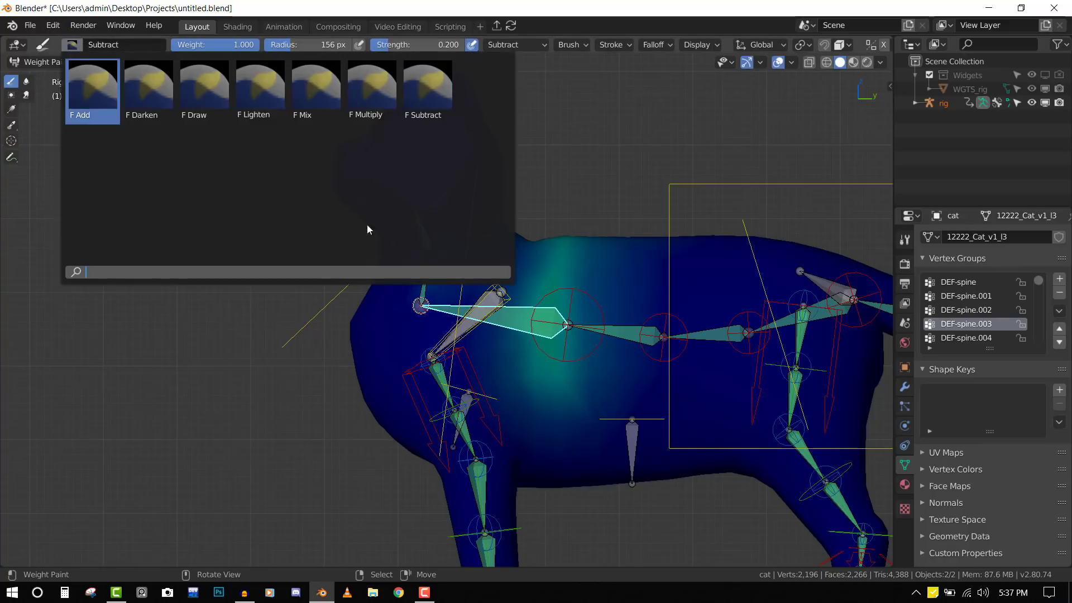
{"action": "mouse_move", "coordinate": [370, 317]}
{"action": "left_mouse_down"}
{"action": "mouse_move", "coordinate": [357, 313]}
{"action": "mouse_move", "coordinate": [383, 273]}
{"action": "mouse_move", "coordinate": [377, 288]}
{"action": "left_mouse_up"}
{"action": "middle_click_drag", "start_coordinate": [364, 320], "coordinate": [519, 311]}
{"action": "mouse_move", "coordinate": [519, 311]}
{"action": "left_mouse_down"}
{"action": "mouse_move", "coordinate": [537, 308]}
{"action": "mouse_move", "coordinate": [541, 324]}
{"action": "mouse_move", "coordinate": [521, 317]}
{"action": "mouse_move", "coordinate": [517, 367]}
{"action": "mouse_move", "coordinate": [534, 354]}
{"action": "left_mouse_up"}
Step: Switch to the Blur brush for the DEF-spine.003 weights on the chest
{"action": "key", "text": "shift+space"}
{"action": "left_click", "coordinate": [506, 335]}
{"action": "key", "text": "KP_3"}
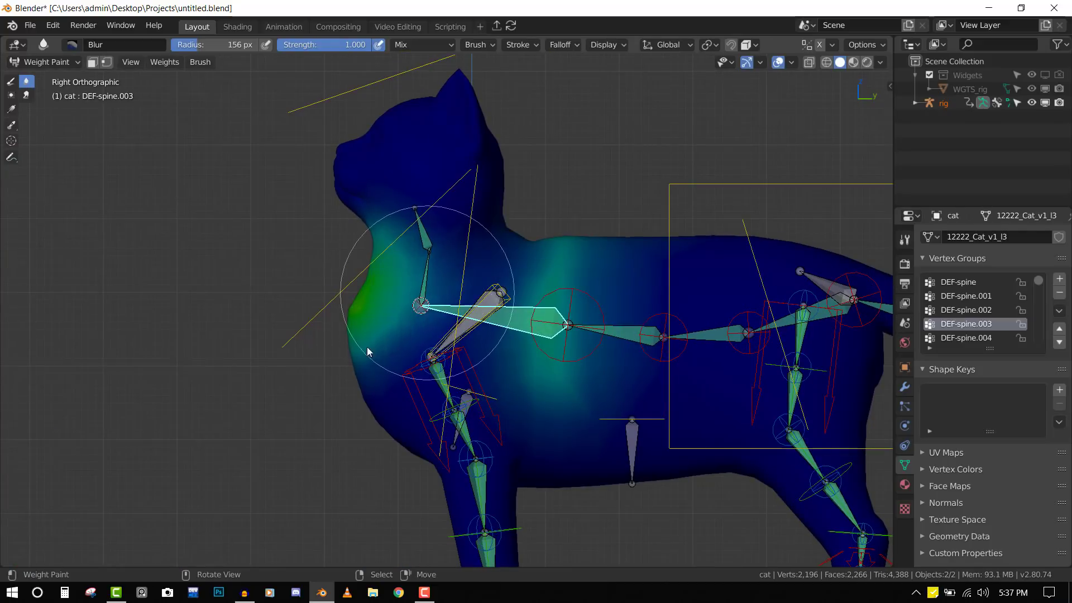
Step: Return the cat mesh to Object Mode, put the rig in Pose Mode, and clear the rotation and location of all bones
{"action": "key", "text": "ctrl+Tab"}
{"action": "left_click", "coordinate": [300, 279]}
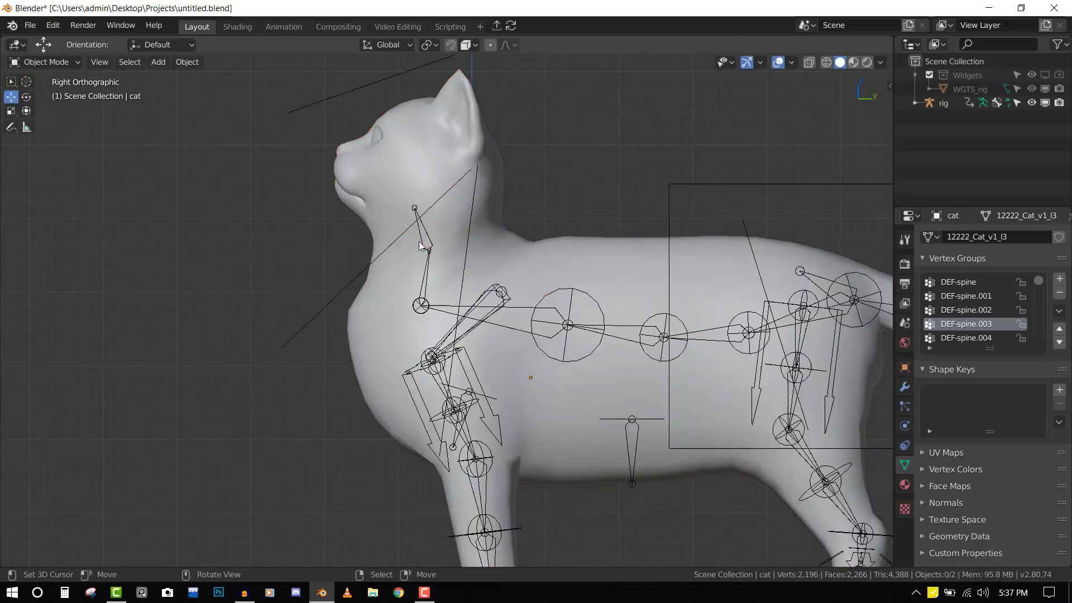
{"action": "right_click", "coordinate": [440, 161]}
{"action": "key", "text": "ctrl+Tab"}
{"action": "key", "text": "a"}
{"action": "key", "text": "alt+r"}
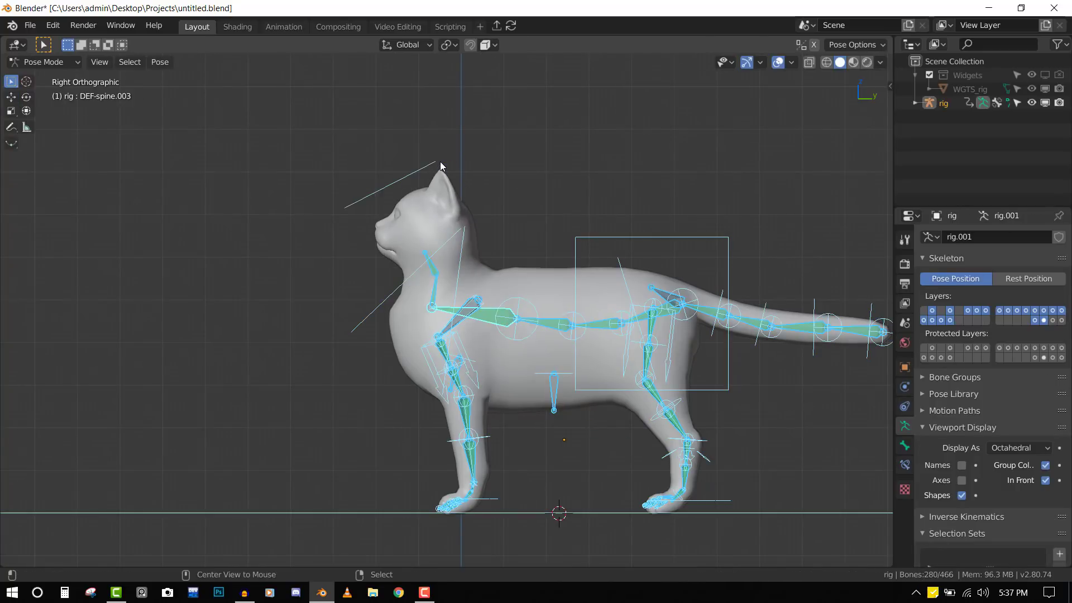
{"action": "key", "text": "alt+g"}
Step: Select the head control and move it to test the neck and chest deformation
{"action": "left_click", "coordinate": [384, 192]}
{"action": "key", "text": "r"}
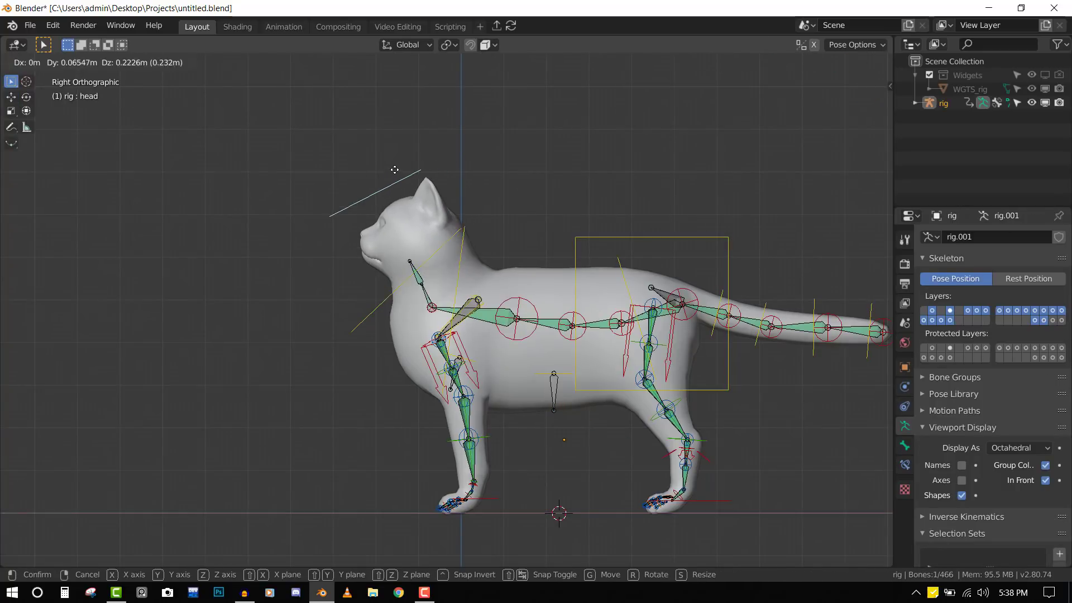
{"action": "right_click", "coordinate": [519, 242]}
{"action": "key", "text": "g"}
{"action": "left_click", "coordinate": [492, 242]}
Step: Rotate the head control freely with trackball rotation so that the cat's head turns to one side
{"action": "key", "text": "KP_1"}
{"action": "key", "text": "r"}
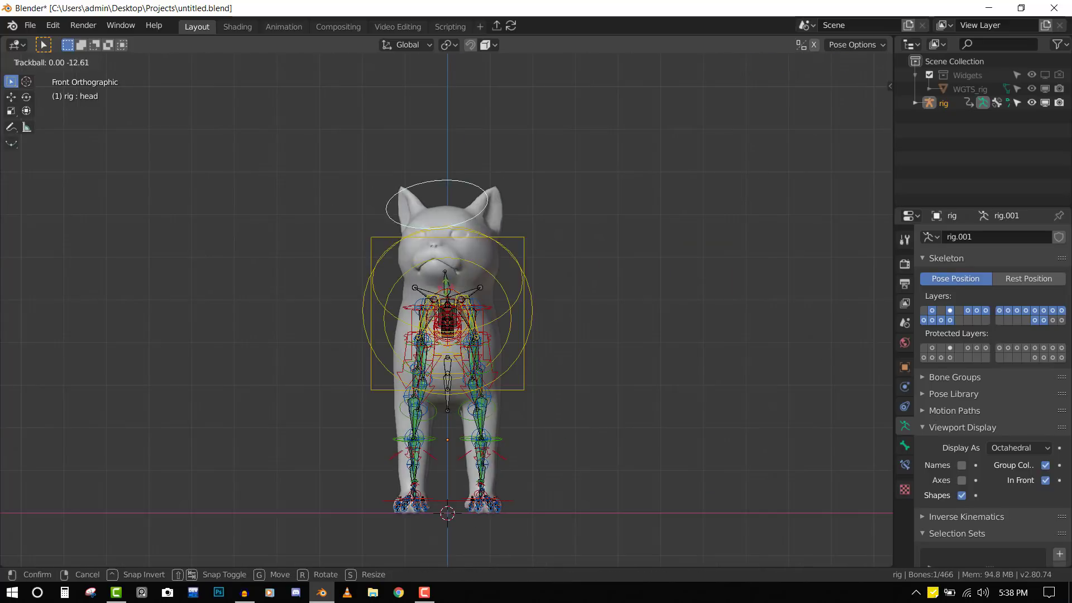
{"action": "left_click", "coordinate": [592, 222]}
{"action": "key", "text": "q"}
{"action": "left_click", "coordinate": [592, 221]}
{"action": "middle_click_drag", "start_coordinate": [547, 275], "coordinate": [541, 282]}
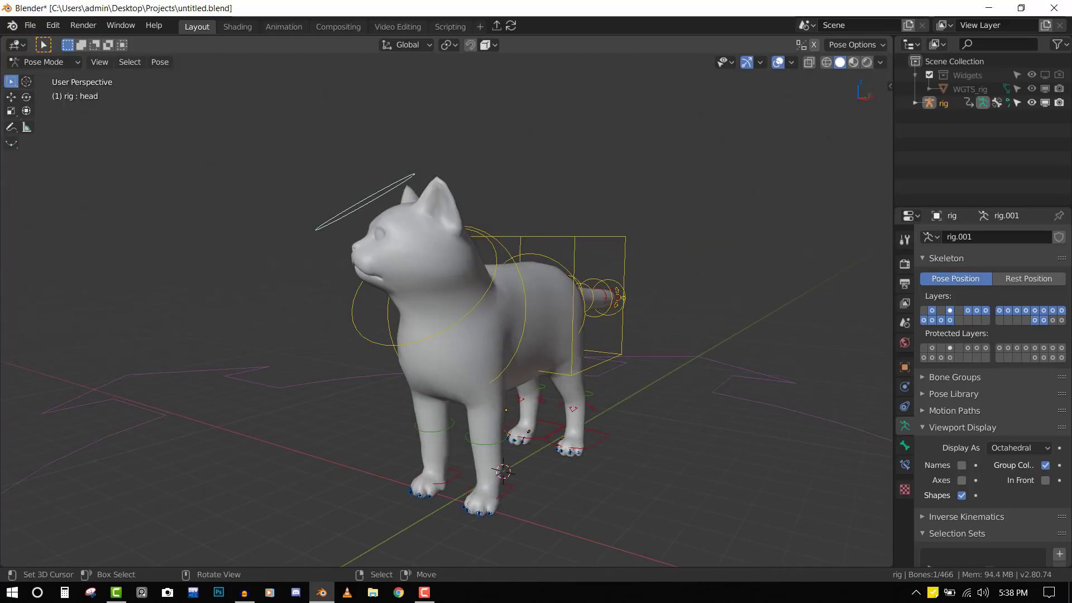
Step: Turn the head control toward the opposite side and raise it to test the neck from another angle
{"action": "key", "text": "r"}
{"action": "left_click", "coordinate": [547, 292]}
{"action": "key", "text": "g"}
{"action": "left_click", "coordinate": [542, 298]}
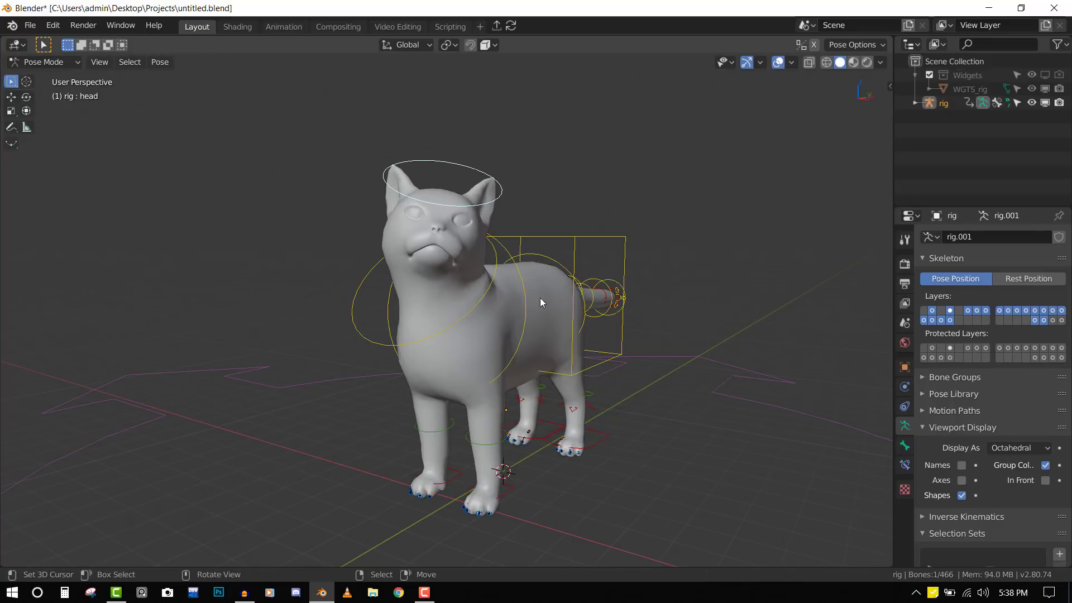
Step: Clear the location and rotation of every bone to reset the head pose
{"action": "key", "text": "a"}
{"action": "key", "text": "alt+g"}
{"action": "key", "text": "alt+r"}
Step: Select the tail_master control and rotate it about -51° in side view so that the tail curls upward
{"action": "key", "text": "KP_3"}
{"action": "middle_click_drag", "start_coordinate": [737, 311], "coordinate": [598, 269], "text": "shift"}
{"action": "left_click", "coordinate": [770, 290]}
{"action": "key", "text": "r"}
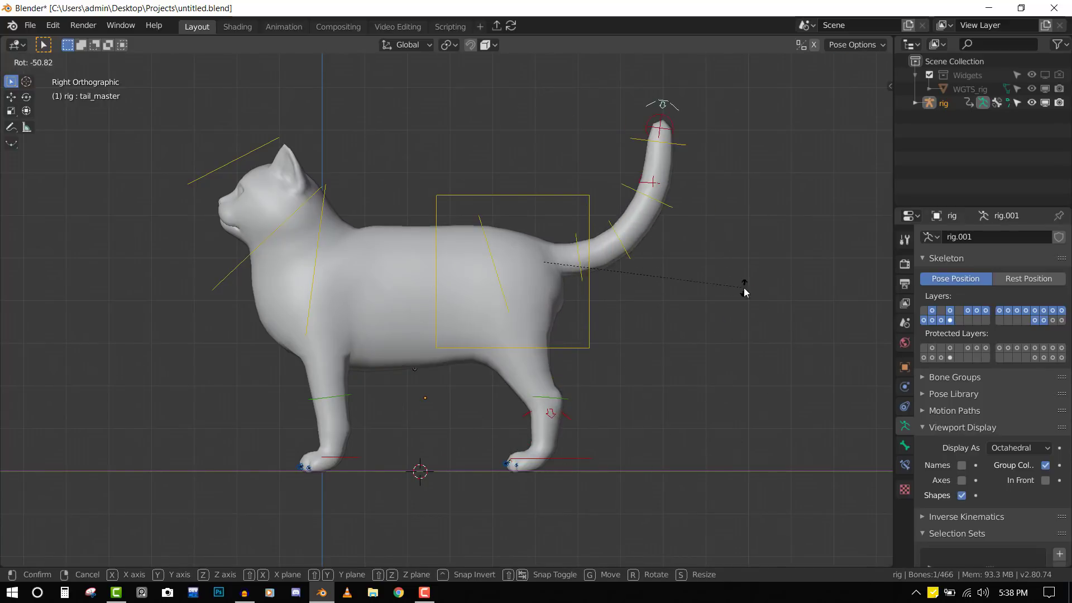
{"action": "left_click", "coordinate": [744, 288]}
Step: Try to swing the raised tail sideways with the tail_master control as seen from behind the cat
{"action": "middle_click_drag", "start_coordinate": [702, 248], "coordinate": [690, 222]}
{"action": "key", "text": "ctrl+KP_3"}
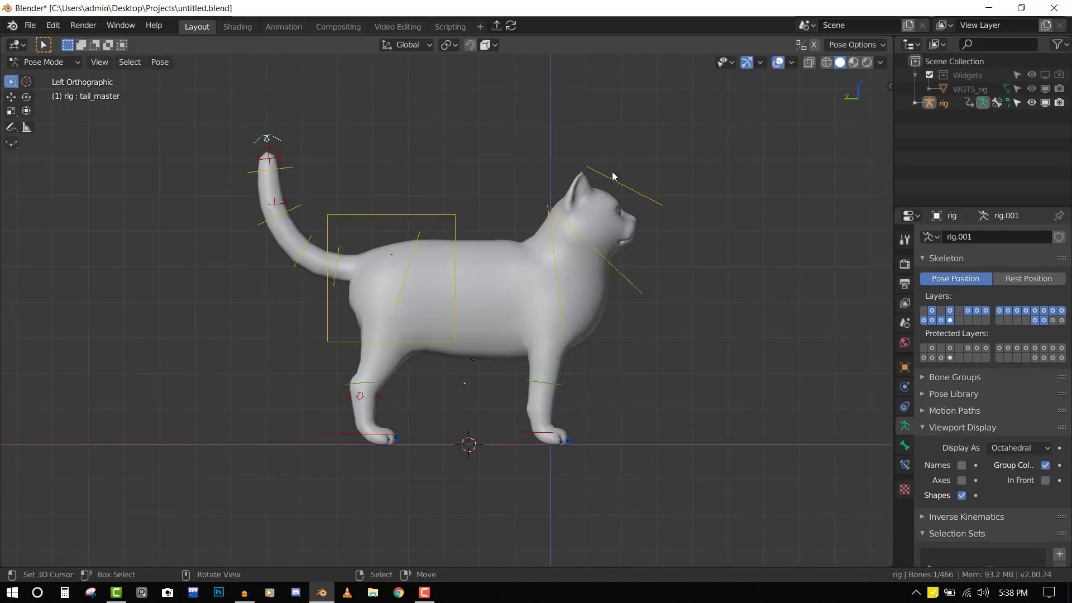
{"action": "scroll", "coordinate": [592, 185], "scroll_direction": "up", "scroll_amount": 1}
{"action": "key", "text": "KP_1"}
{"action": "key", "text": "ctrl+KP_1"}
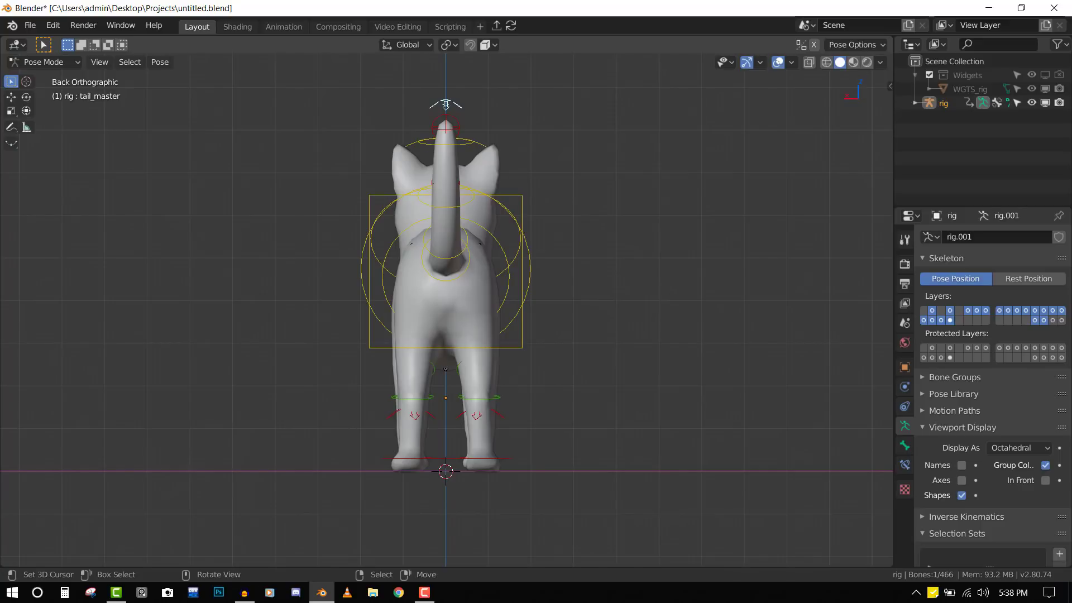
{"action": "key", "text": "r"}
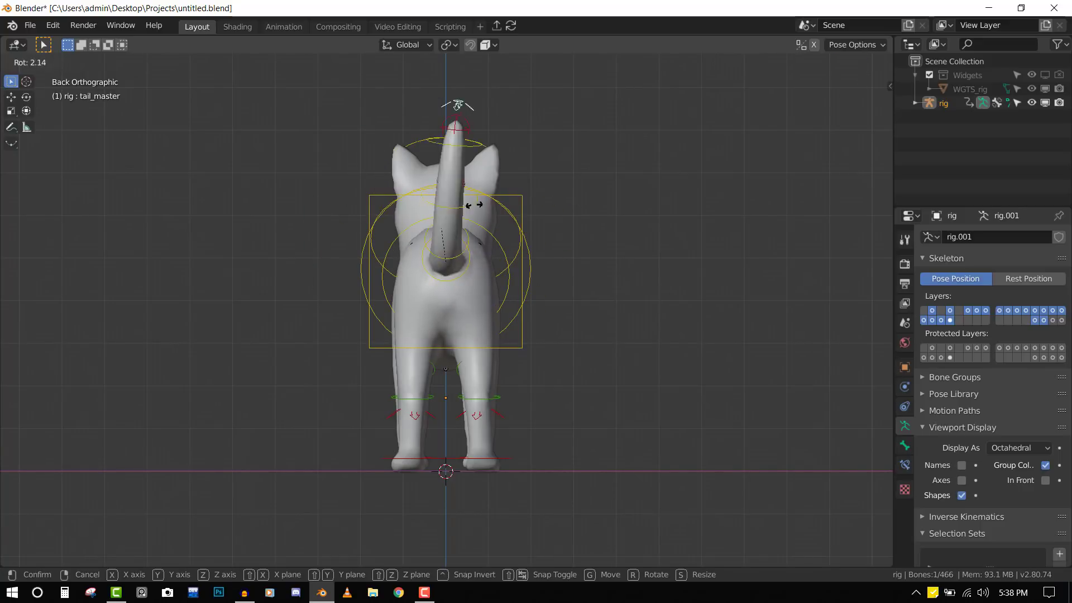
{"action": "right_click", "coordinate": [537, 226]}
Step: Clear the rotation of the tail_master control
{"action": "key", "text": "KP_3"}
{"action": "key", "text": "alt+r"}
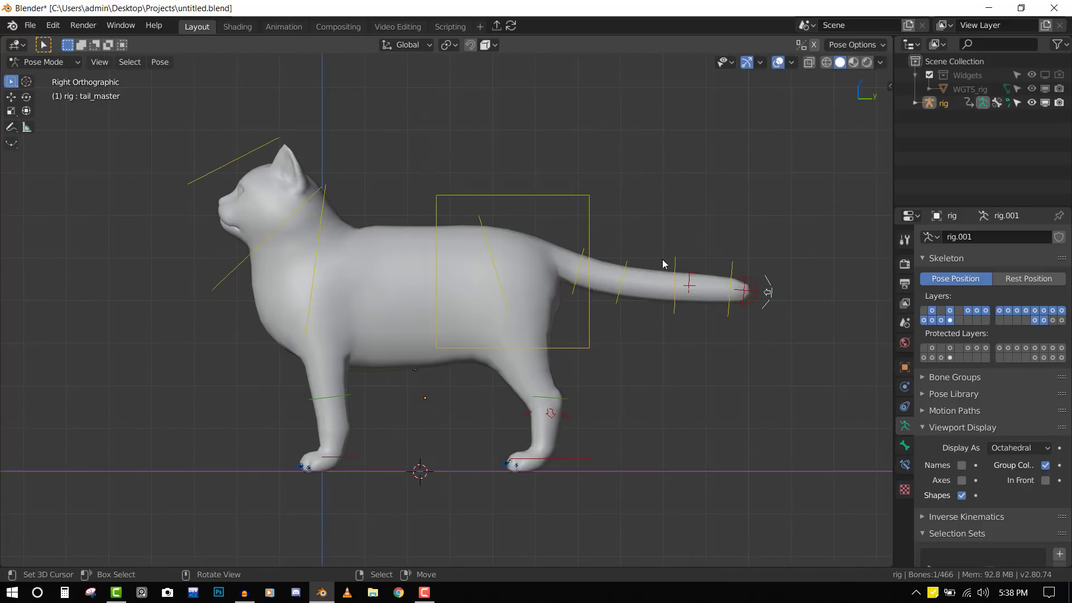
{"action": "middle_click_drag", "start_coordinate": [663, 263], "coordinate": [484, 262]}
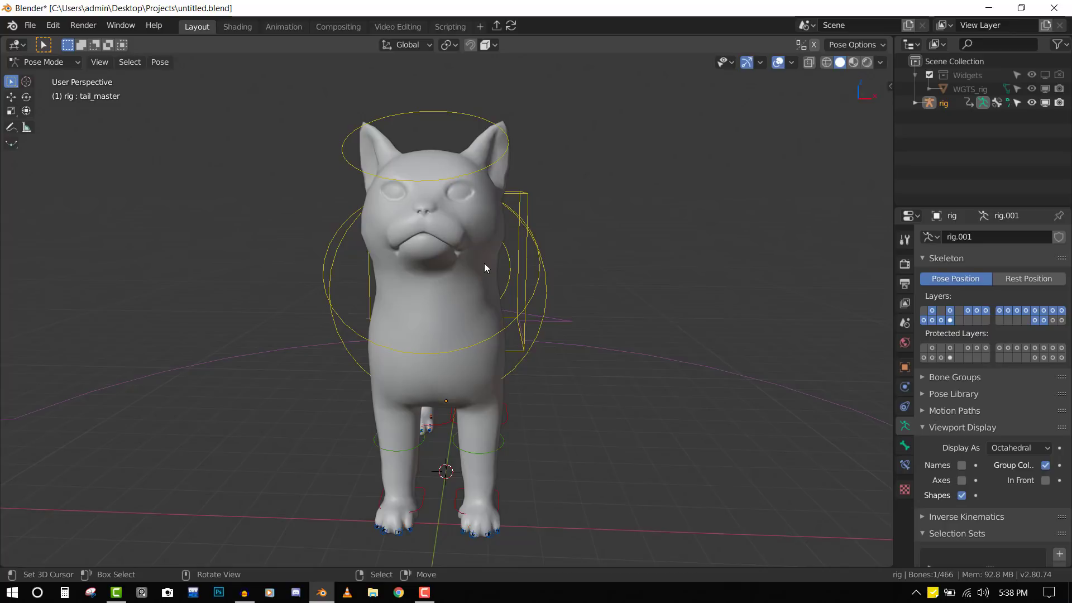
{"action": "key", "text": "KP_1"}
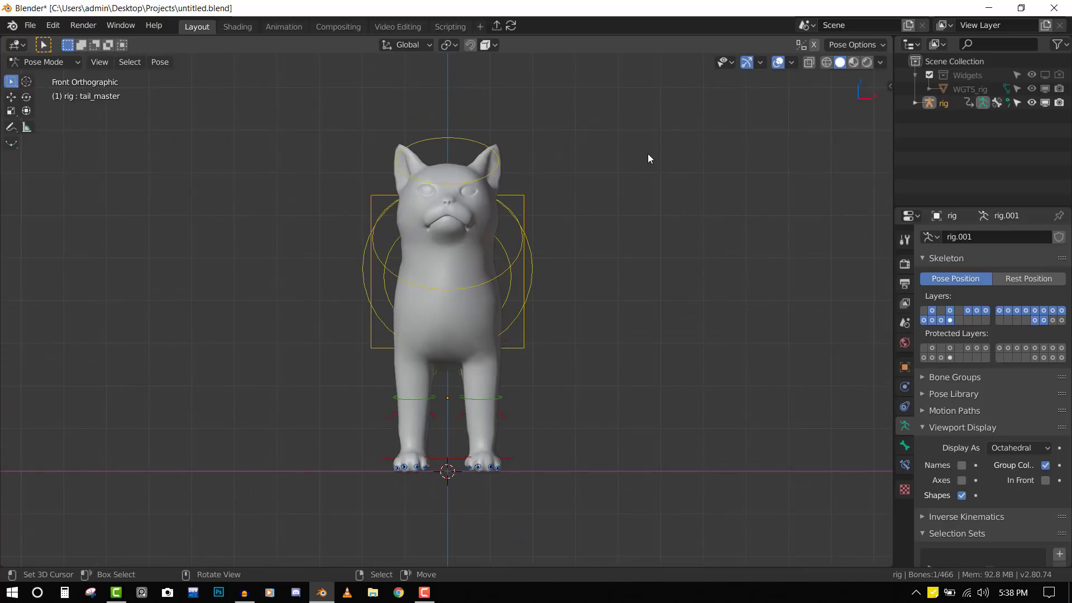